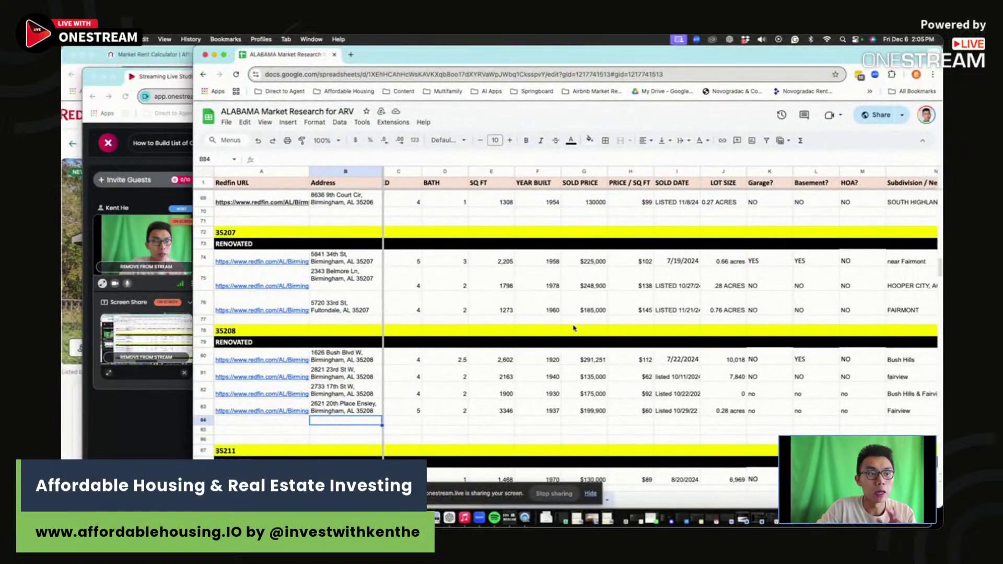
# Step: Dismiss the screen-sharing notice and check the 0.28-acre lot size in J83
pyautogui.click(590, 493)
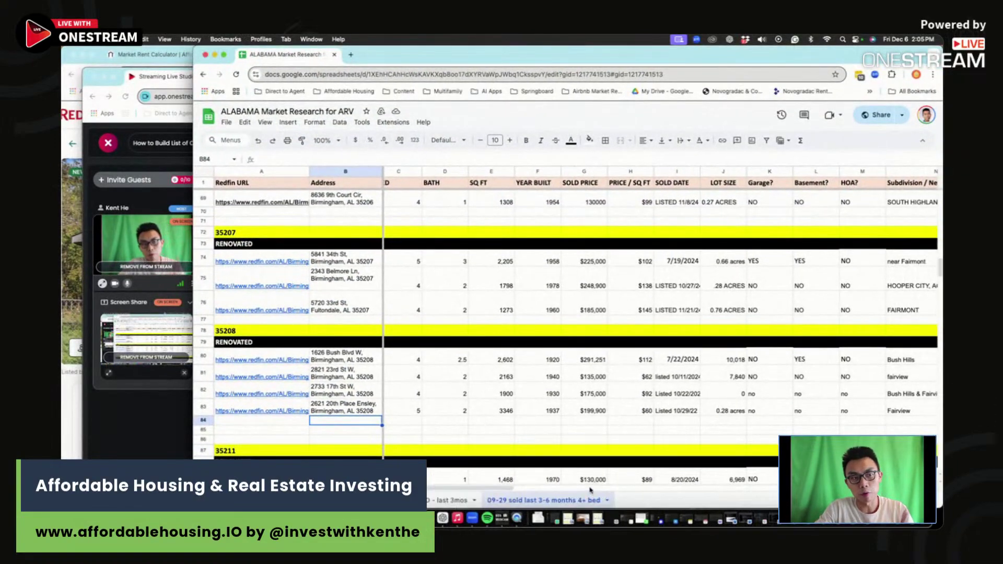
pyautogui.hscroll(3, 601, 418)
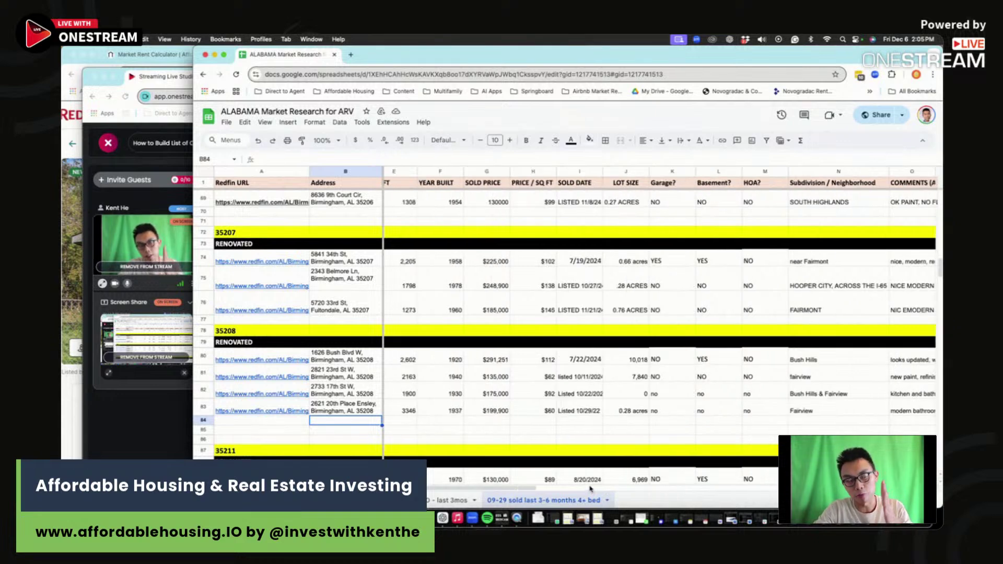
pyautogui.click(612, 407)
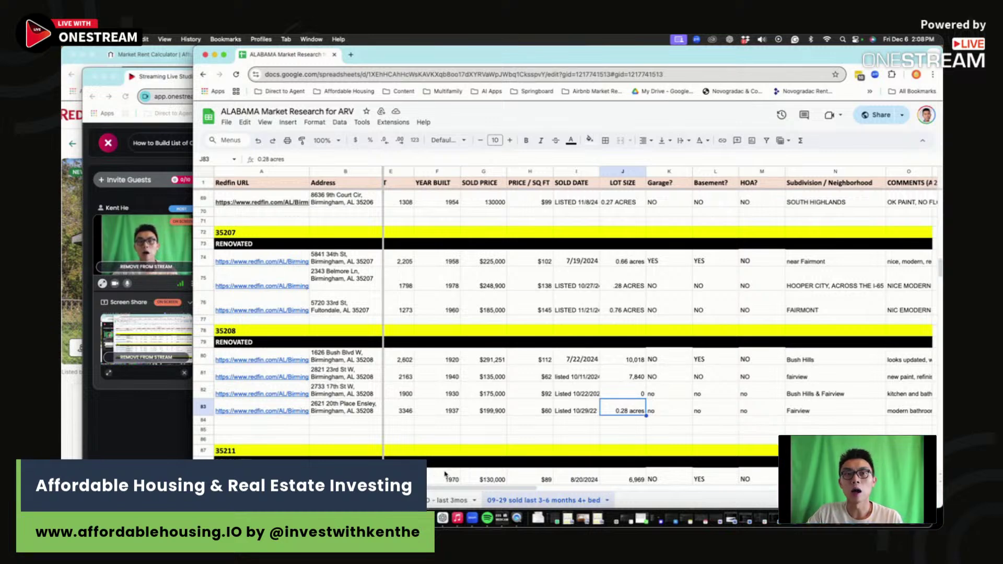
# Step: Switch to the other sold-comps sheet and review the 35205 comps' neighbourhoods, such as Glen Iris
pyautogui.click(524, 422)
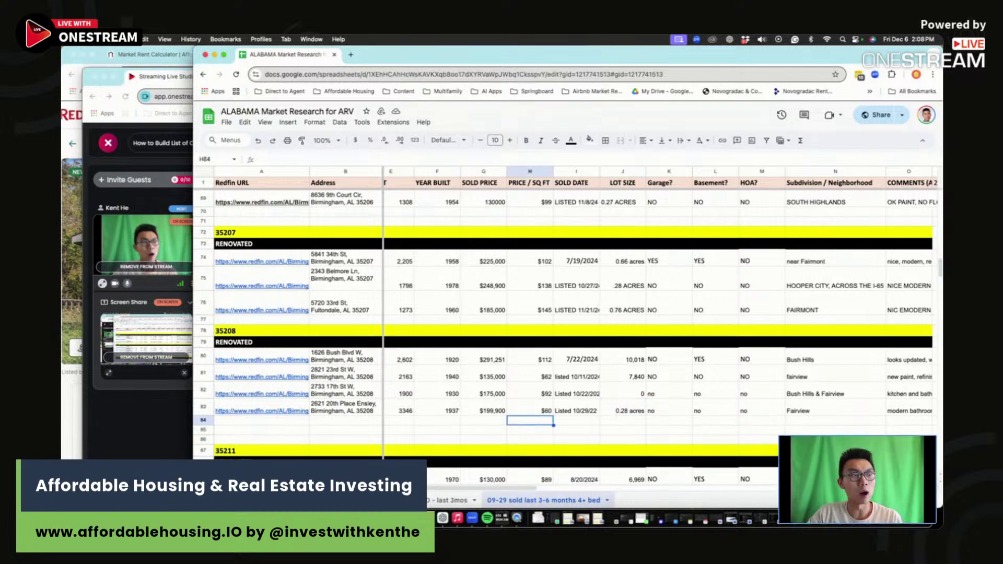
pyautogui.hotkey('ctrl', 'shift', 'pageup')
pyautogui.scroll(-10, 501, 309)
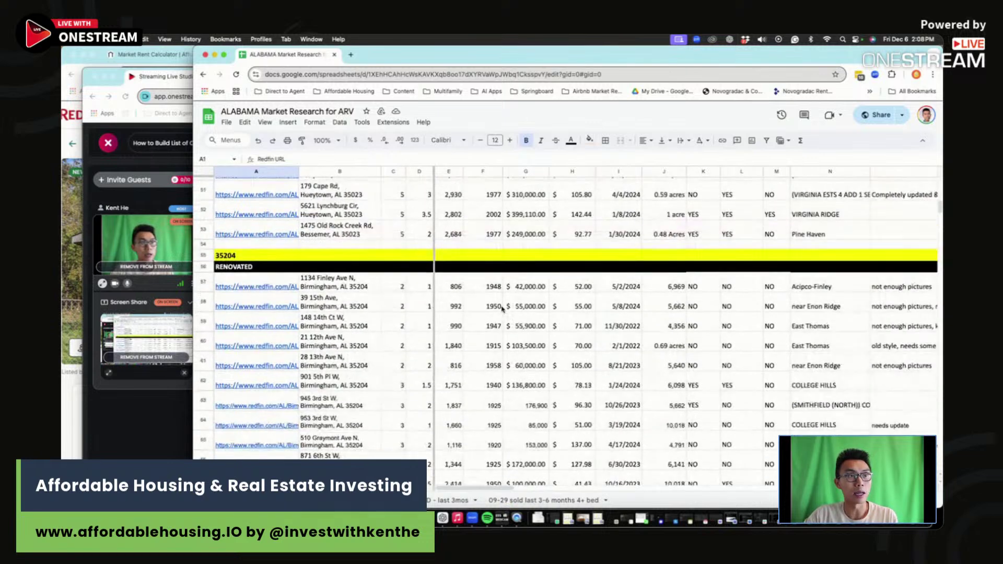
pyautogui.scroll(-10, 502, 309)
pyautogui.scroll(-1, 449, 314)
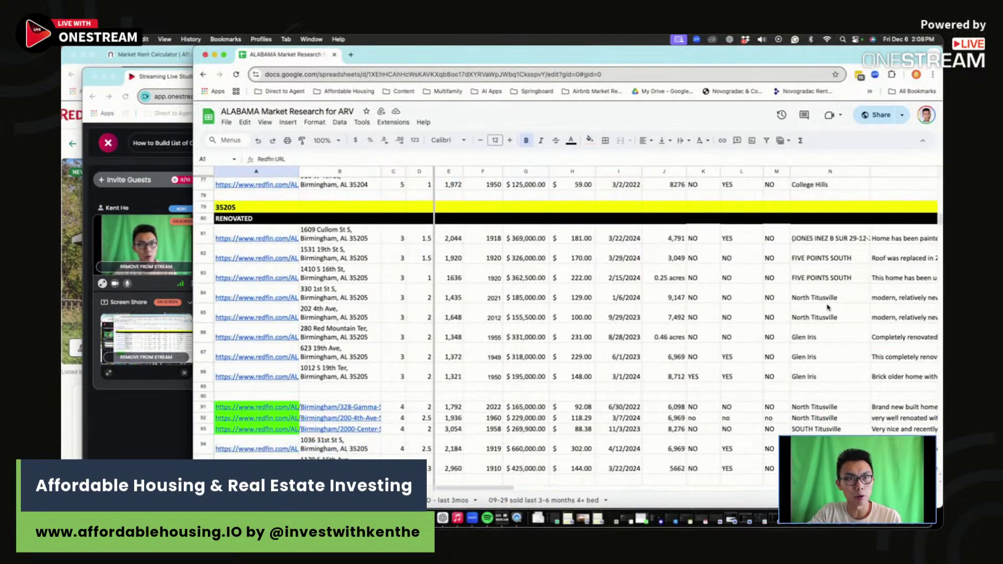
pyautogui.moveTo(828, 308); pyautogui.dragTo(830, 418)
pyautogui.click(844, 360)
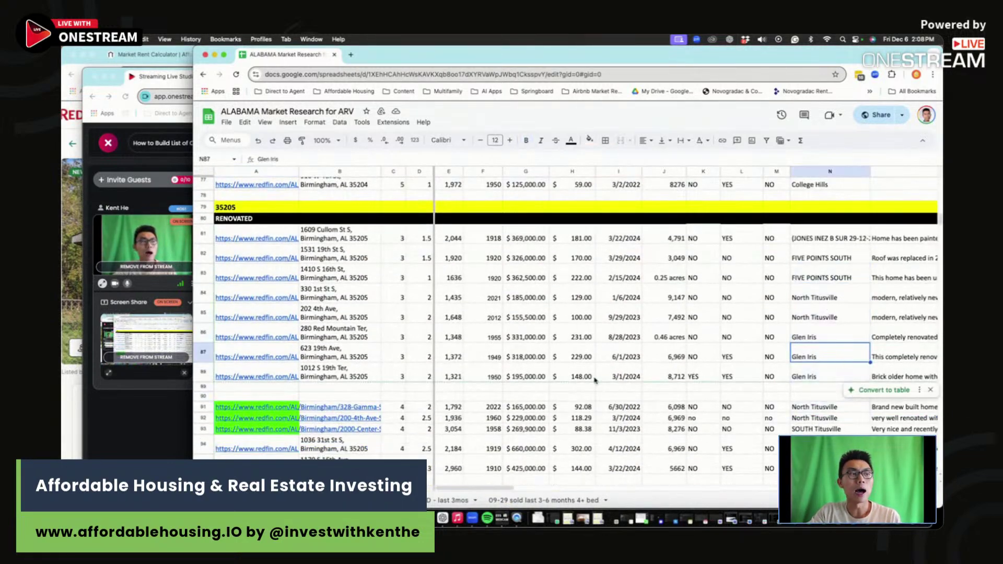
pyautogui.scroll(-4, 595, 380)
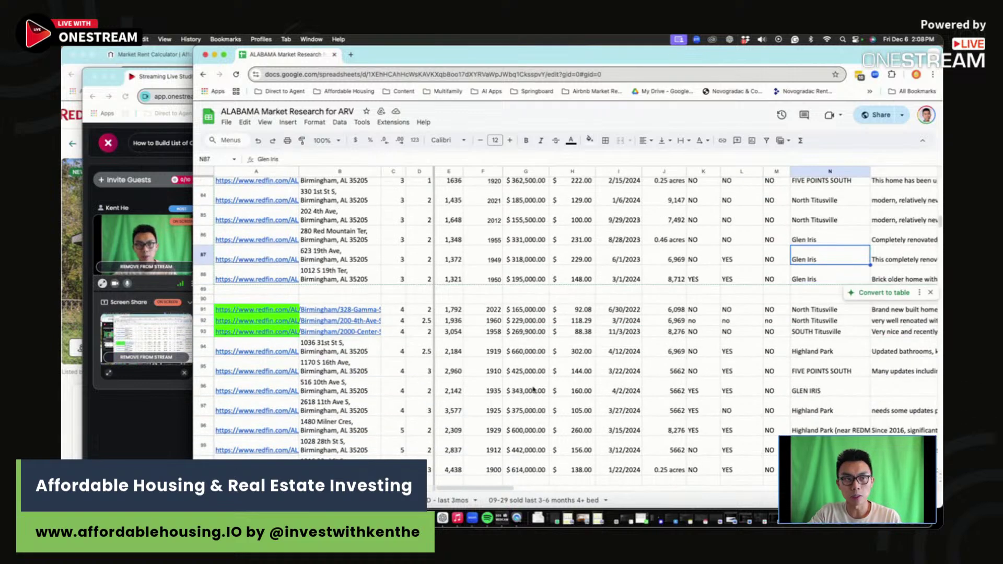
# Step: Check the green-highlighted comps' $343,000 price, bedrooms, 1958 year built, lot and garage, then return to the 09-29 sheet
pyautogui.click(546, 392)
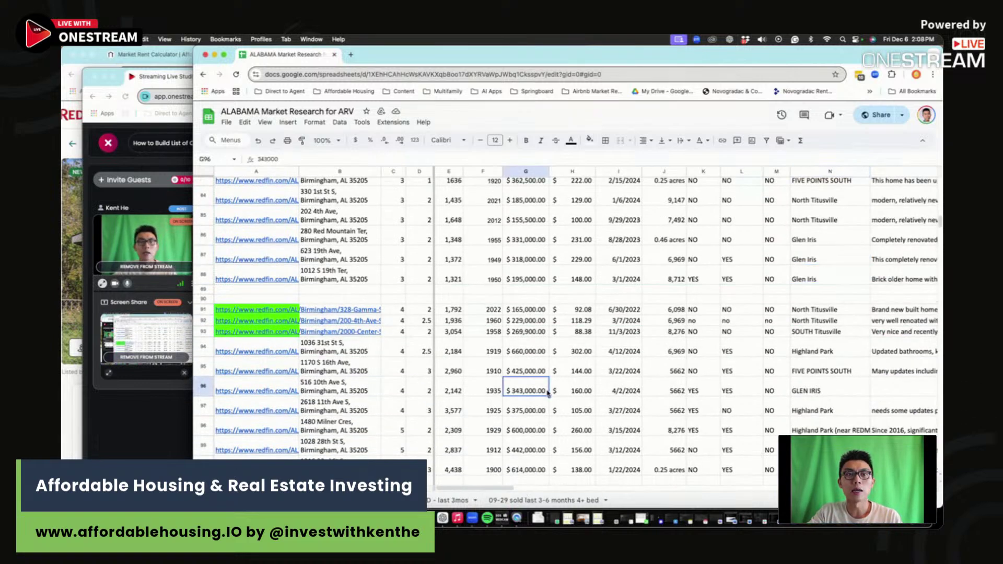
pyautogui.moveTo(400, 310); pyautogui.dragTo(404, 336)
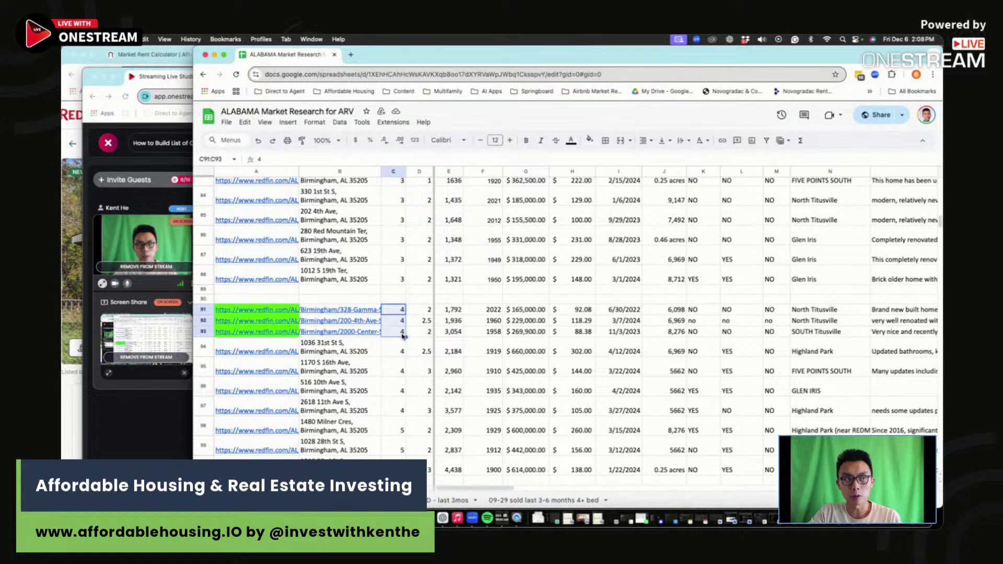
pyautogui.click(491, 333)
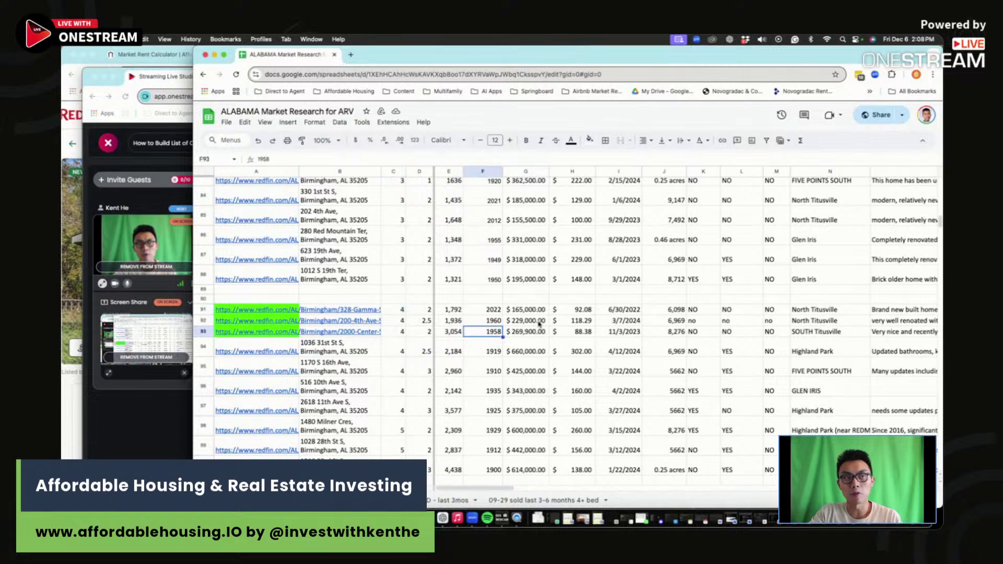
pyautogui.click(664, 309)
pyautogui.click(705, 309)
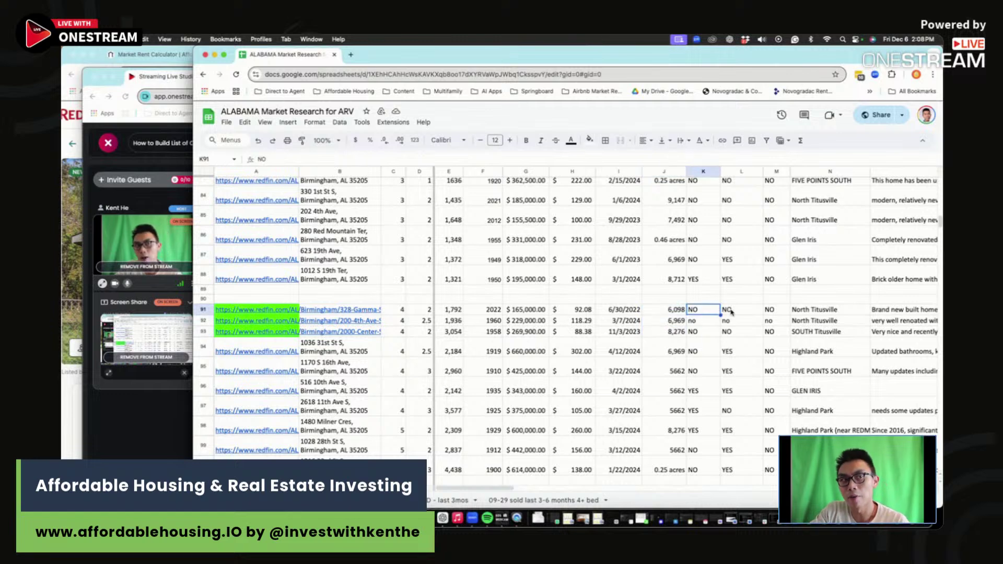
pyautogui.hscroll(1, 757, 309)
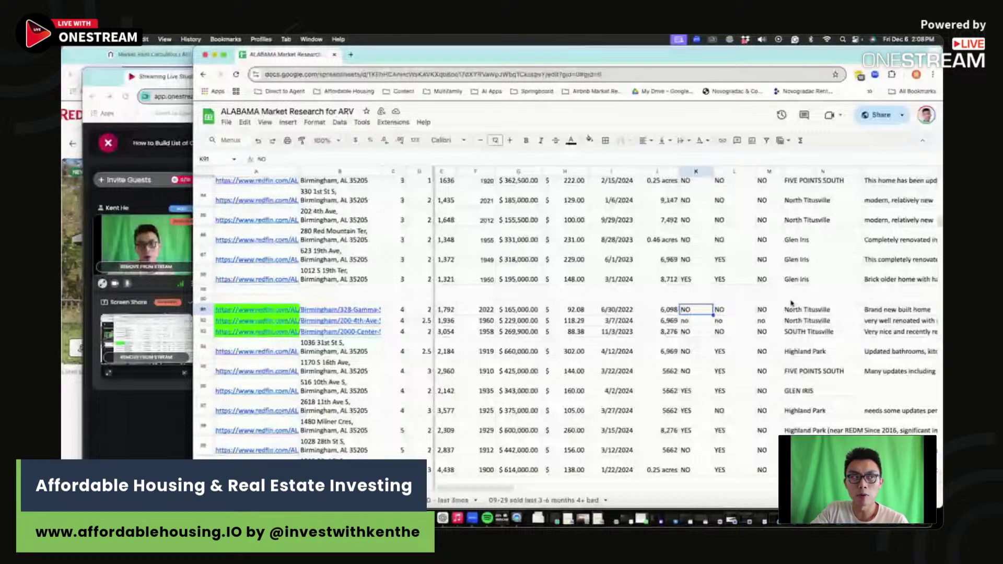
pyautogui.moveTo(888, 309); pyautogui.dragTo(888, 331)
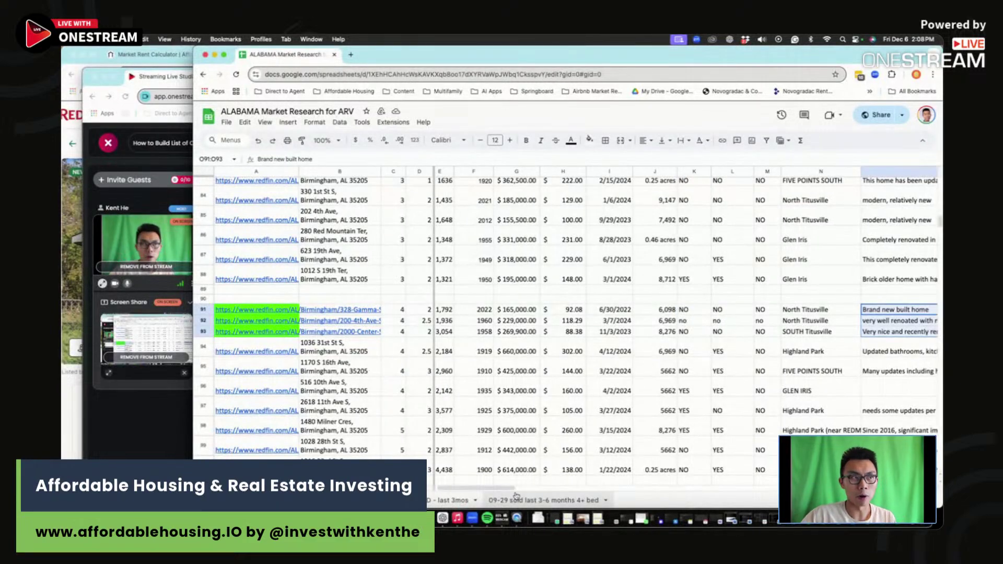
pyautogui.scroll(-10, 452, 464)
pyautogui.scroll(-3, 452, 463)
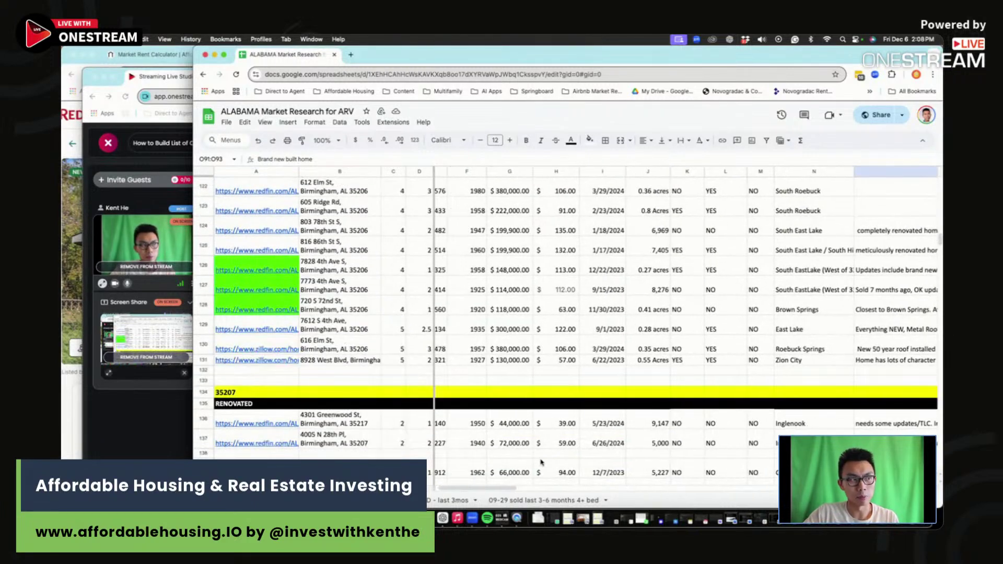
pyautogui.click(544, 500)
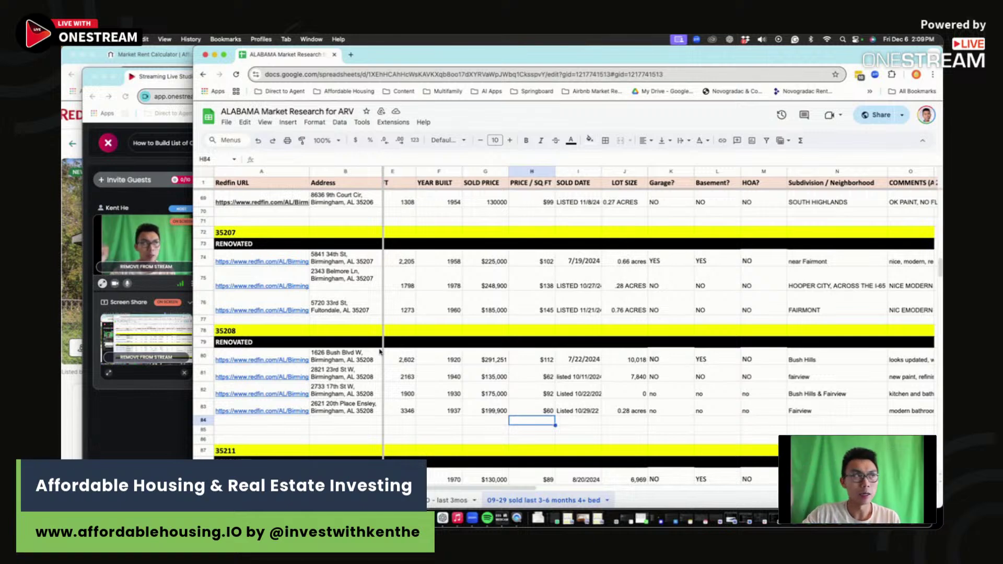
# Step: Move the streaming studio and spreadsheet windows aside to bring the Redfin browser forward
pyautogui.moveTo(167, 76); pyautogui.dragTo(186, 132)
pyautogui.click(410, 81)
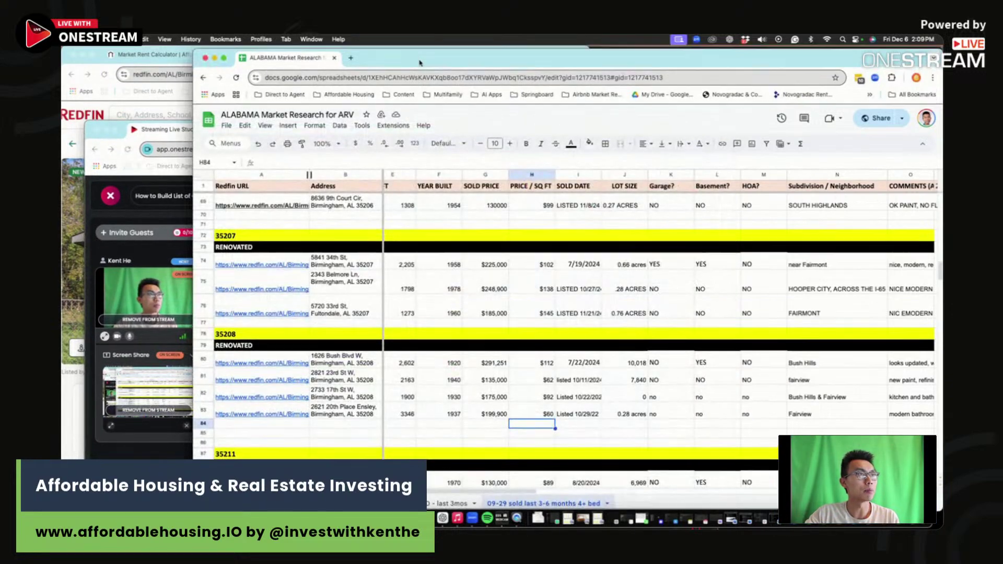
pyautogui.moveTo(410, 54); pyautogui.dragTo(473, 78)
pyautogui.click(454, 63)
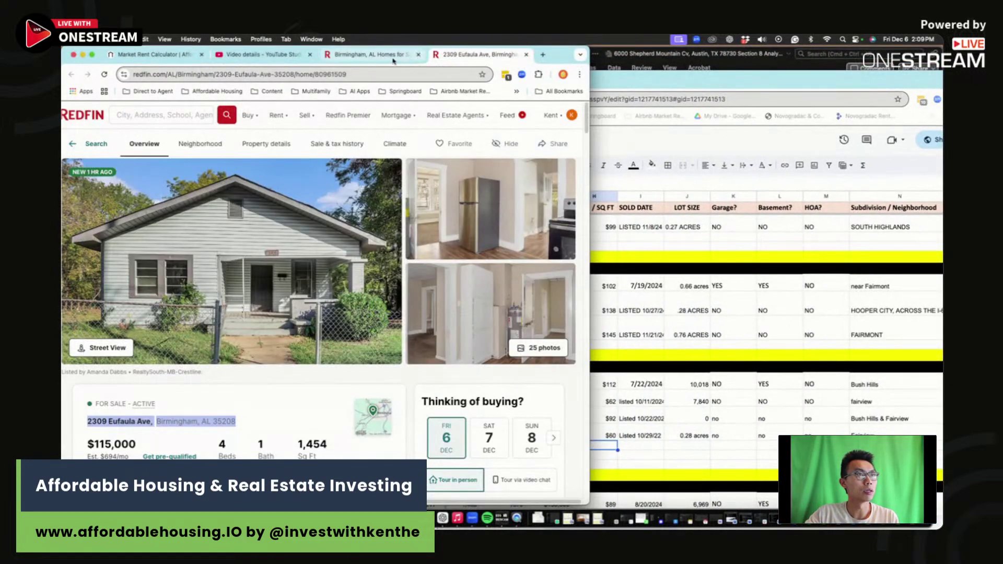
# Step: Show the Birmingham homes results full-screen and review the search filters
pyautogui.click(368, 55)
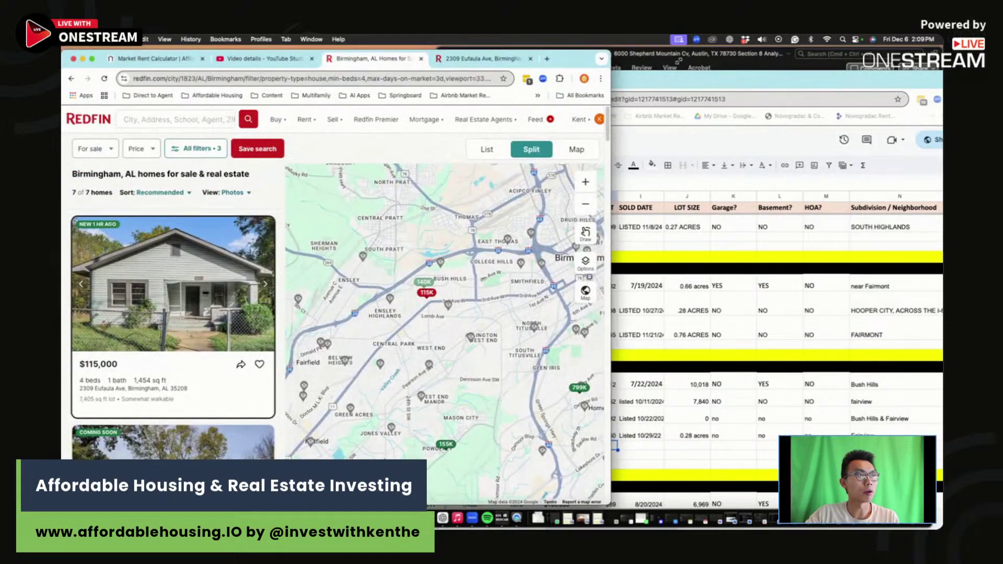
pyautogui.doubleClick(581, 56)
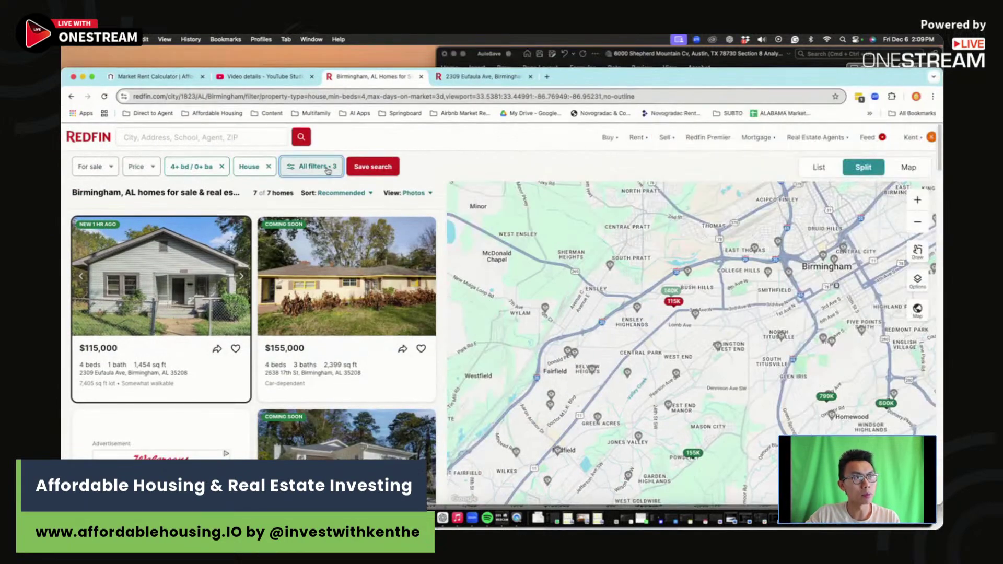
pyautogui.click(311, 166)
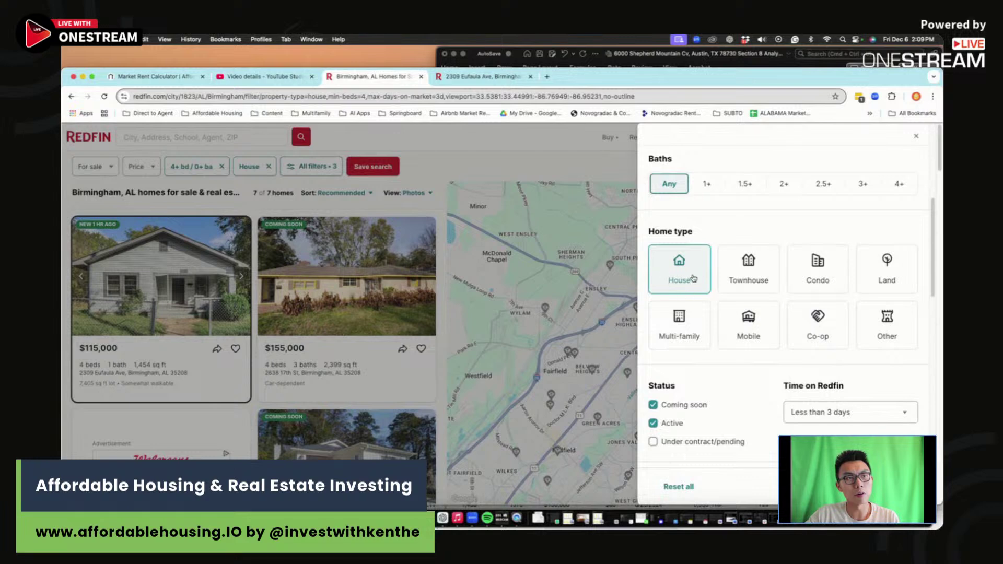
pyautogui.scroll(-3, 750, 331)
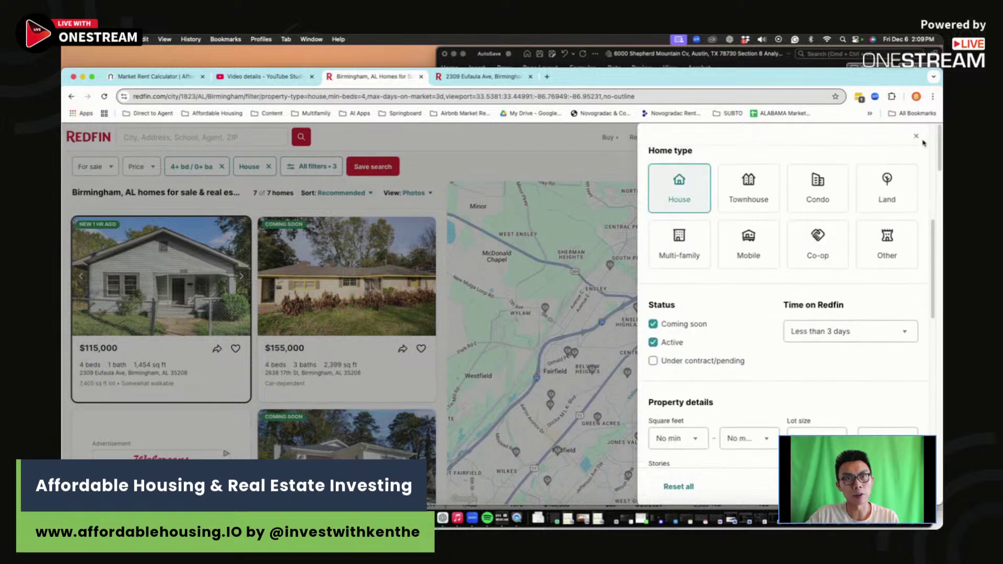
pyautogui.click(916, 137)
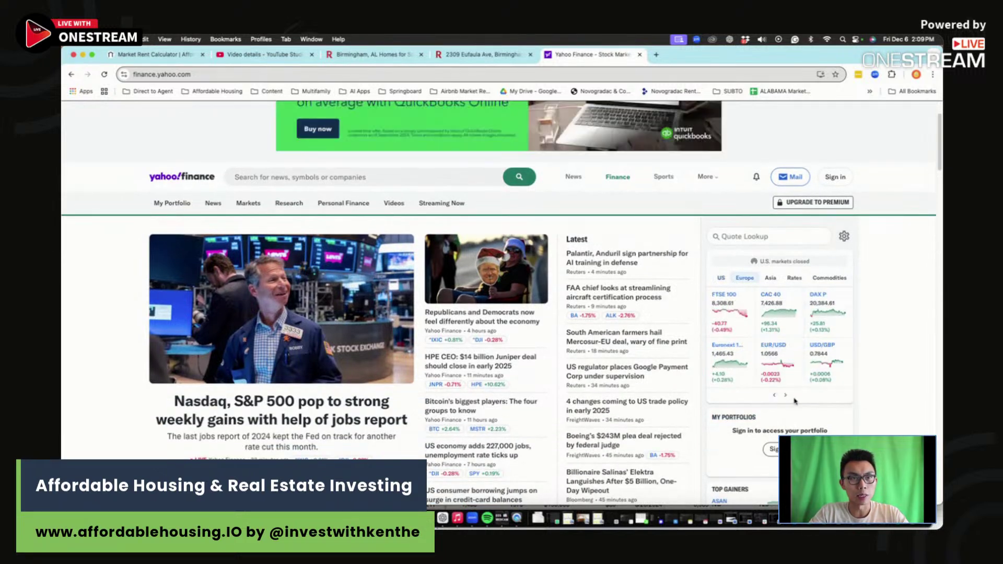
# Step: Switch the markets widget to bond rates and open the 10-Yr Treasury (^TNX) quote
pyautogui.click(785, 396)
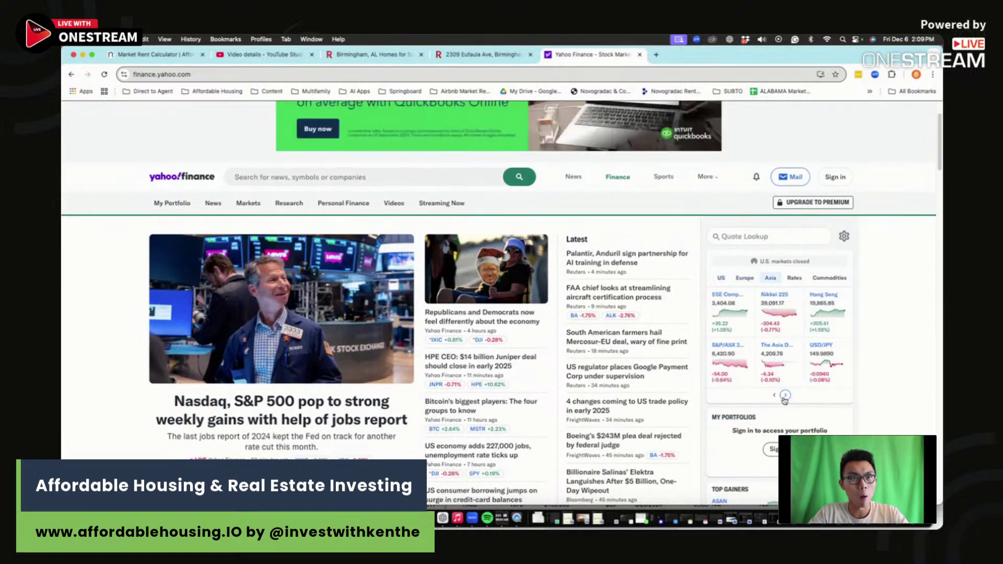
pyautogui.click(785, 395)
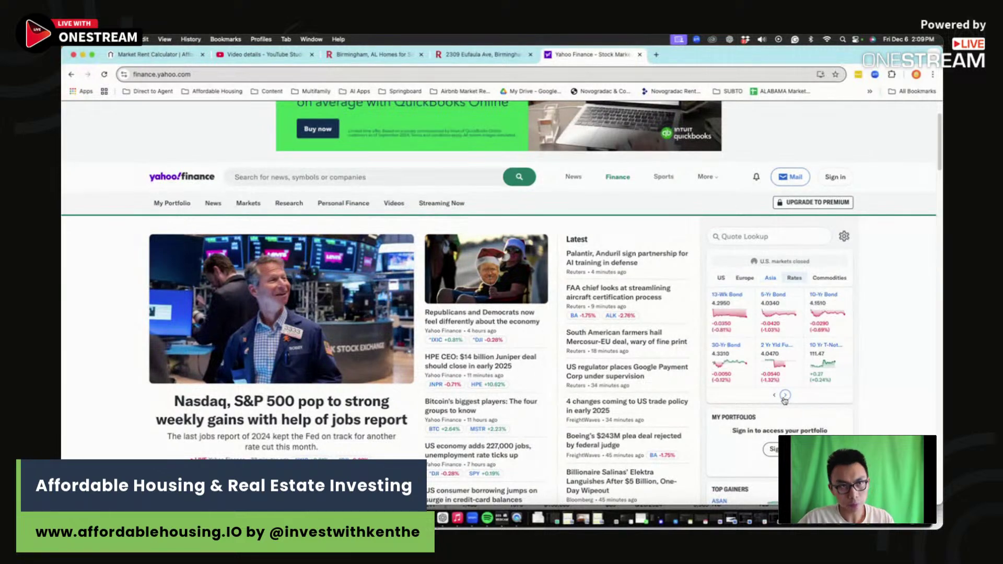
pyautogui.click(824, 308)
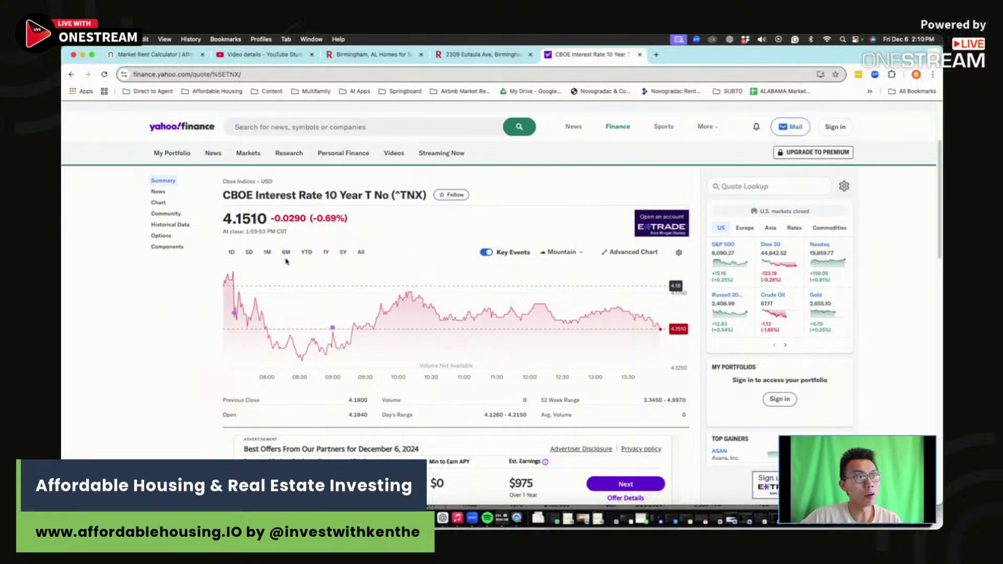
# Step: View ^TNX's 6-month then 1-year history and narrow the browser to reveal the spreadsheet
pyautogui.click(285, 252)
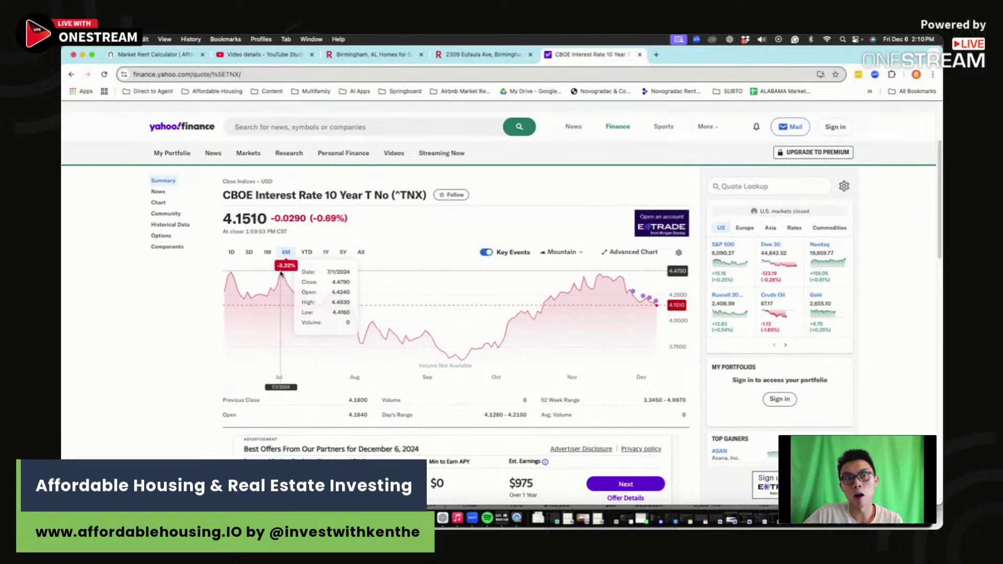
pyautogui.click(326, 252)
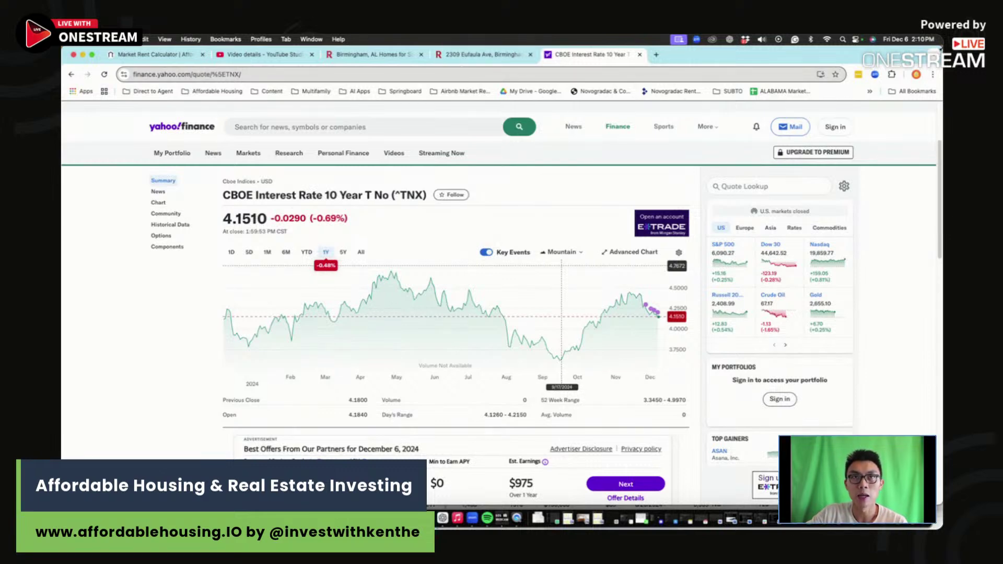
pyautogui.moveTo(943, 78); pyautogui.dragTo(706, 78)
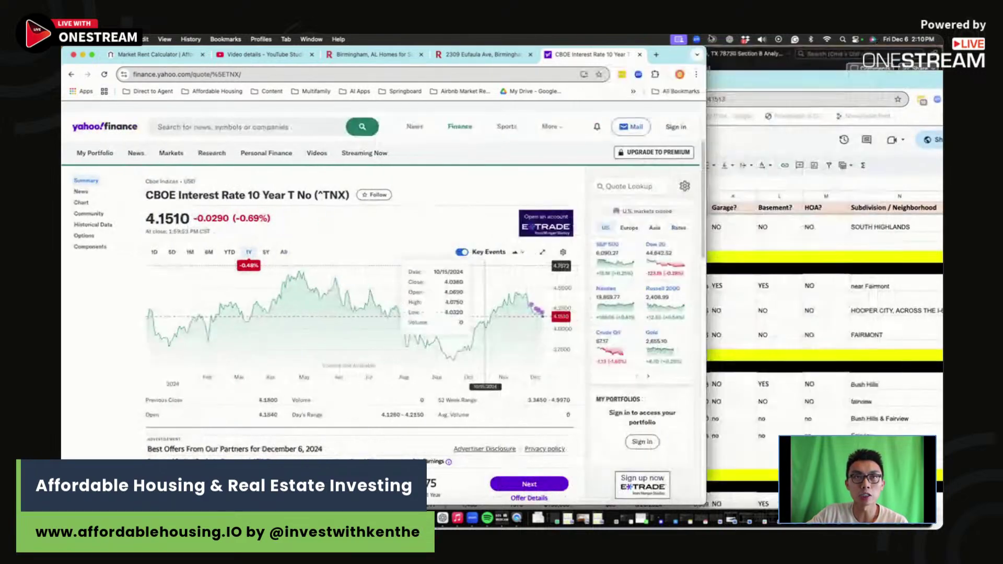
pyautogui.click(769, 79)
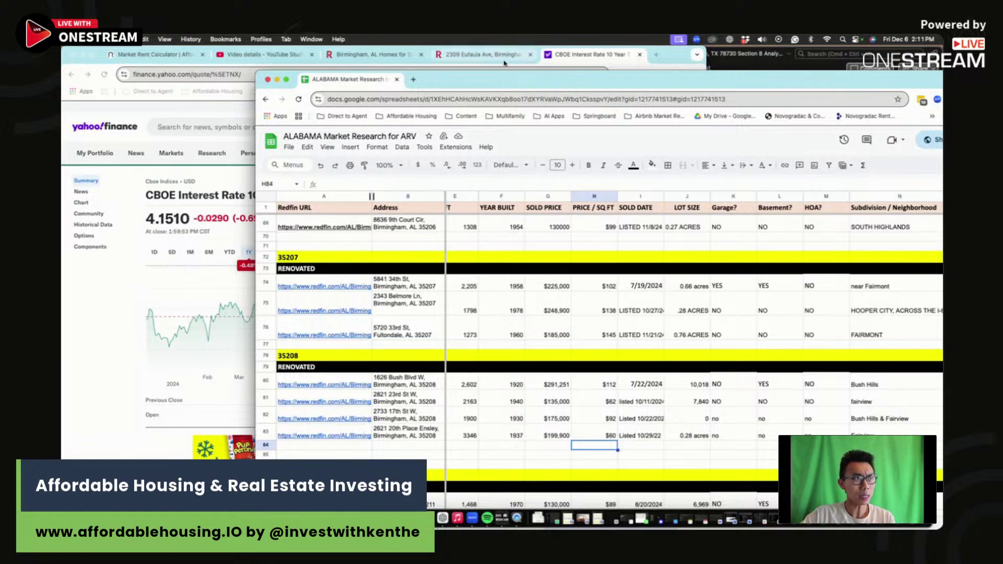
pyautogui.click(471, 61)
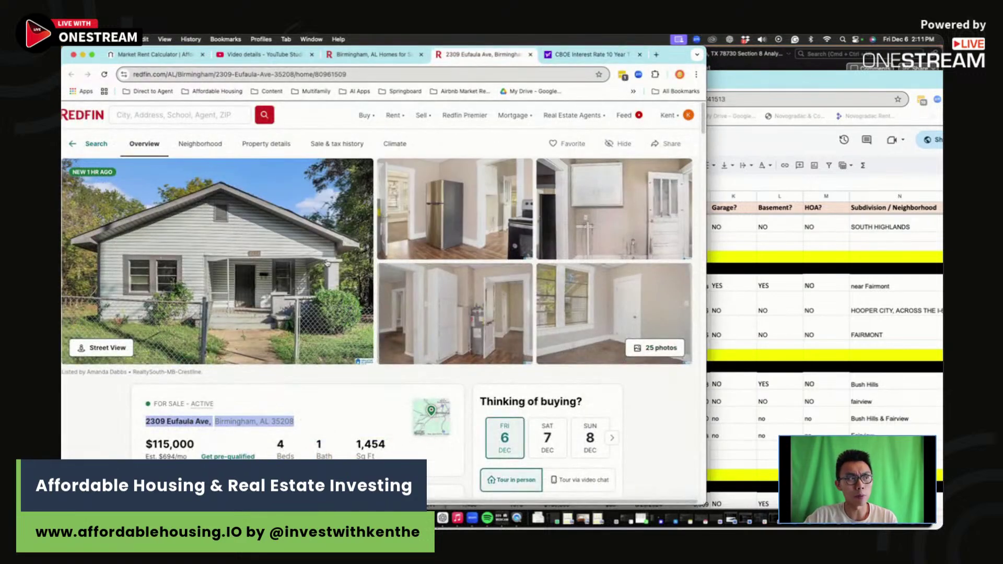
pyautogui.moveTo(677, 61); pyautogui.dragTo(682, 61)
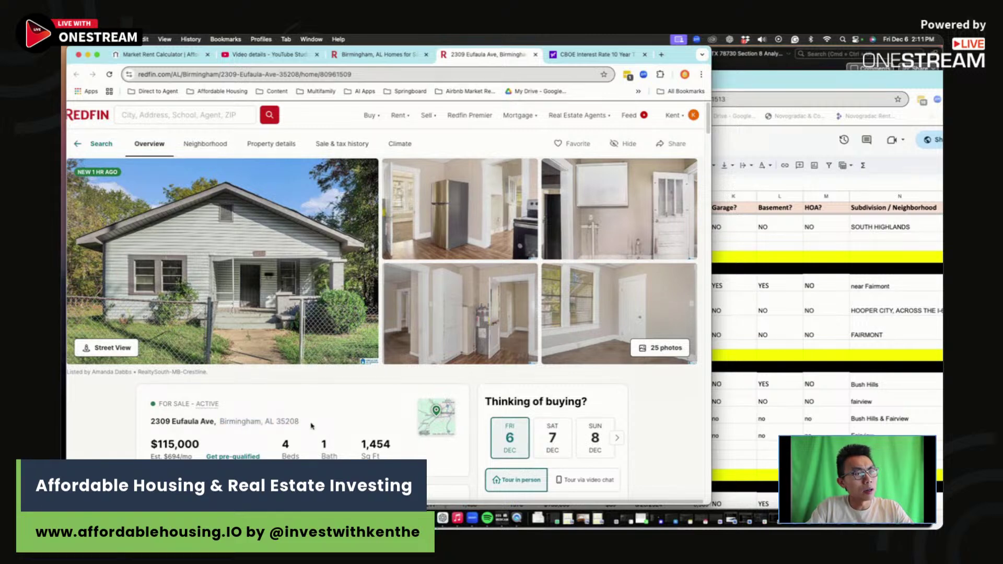
pyautogui.moveTo(235, 421); pyautogui.dragTo(351, 421)
# Step: Pick empty row 84 in the 35208 section and drop the listing's address into B84
pyautogui.click(805, 357)
pyautogui.scroll(-3, 805, 357)
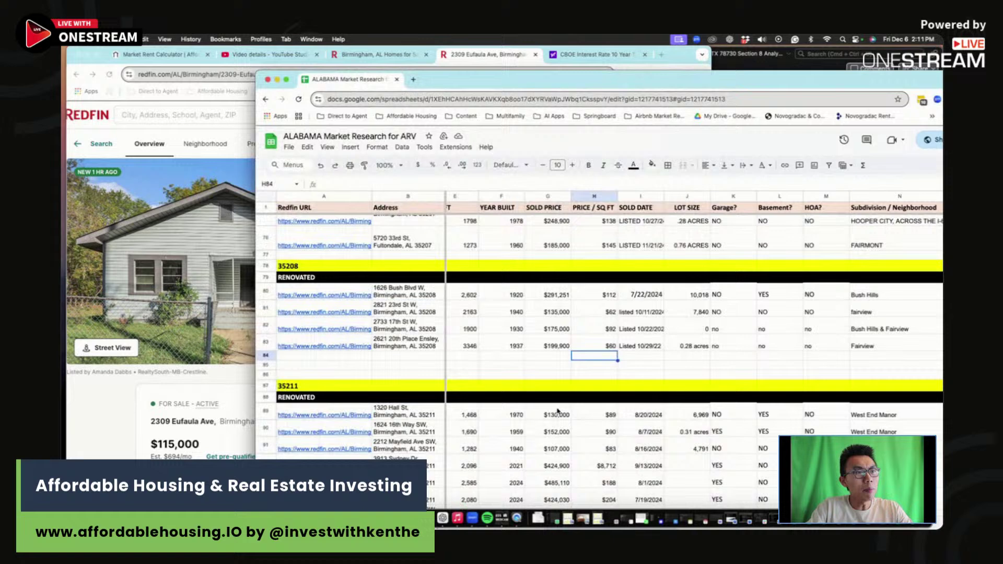
pyautogui.click(304, 366)
pyautogui.click(310, 357)
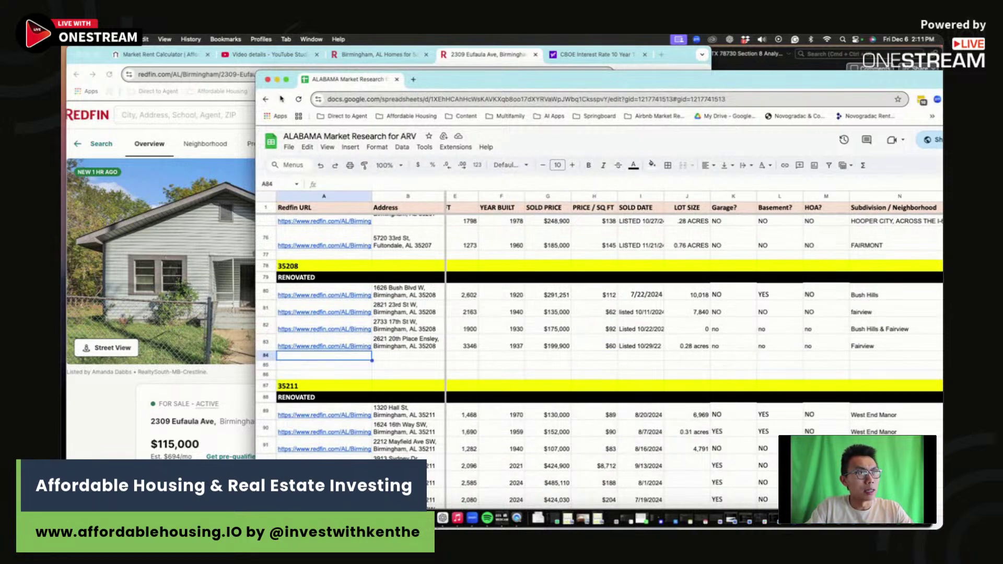
pyautogui.moveTo(257, 72); pyautogui.dragTo(399, 48)
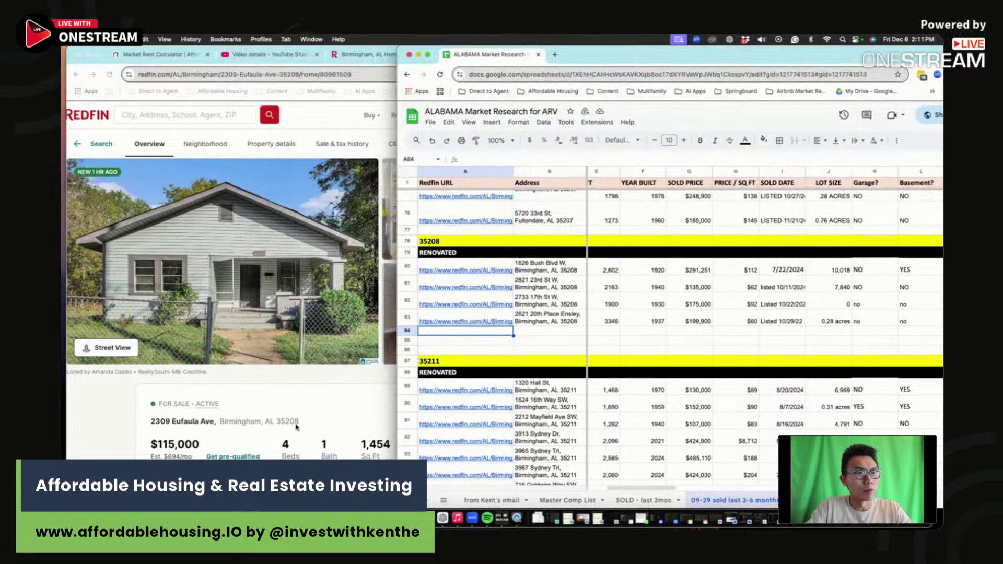
pyautogui.tripleClick(296, 427)
pyautogui.moveTo(224, 421); pyautogui.dragTo(543, 334)
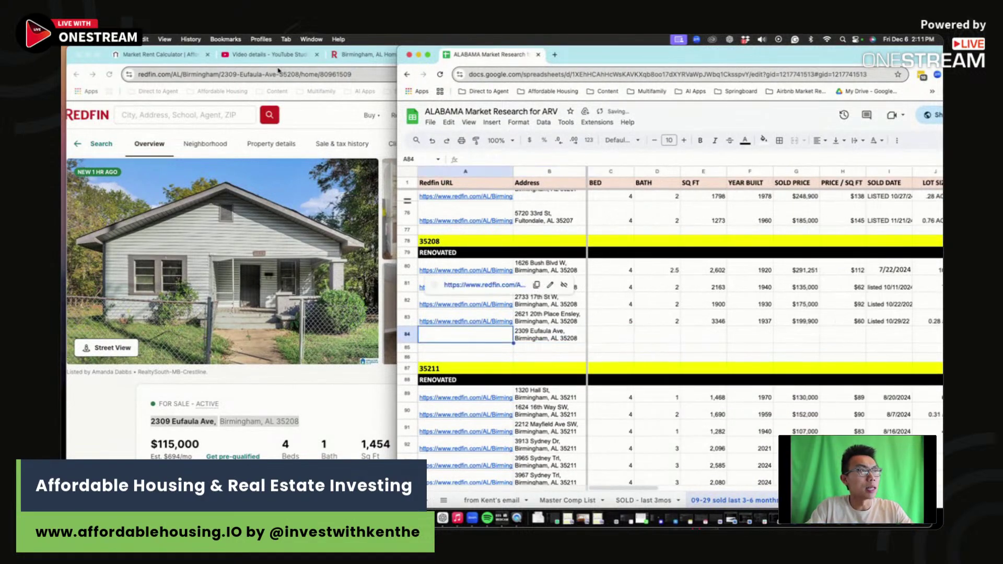
# Step: Paste the listing URL into A84 and enter 4 beds, 1 bath and 1454 sq ft
pyautogui.click(279, 73)
pyautogui.press('super+c')
pyautogui.click(732, 55)
pyautogui.press('super+v')
pyautogui.press('Tab')
pyautogui.press('Tab')
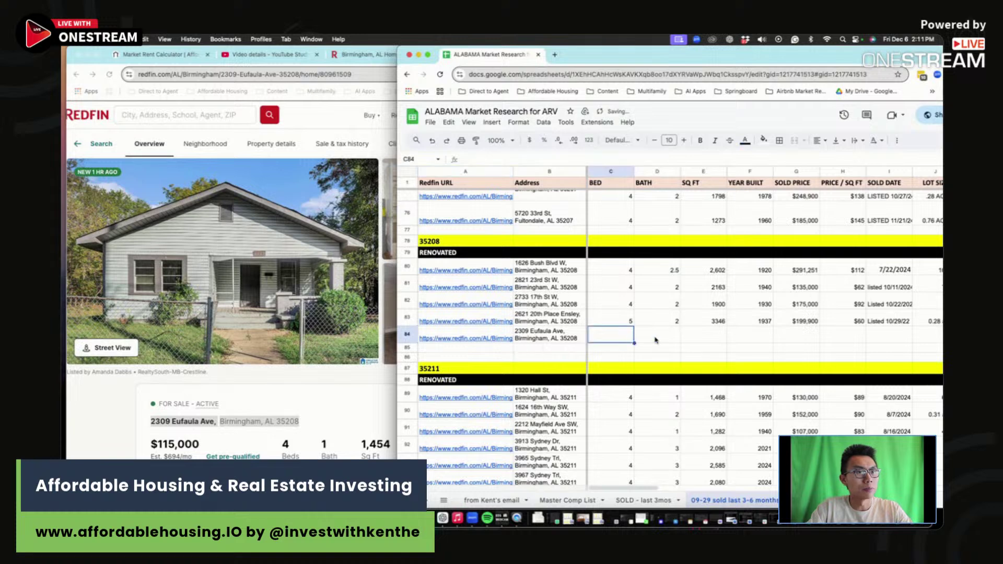
pyautogui.write('4')
pyautogui.press('Tab')
pyautogui.write('1')
pyautogui.press('Tab')
pyautogui.write('14')
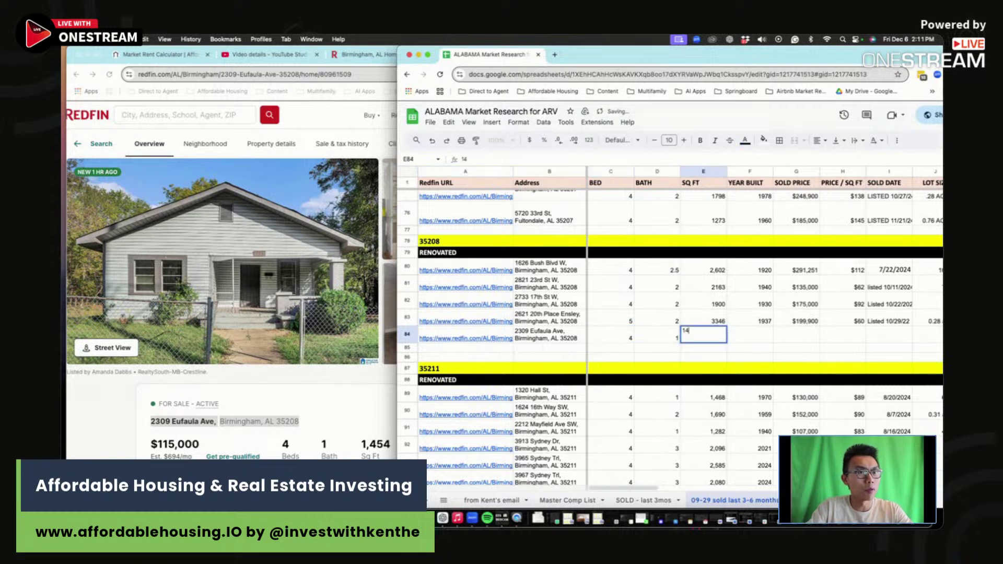
pyautogui.write('54')
pyautogui.press('Tab')
# Step: Enter 1940 as year built and 115,000 as the price for row 84
pyautogui.click(392, 413)
pyautogui.scroll(-4, 353, 409)
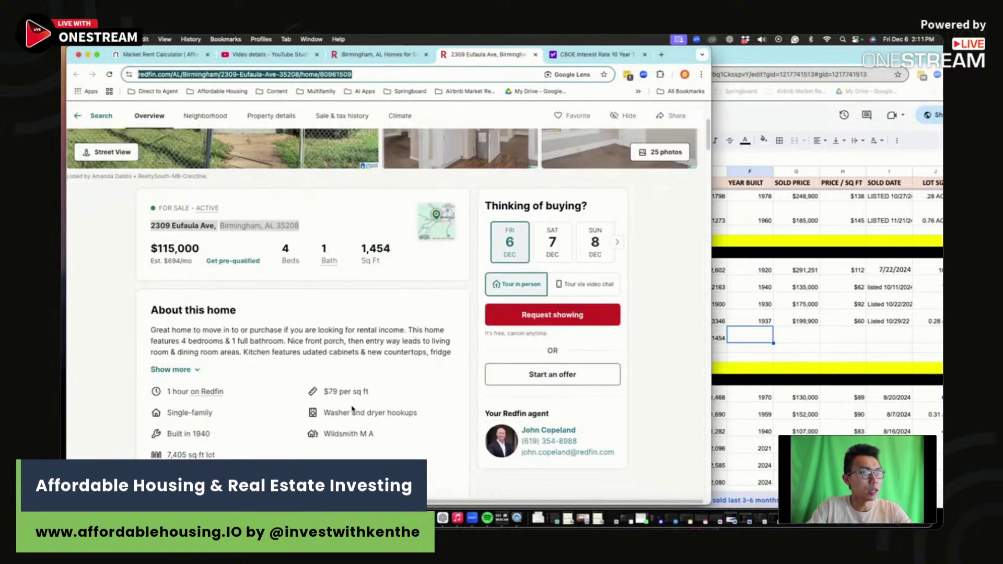
pyautogui.scroll(-4, 353, 409)
pyautogui.click(856, 298)
pyautogui.write('1')
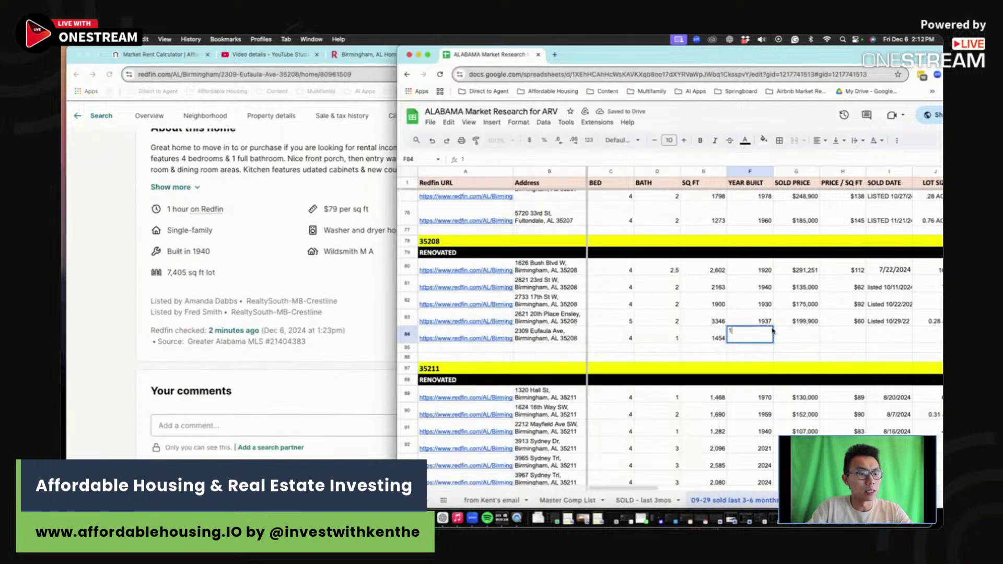
pyautogui.write('940')
pyautogui.press('Tab')
pyautogui.write('=')
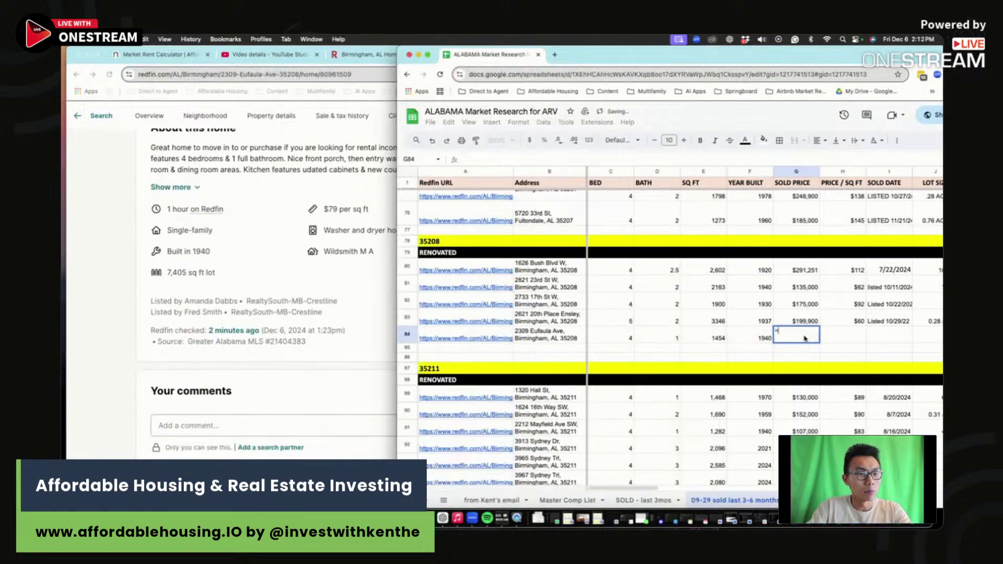
pyautogui.scroll(10, 235, 235)
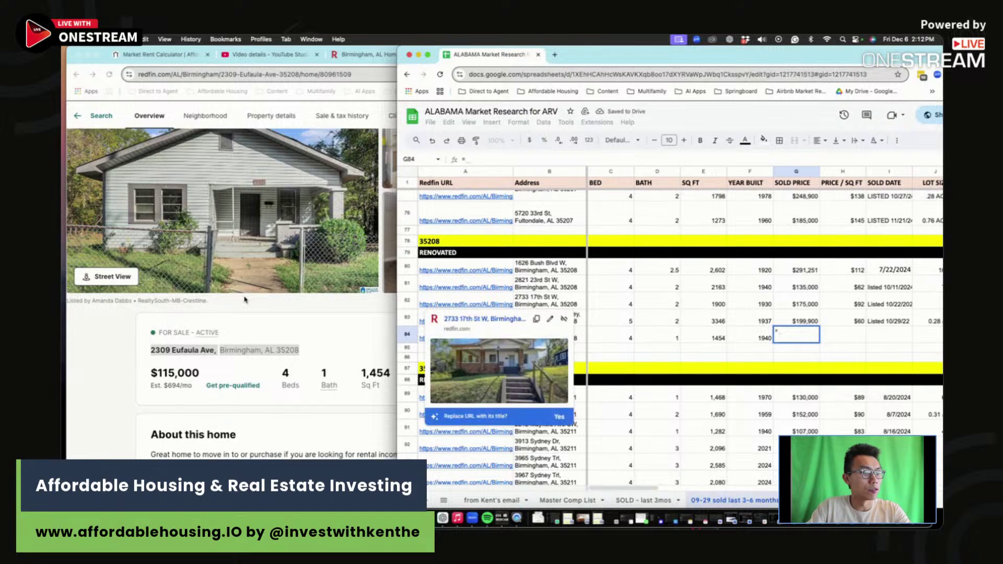
pyautogui.write('115,')
pyautogui.write('0')
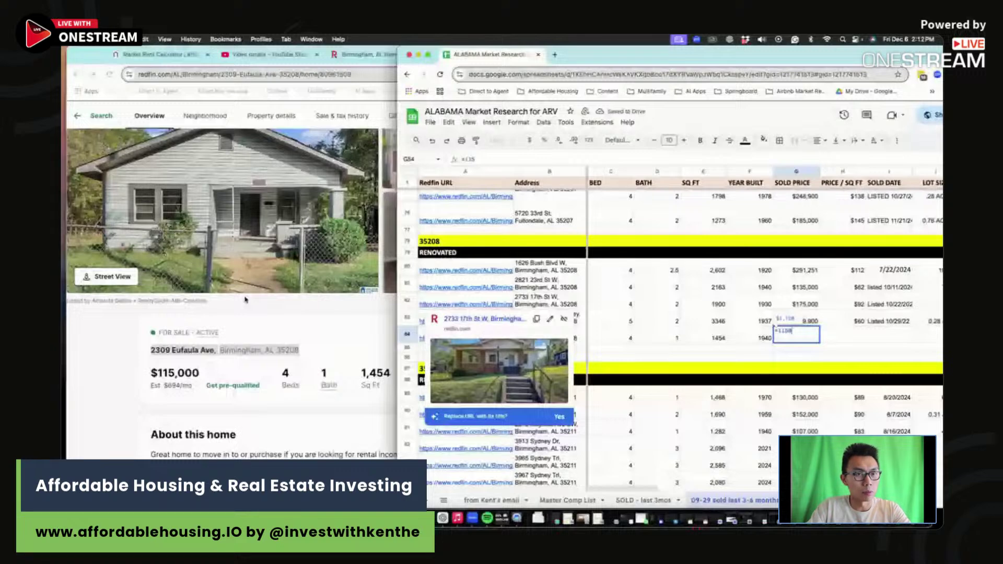
pyautogui.write('00')
pyautogui.press('Tab')
# Step: Enter LISTED 12/6/24 as the date and correct I83 to read Listed 10/29/24
pyautogui.click(901, 337)
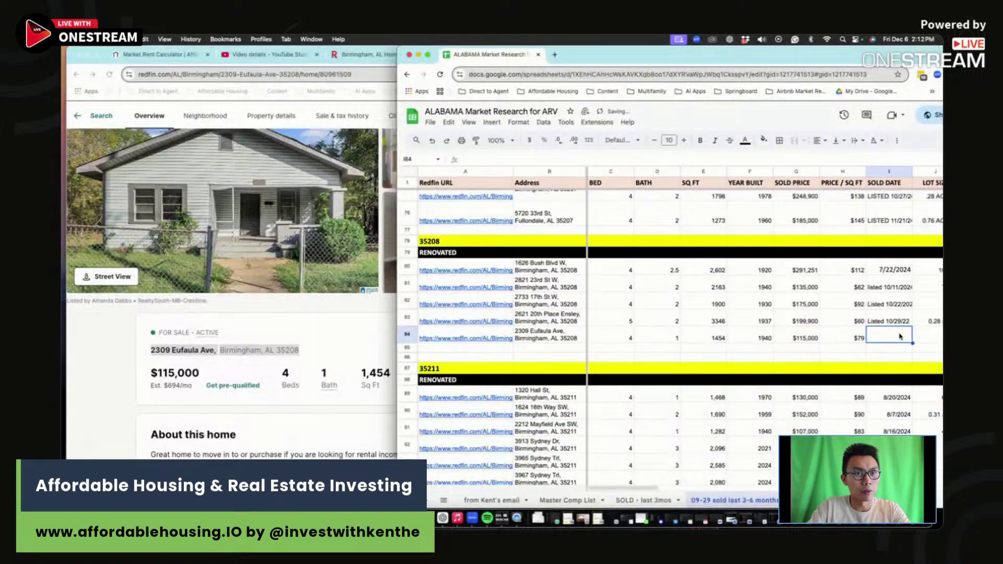
pyautogui.hscroll(2, 900, 337)
pyautogui.write('LISTED ')
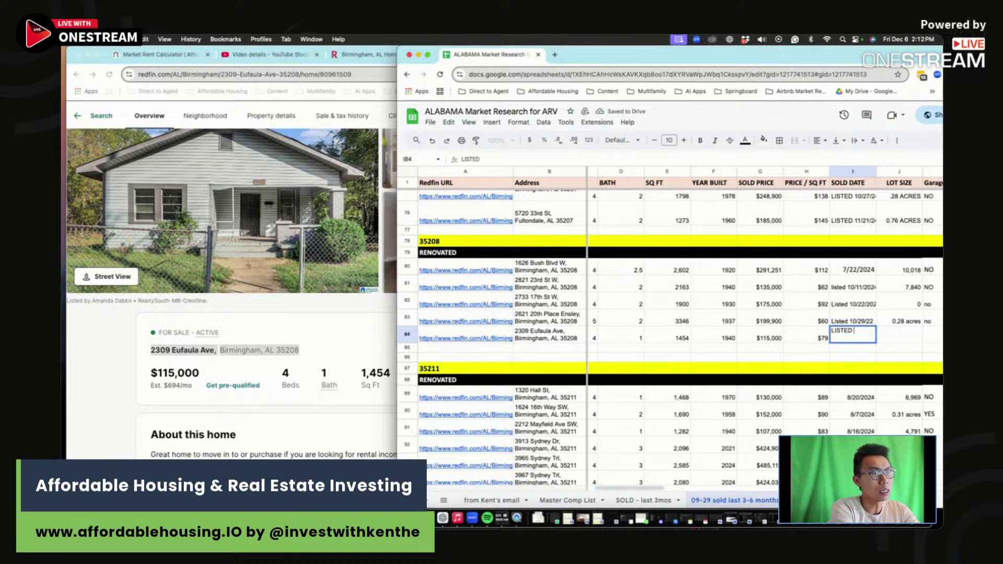
pyautogui.write('12/6')
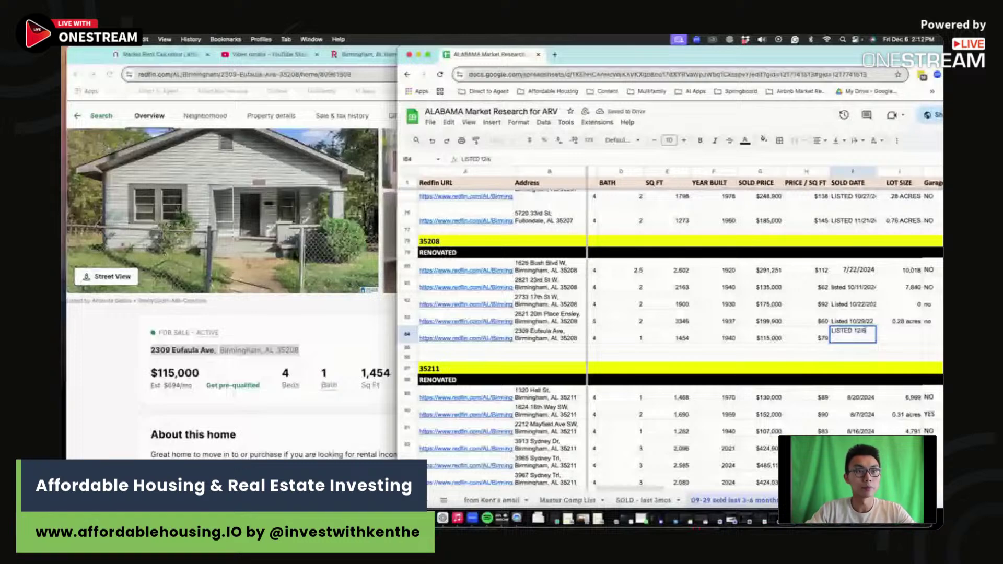
pyautogui.write('/24')
pyautogui.doubleClick(852, 321)
pyautogui.press('BackSpace')
pyautogui.write('4')
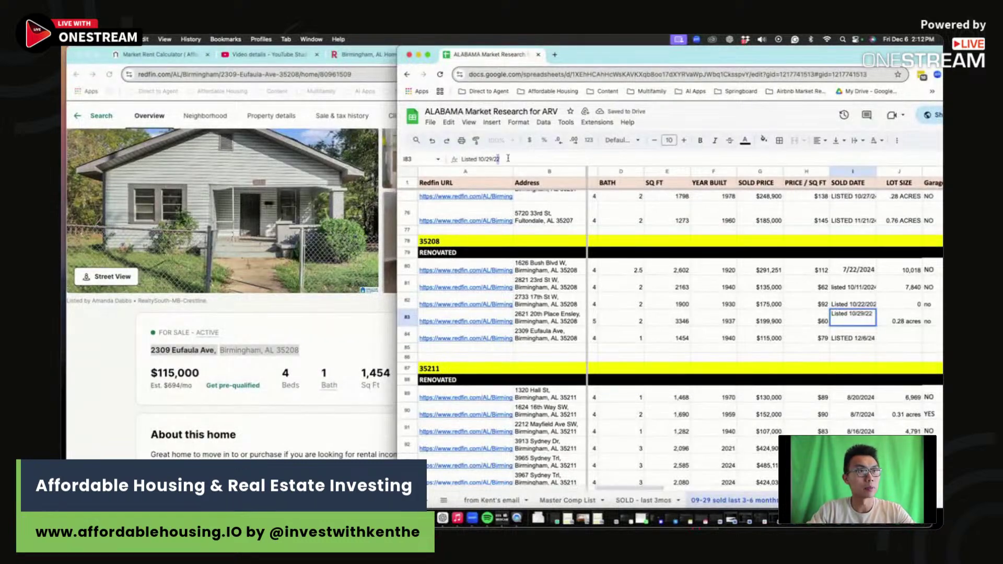
pyautogui.press('Tab')
# Step: Look up the lot size on the listing and enter 7405 in J84
pyautogui.click(898, 337)
pyautogui.click(255, 395)
pyautogui.scroll(-5, 259, 413)
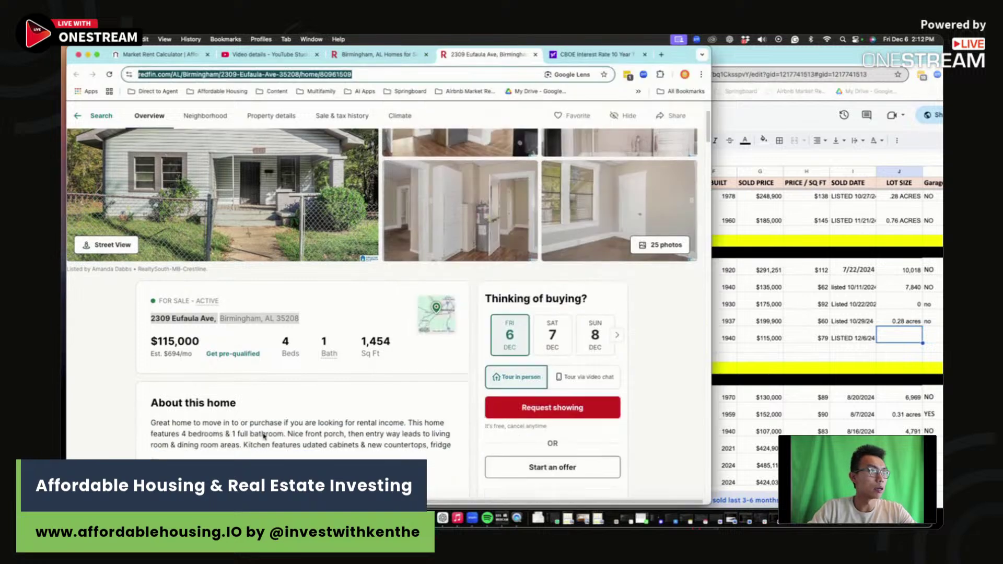
pyautogui.scroll(-3, 264, 434)
pyautogui.scroll(2, 263, 435)
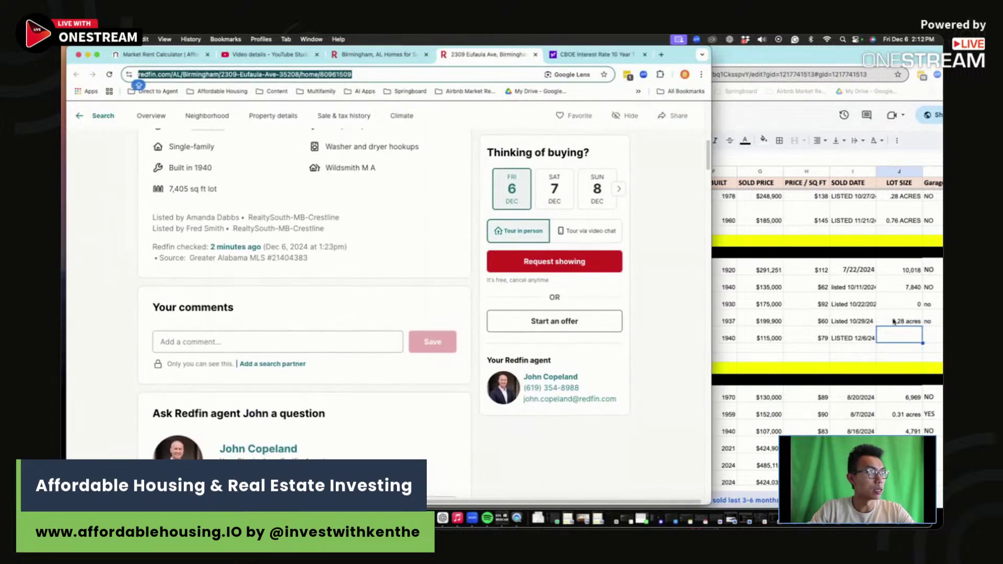
pyautogui.click(903, 341)
pyautogui.write('7405')
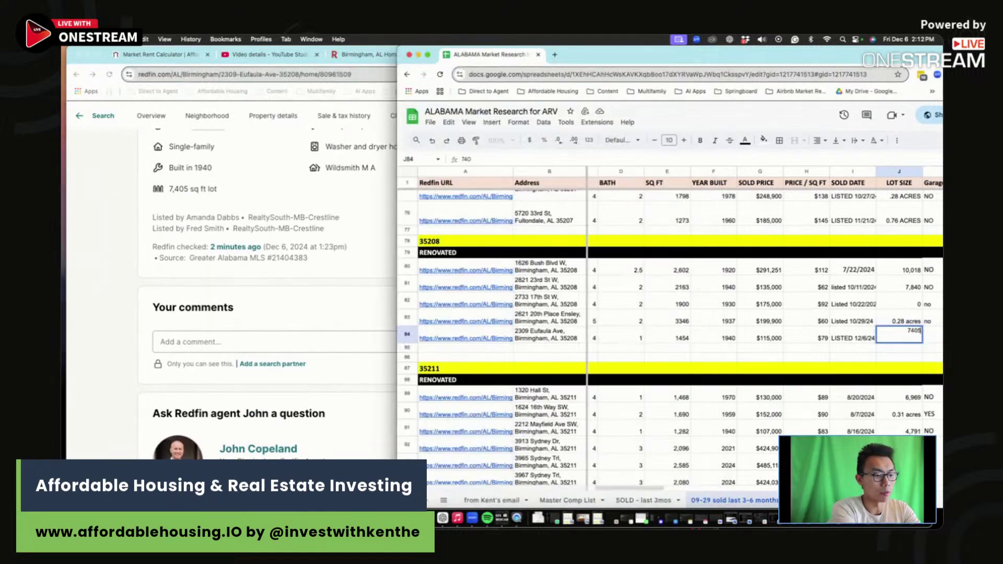
pyautogui.press('Tab')
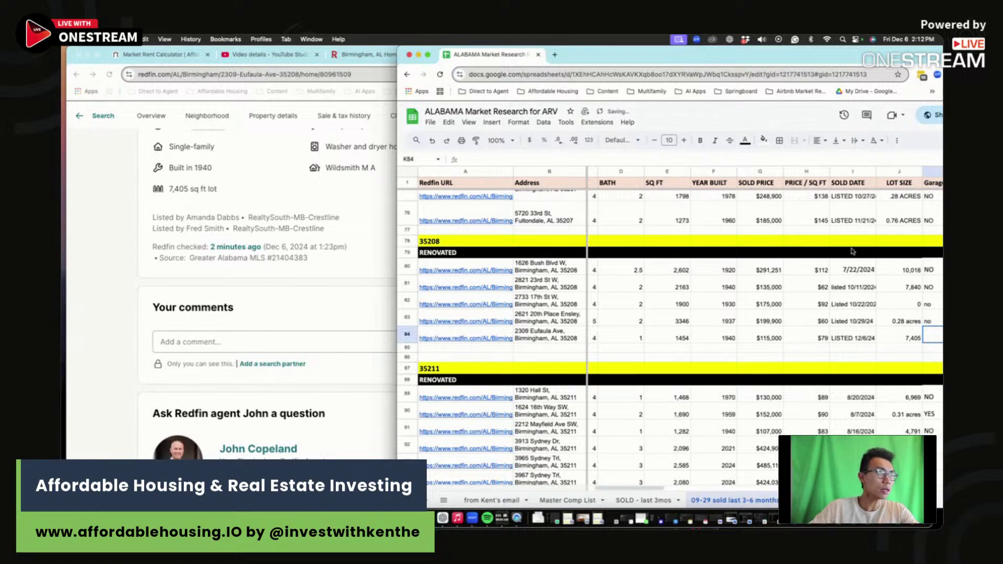
# Step: Mark garage, basement and HOA as NO for row 84
pyautogui.click(246, 74)
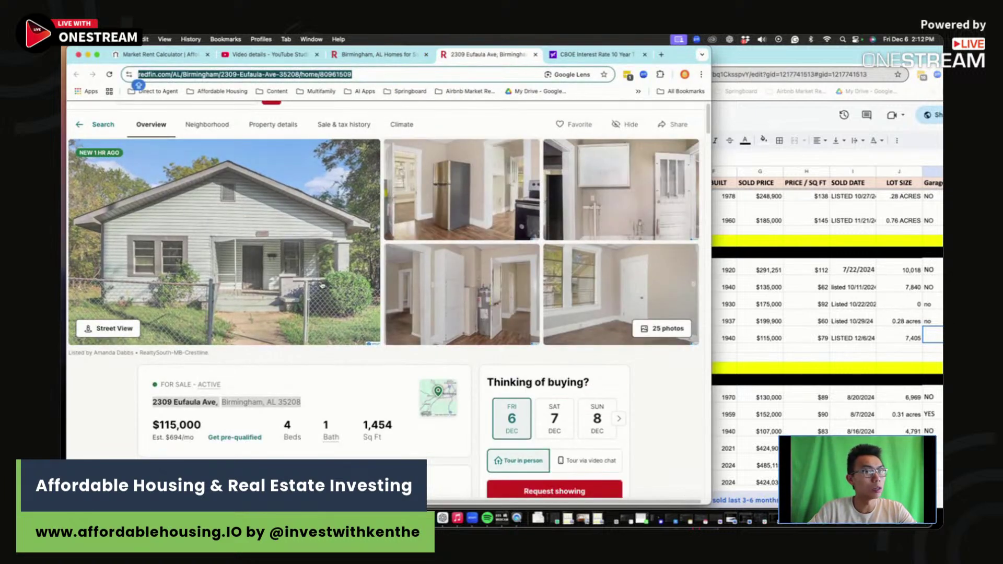
pyautogui.click(909, 341)
pyautogui.click(678, 337)
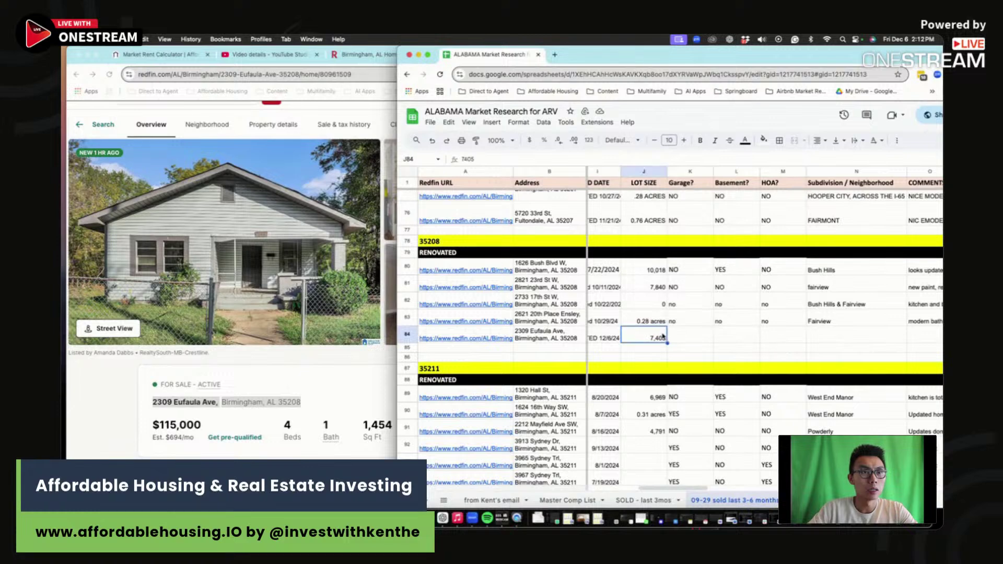
pyautogui.write('NO')
pyautogui.press('Tab')
pyautogui.write('NO')
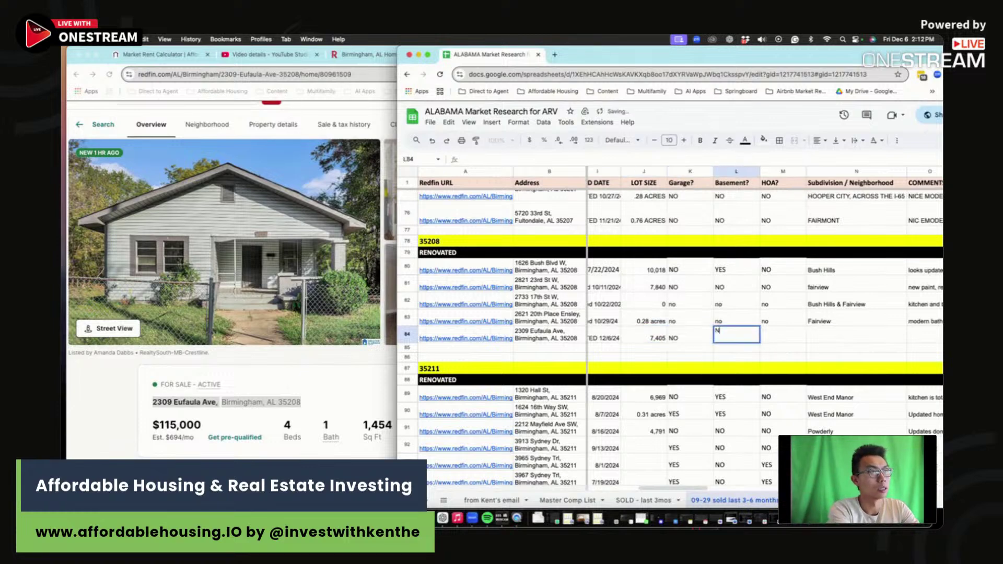
pyautogui.press('Tab')
pyautogui.write('NO')
pyautogui.press('Tab')
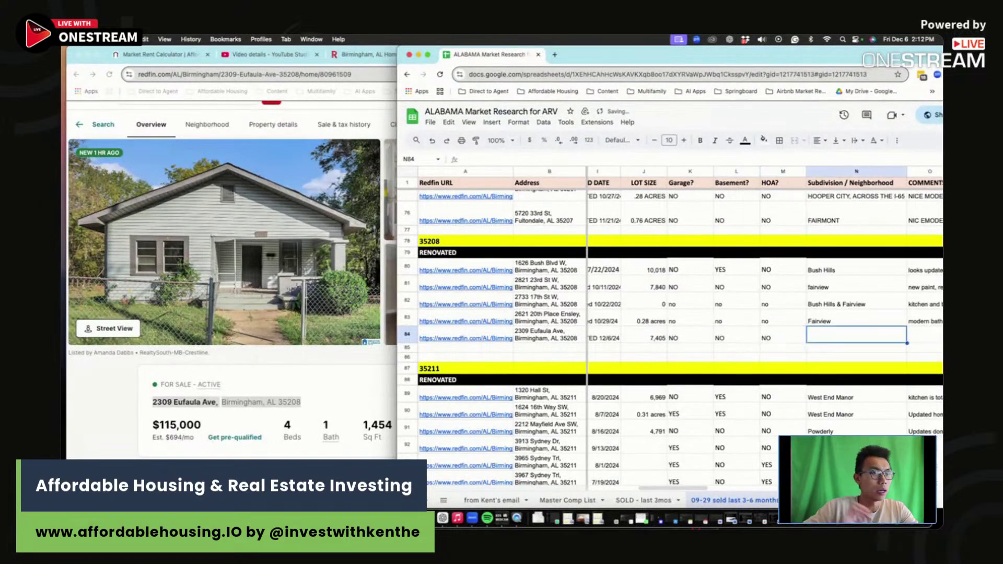
# Step: Bring the listing forward and open the property's location map
pyautogui.click(300, 362)
pyautogui.press('super+l')
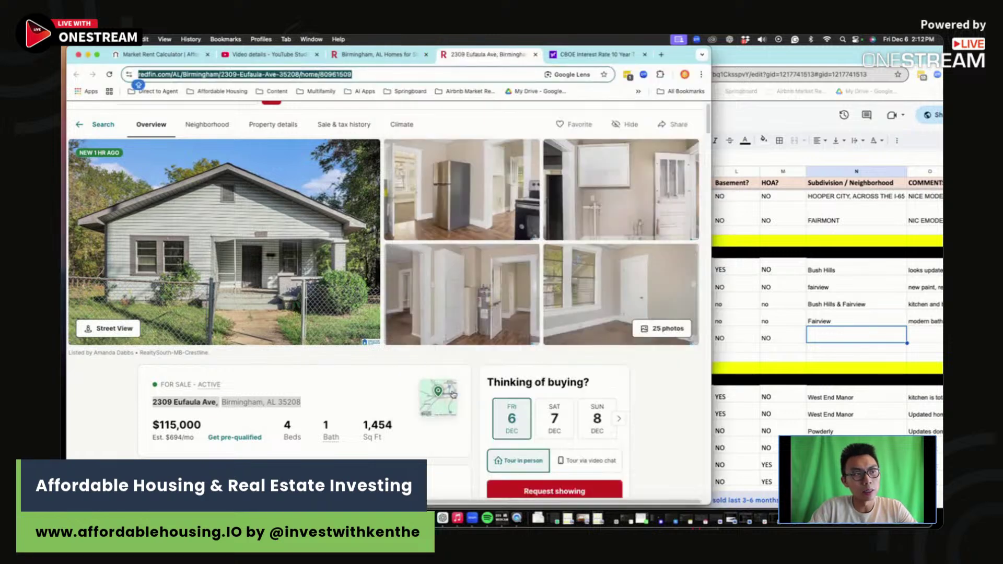
pyautogui.click(453, 395)
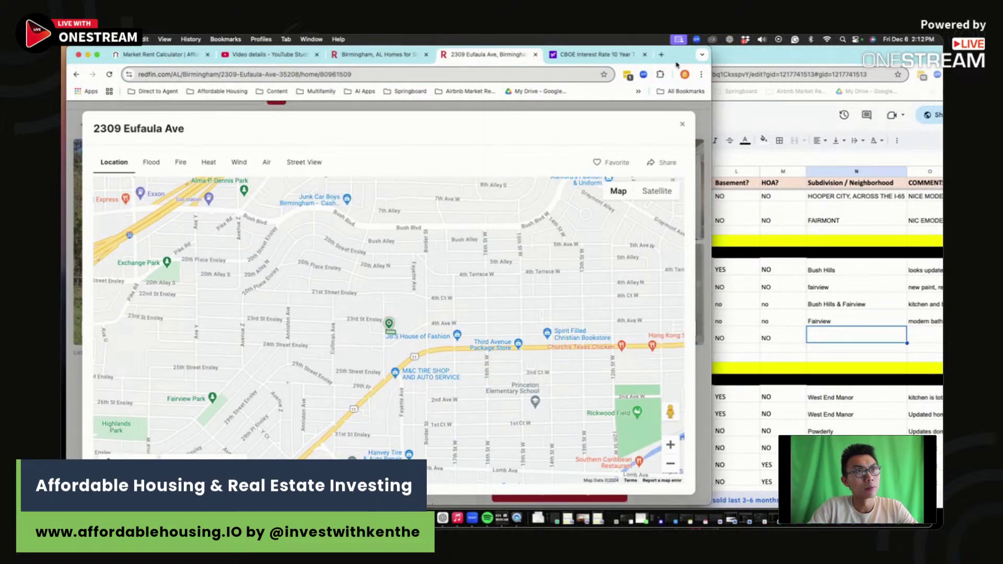
# Step: Widen the listing window and enter FAIRVIEW as the neighbourhood in N84
pyautogui.doubleClick(708, 50)
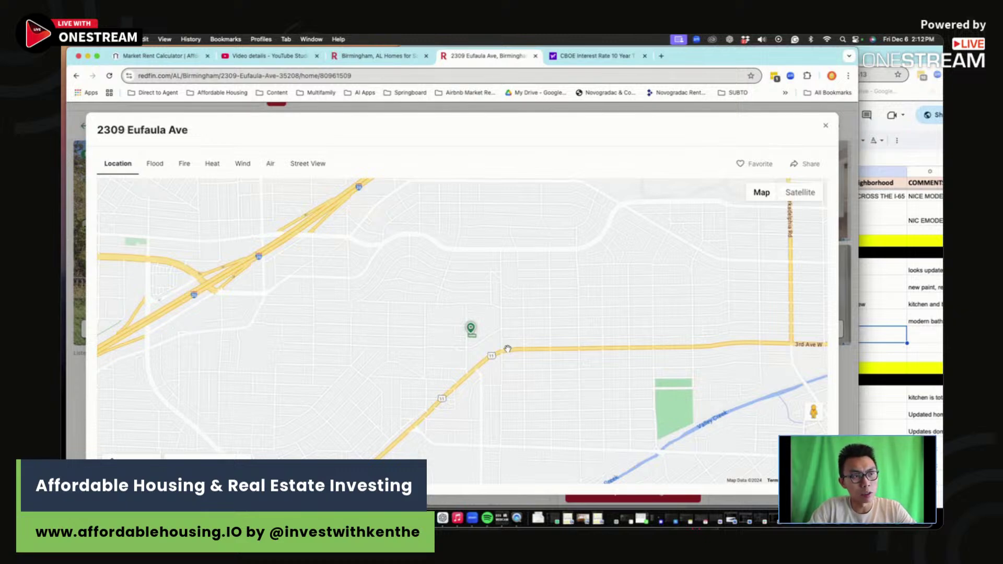
pyautogui.click(881, 338)
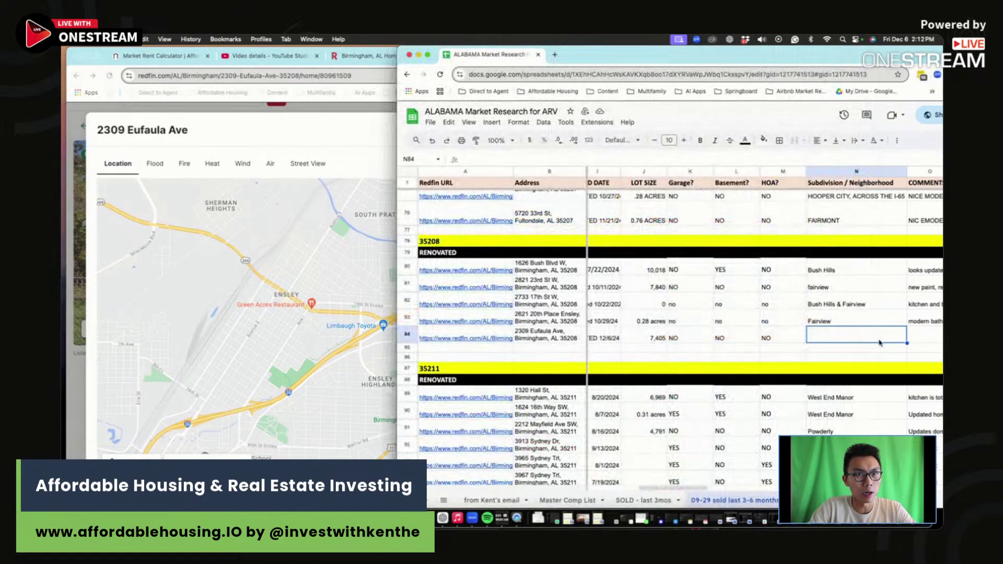
pyautogui.write('FAIRV')
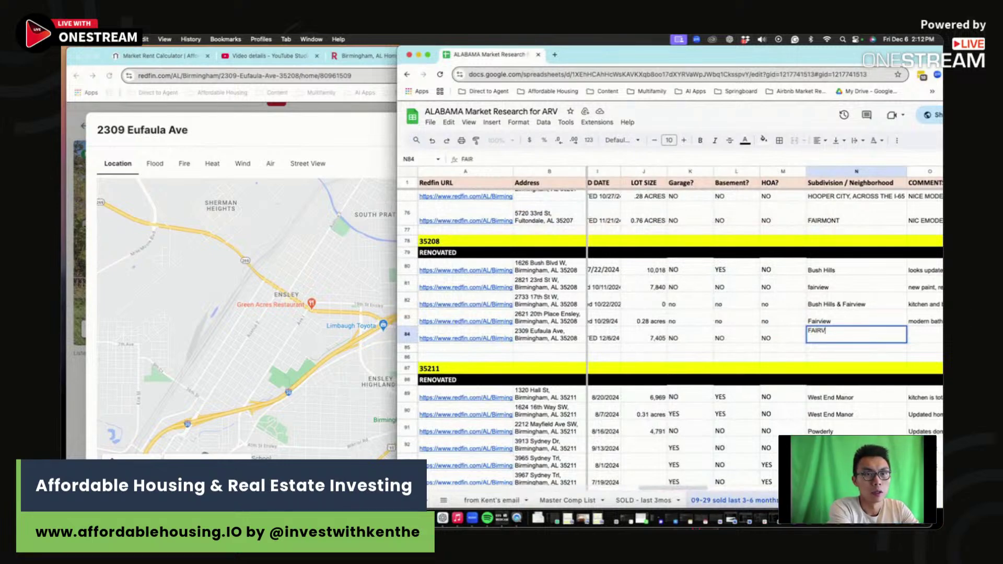
pyautogui.write('IEW')
pyautogui.press('Return')
# Step: Compare row 84's price per sq ft, year built, 1454 sq ft and $115,000 against rows 81 and 83
pyautogui.press('Up')
pyautogui.press('Up')
pyautogui.press('Up')
pyautogui.press('Up')
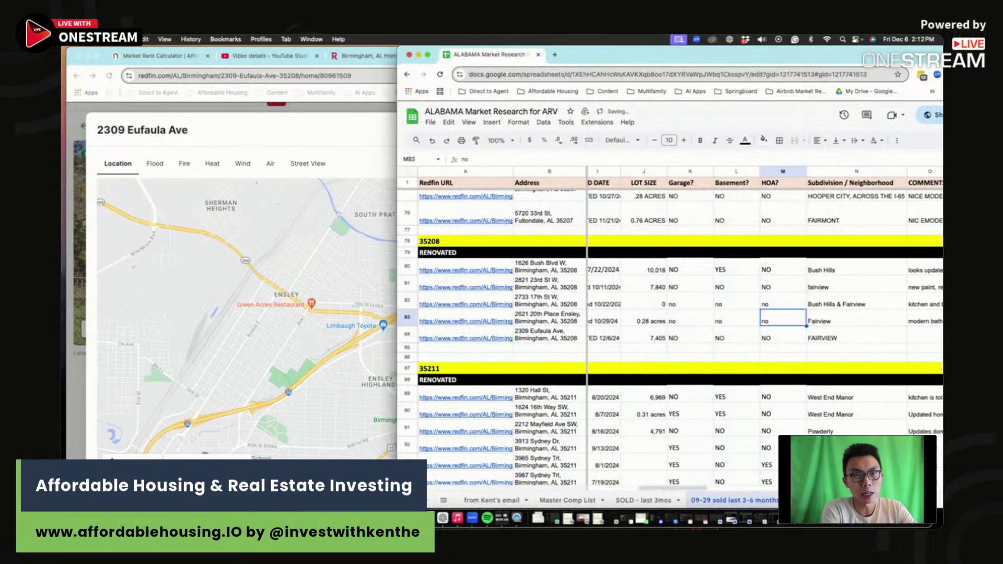
pyautogui.press('Left')
pyautogui.press('Left')
pyautogui.press('Left')
pyautogui.press('Left')
pyautogui.press('Left')
pyautogui.press('Left')
pyautogui.press('Left')
pyautogui.press('Left')
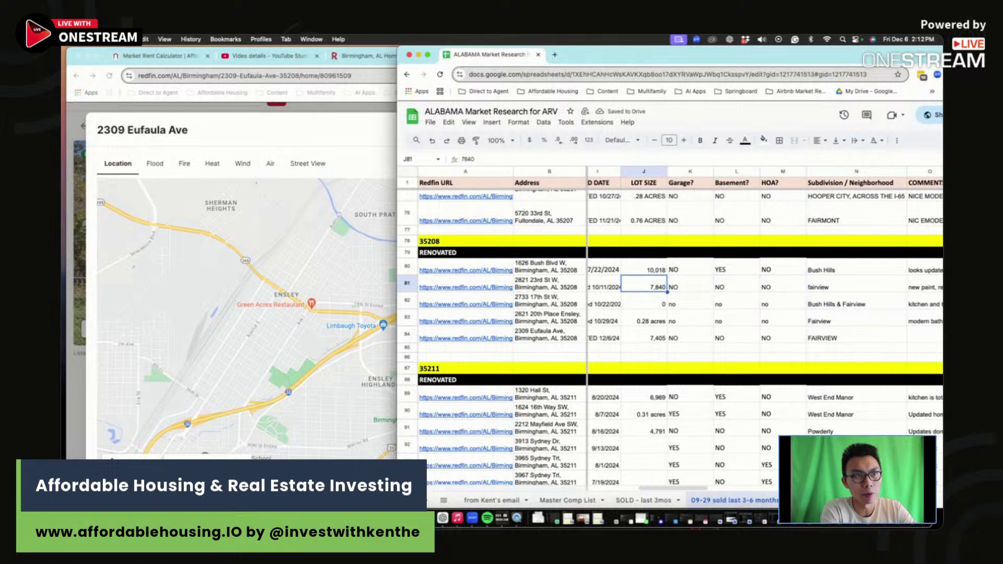
pyautogui.press('Right')
pyautogui.press('Right')
pyautogui.press('Down')
pyautogui.press('Down')
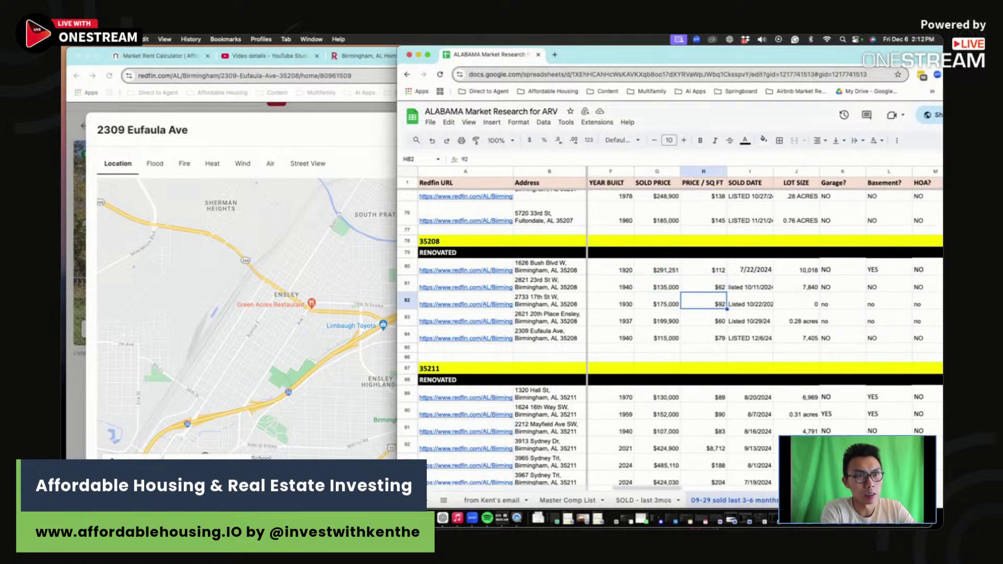
pyautogui.press('Down')
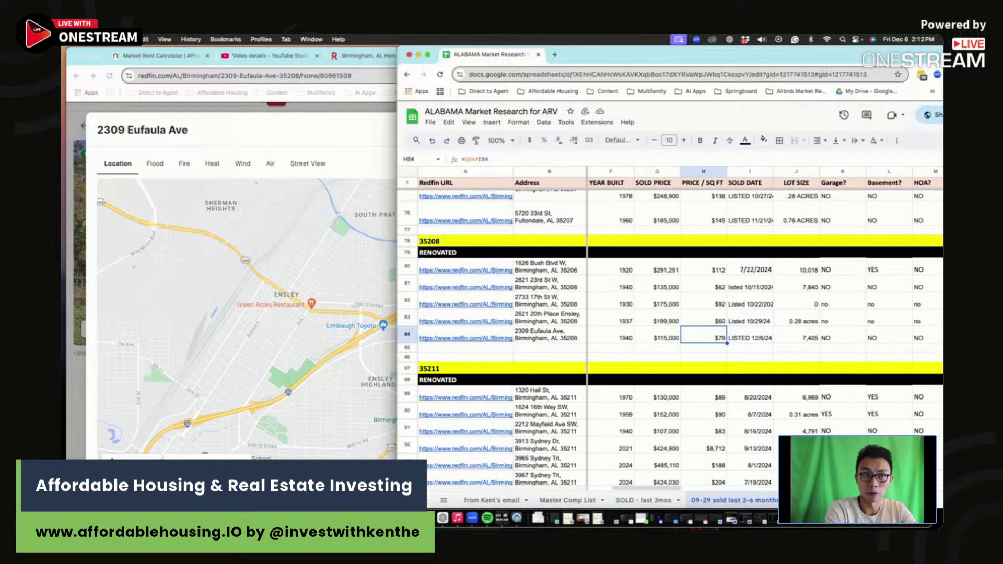
pyautogui.press('Left')
pyautogui.press('Left')
pyautogui.press('Left')
pyautogui.press('Up')
pyautogui.press('Up')
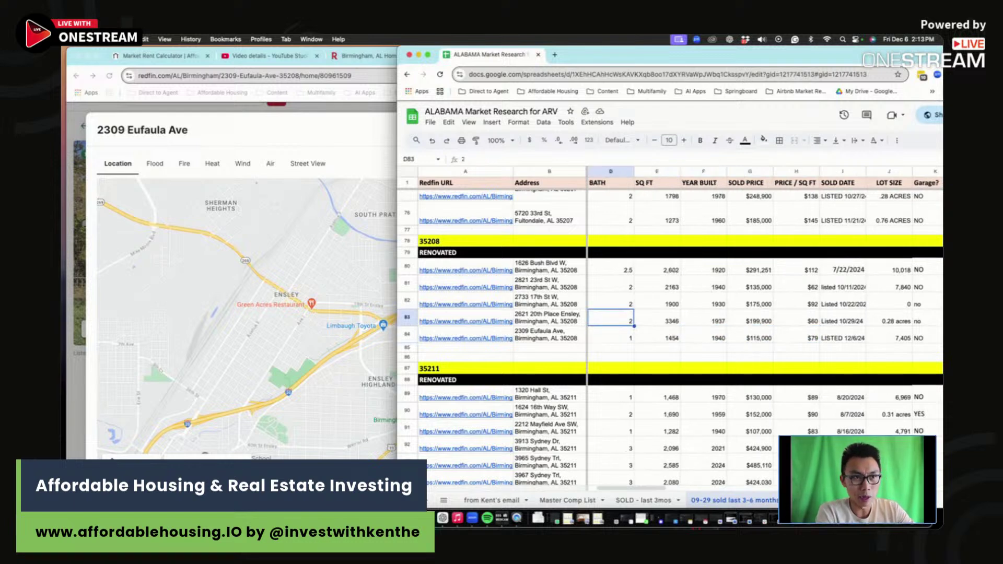
pyautogui.press('Down')
pyautogui.press('Down')
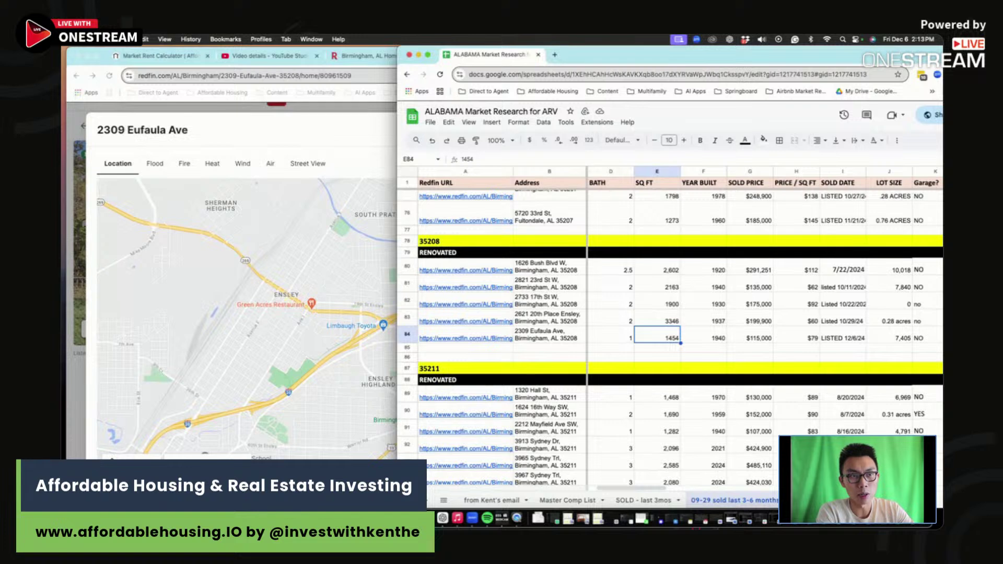
pyautogui.press('Up')
pyautogui.press('Up')
pyautogui.press('Up')
pyautogui.press('Down')
pyautogui.press('Down')
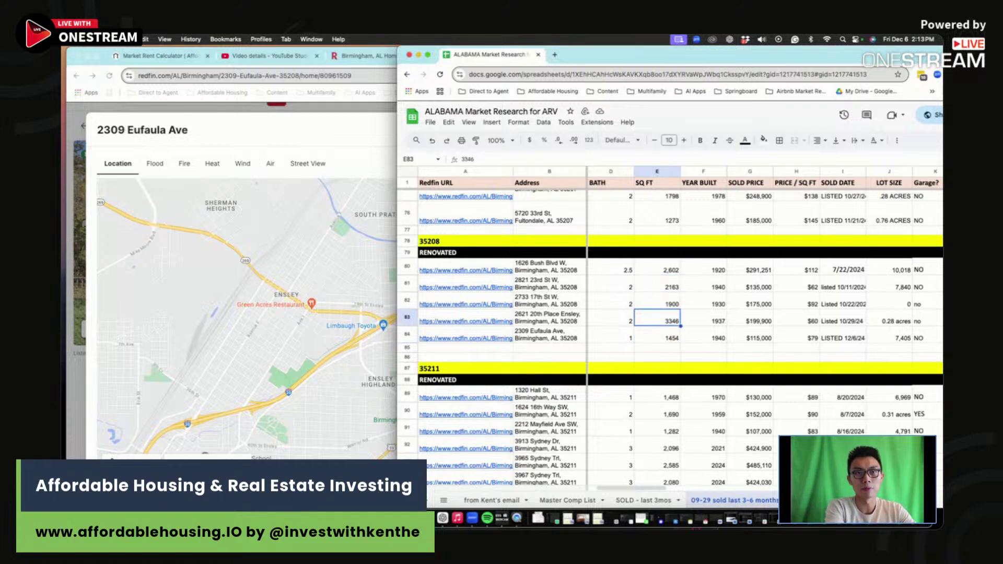
pyautogui.press('Right')
pyautogui.press('Right')
pyautogui.press('Right')
pyautogui.press('Down')
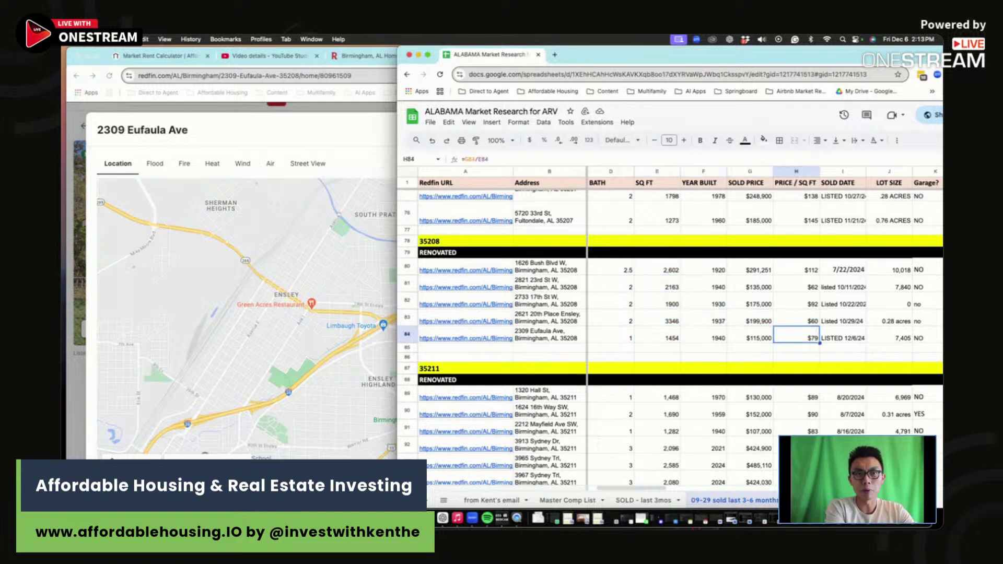
pyautogui.press('Left')
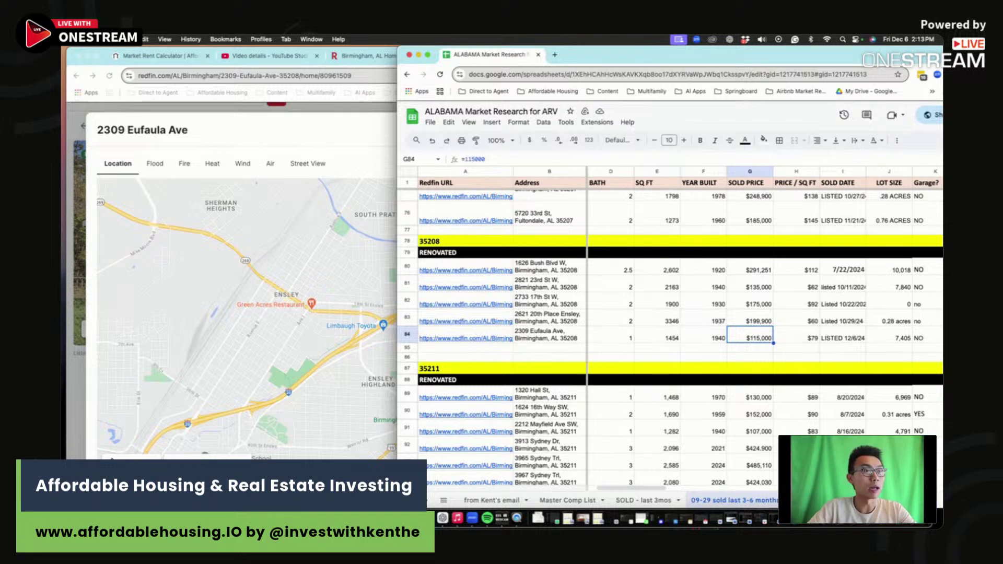
pyautogui.press('super+grave')
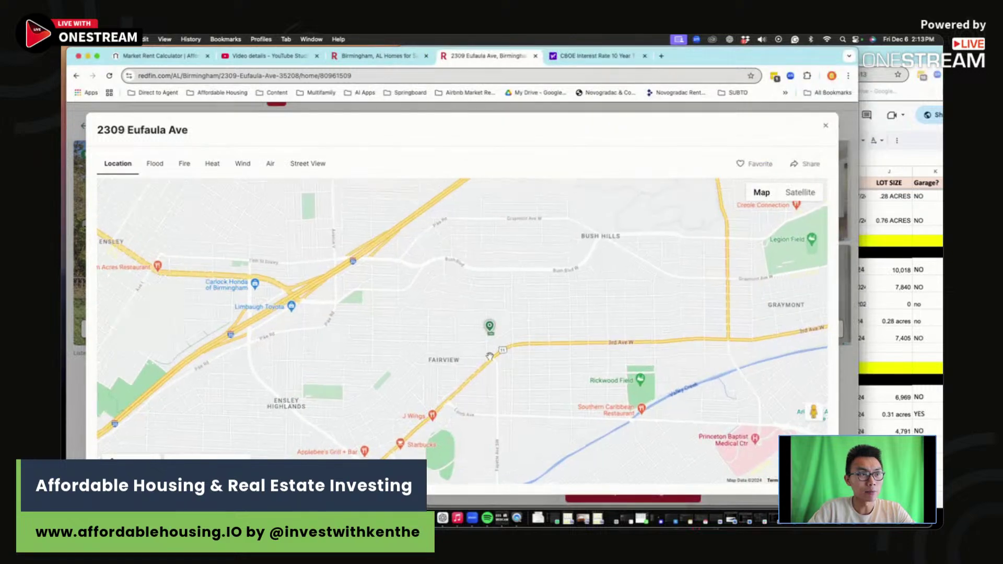
pyautogui.scroll(5, 489, 336)
pyautogui.scroll(5, 489, 336)
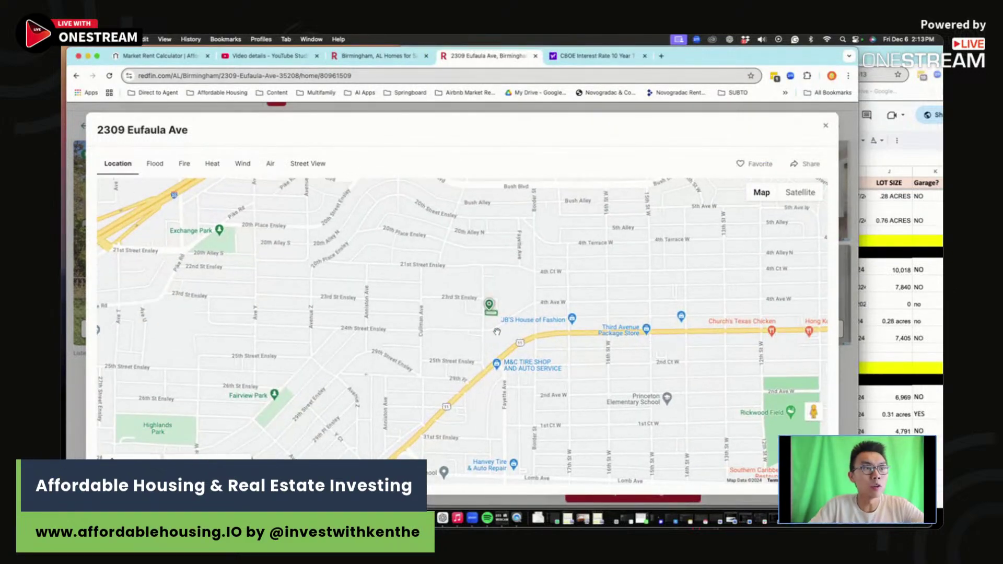
pyautogui.click(794, 193)
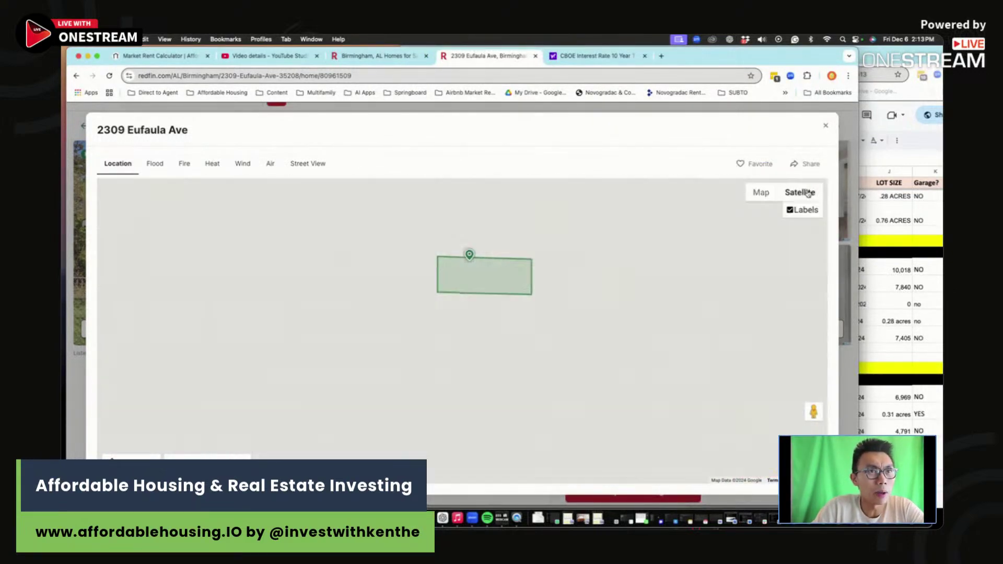
pyautogui.scroll(2, 494, 312)
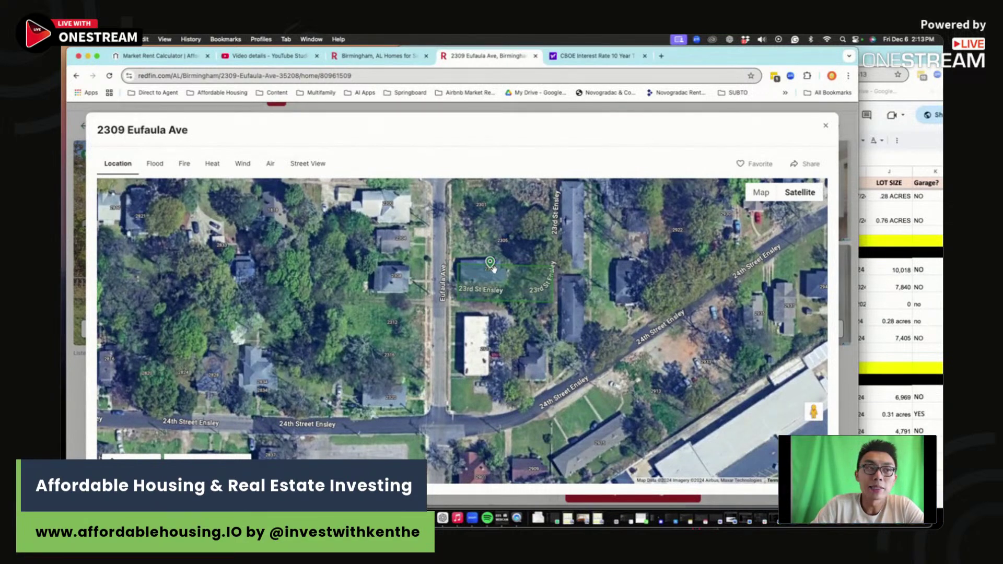
pyautogui.click(760, 193)
pyautogui.scroll(-5, 513, 302)
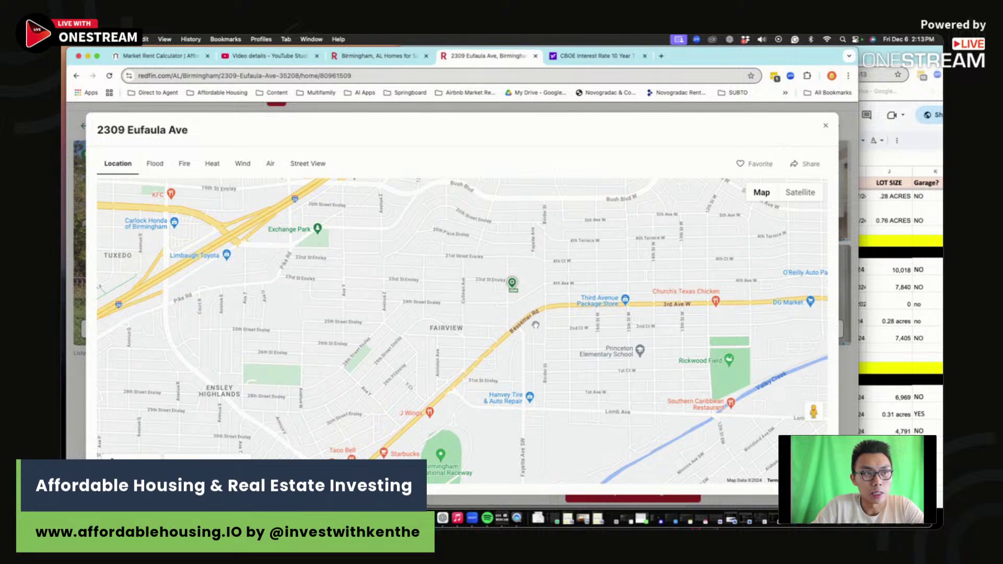
pyautogui.scroll(-3, 536, 325)
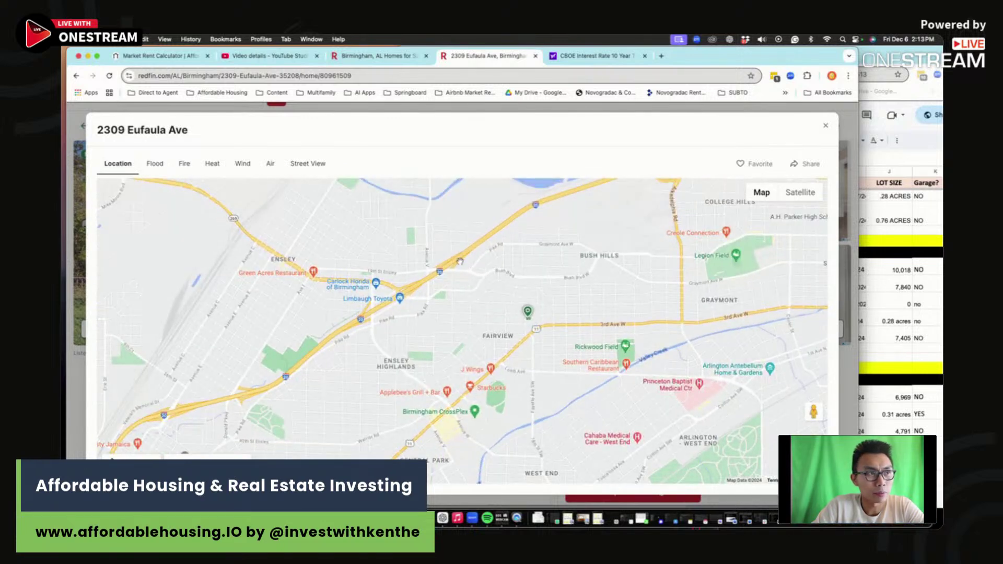
pyautogui.moveTo(448, 225); pyautogui.dragTo(539, 324)
pyautogui.scroll(3, 526, 372)
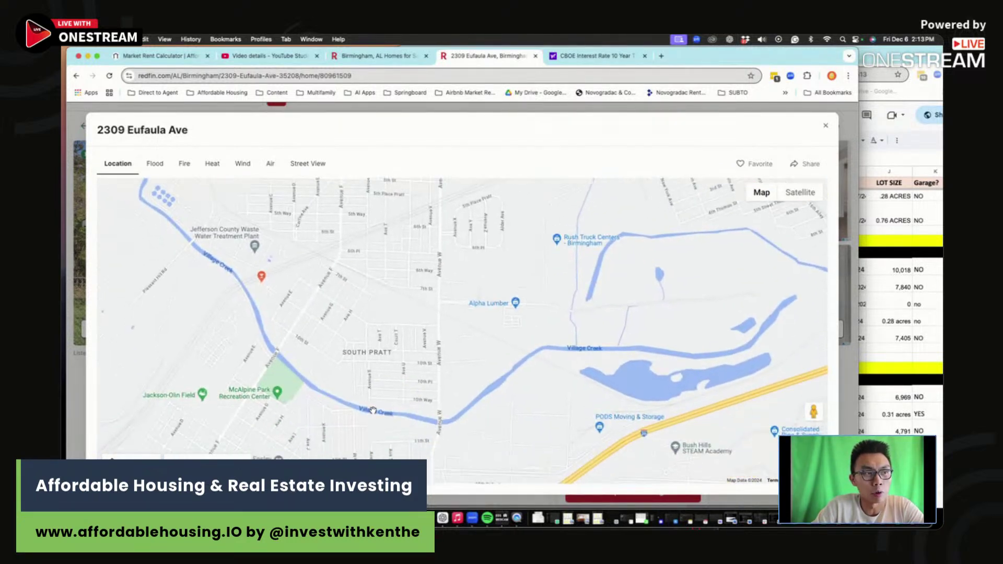
pyautogui.moveTo(372, 411); pyautogui.dragTo(363, 277)
pyautogui.scroll(-2, 363, 276)
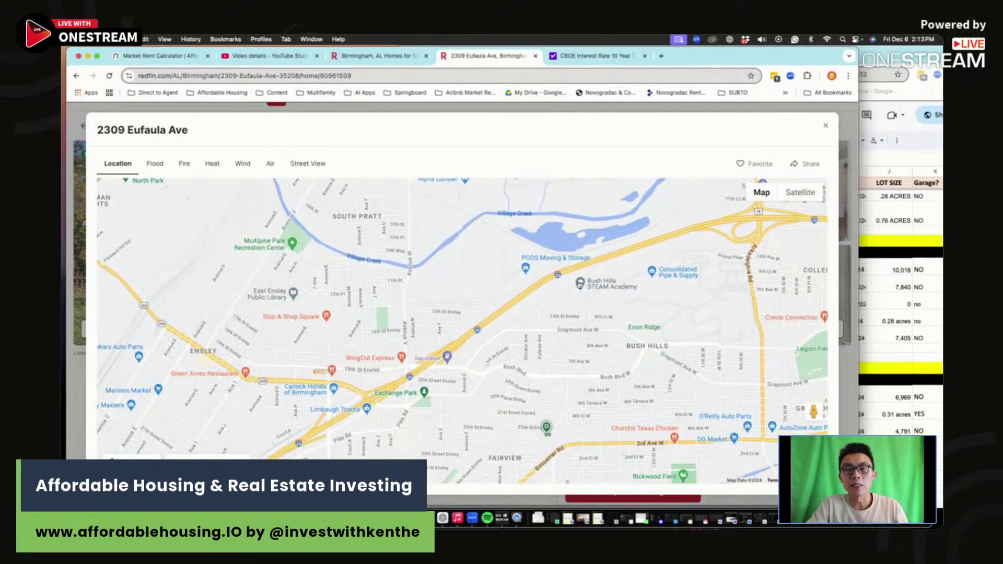
pyautogui.scroll(1, 609, 384)
pyautogui.moveTo(608, 384); pyautogui.dragTo(603, 335)
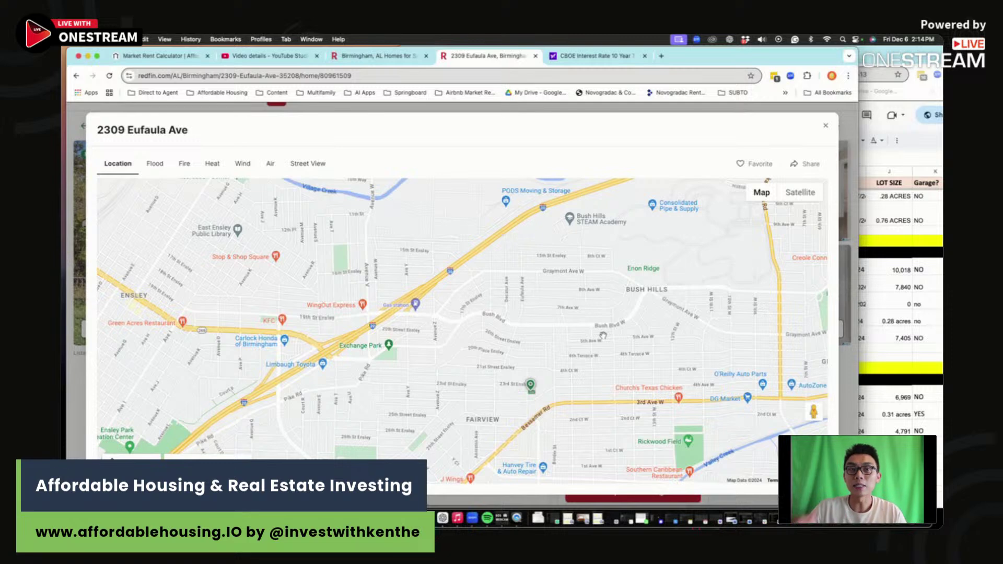
pyautogui.press('super+Tab')
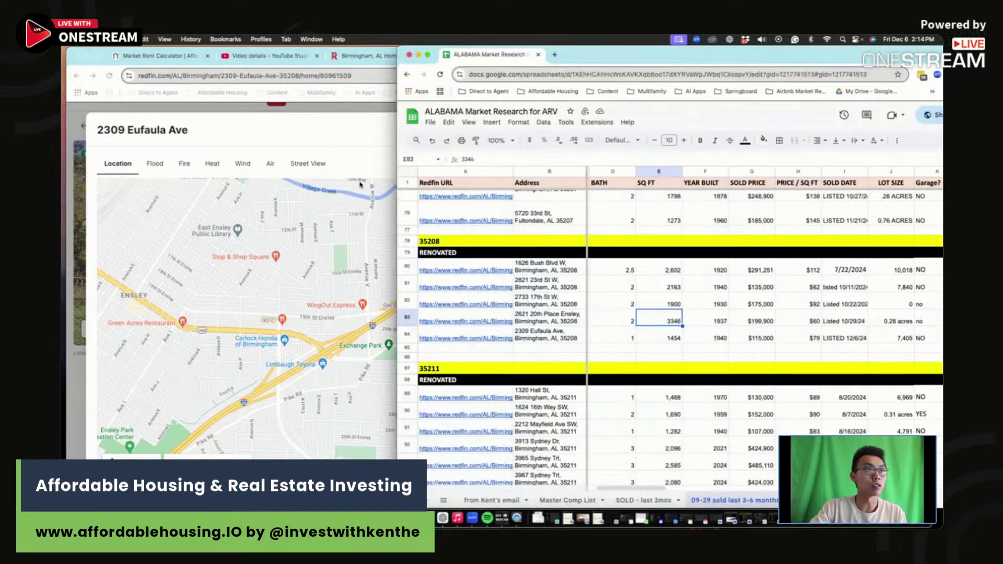
pyautogui.press('super+Tab')
pyautogui.click(826, 126)
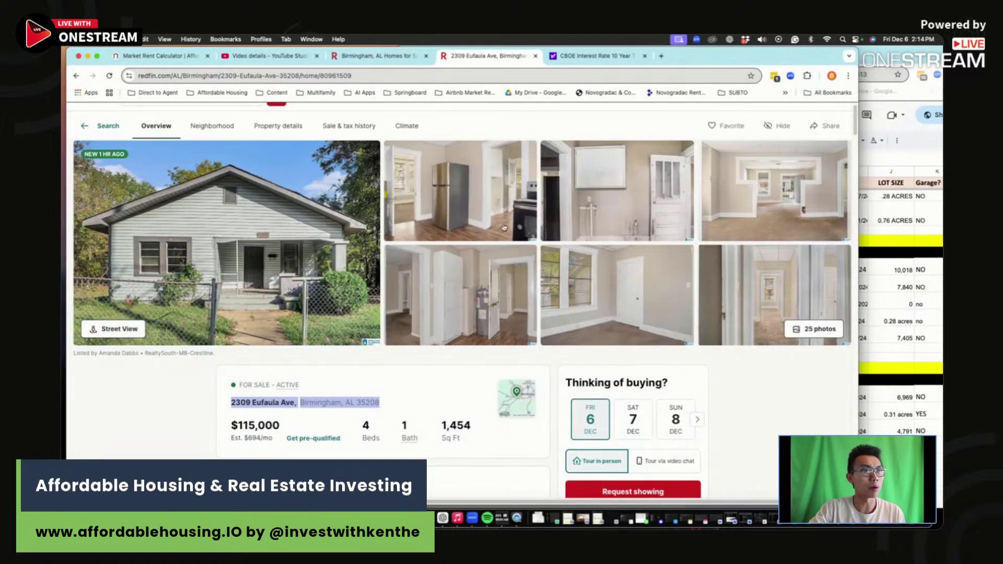
pyautogui.click(326, 298)
pyautogui.scroll(-5, 547, 372)
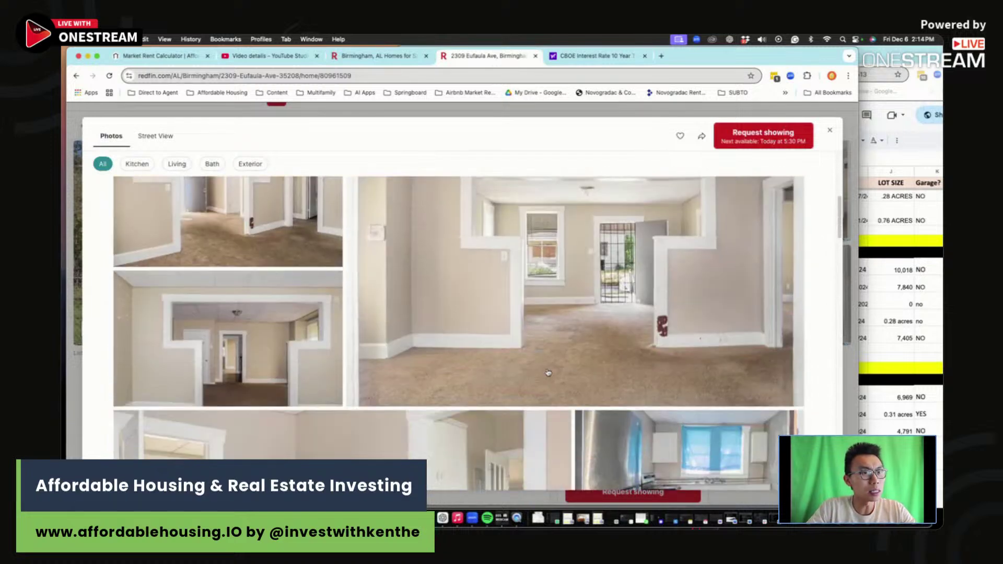
pyautogui.scroll(-3, 548, 373)
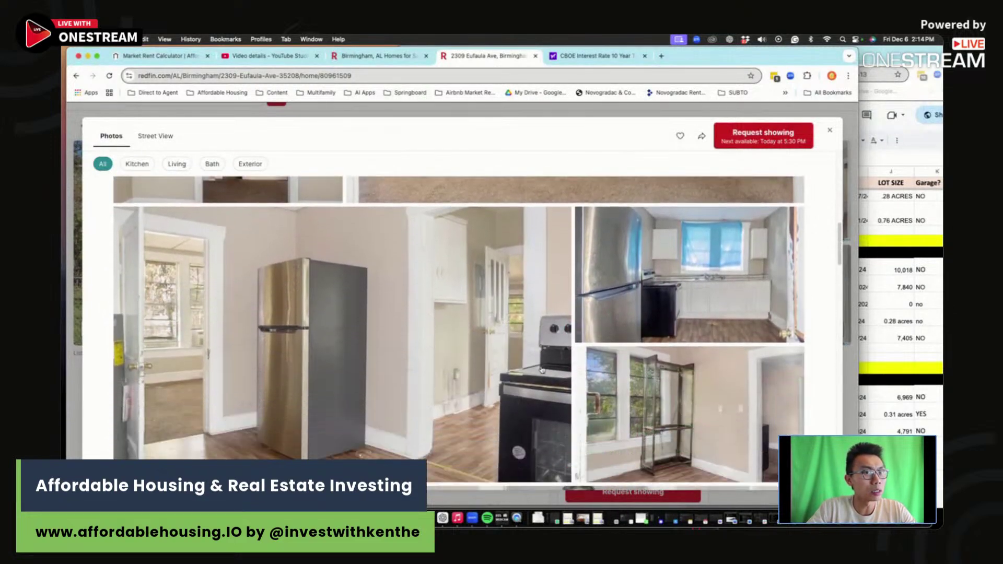
pyautogui.scroll(-6, 759, 274)
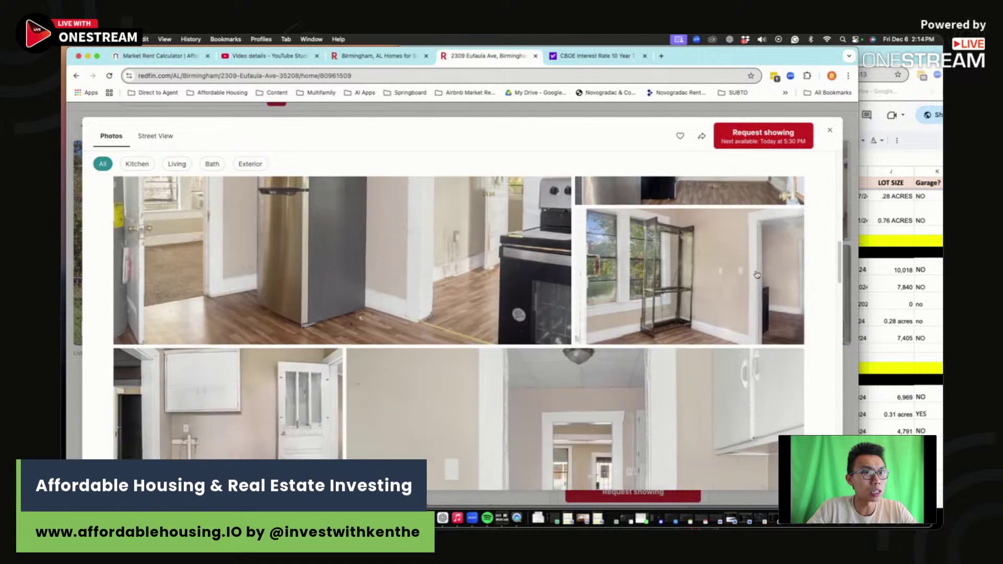
pyautogui.scroll(-10, 601, 312)
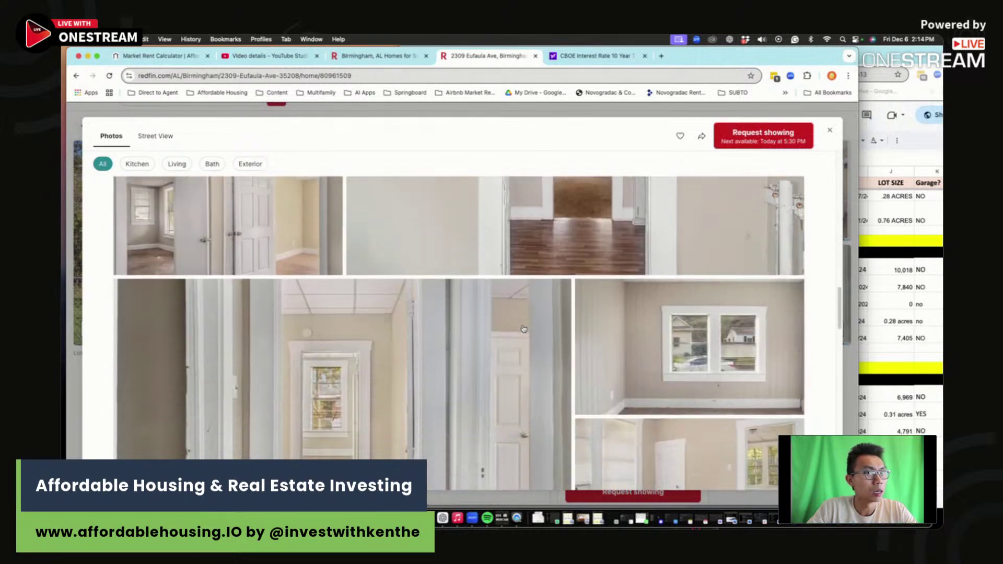
pyautogui.scroll(-10, 523, 329)
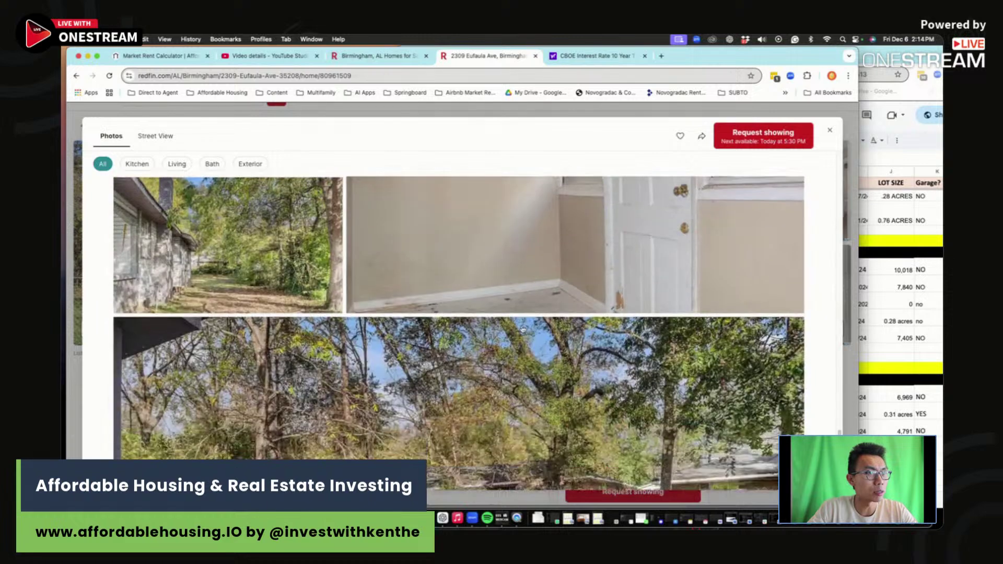
pyautogui.scroll(-3, 523, 329)
pyautogui.click(888, 339)
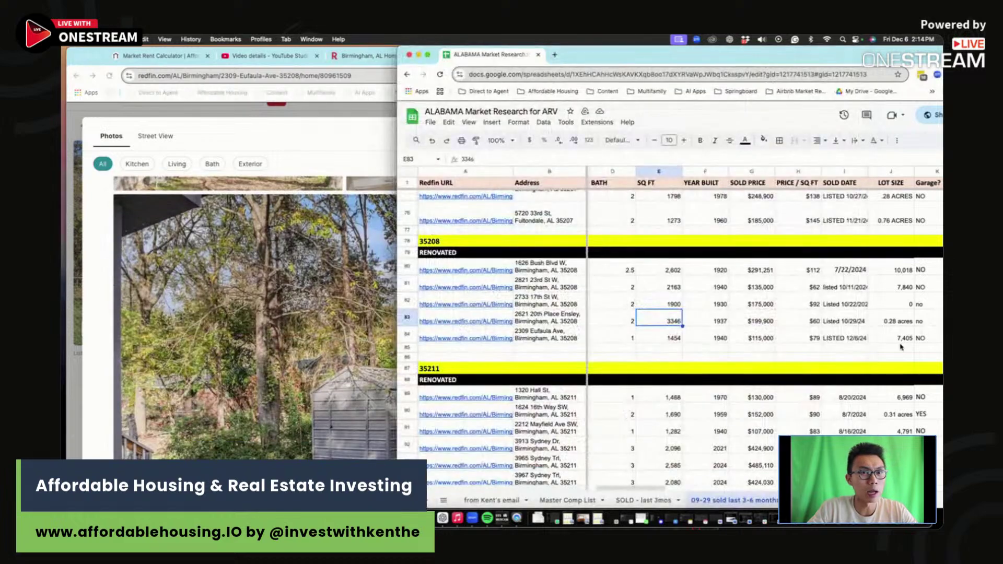
# Step: In O84, note that the kitchen cabinets are ok but need to be repainted
pyautogui.hscroll(5, 886, 337)
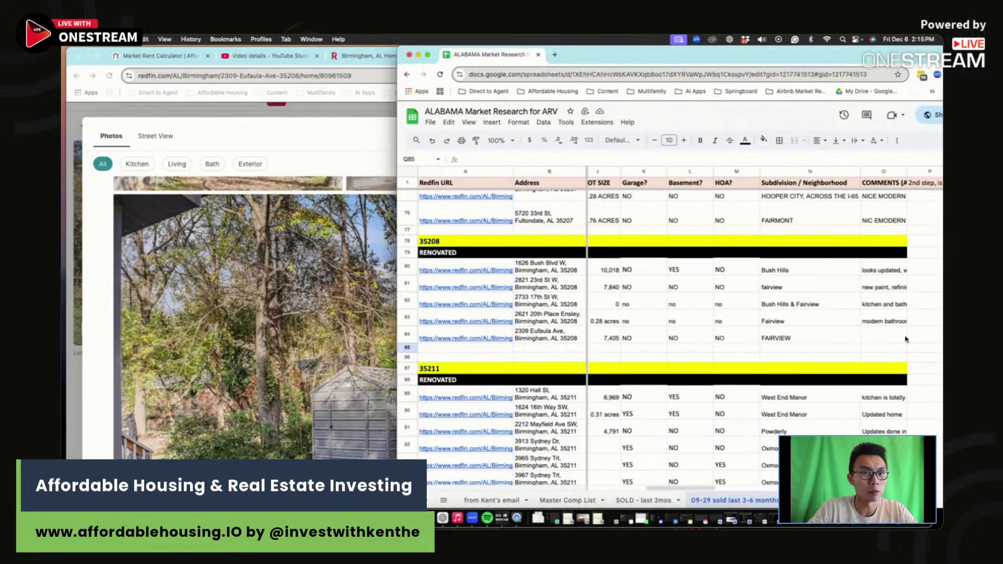
pyautogui.click(865, 336)
pyautogui.write('KITCHEN CAB')
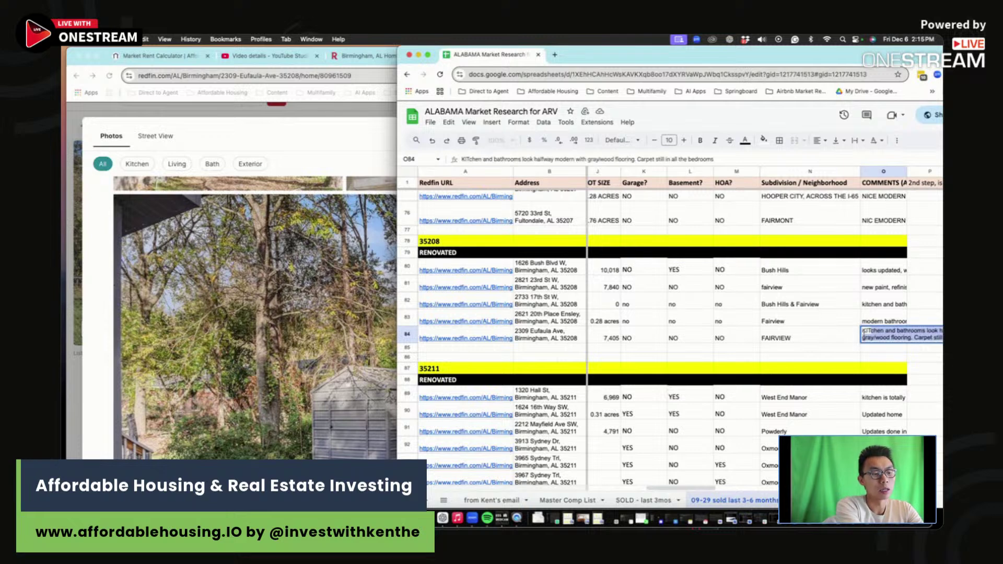
pyautogui.write('INETS ao')
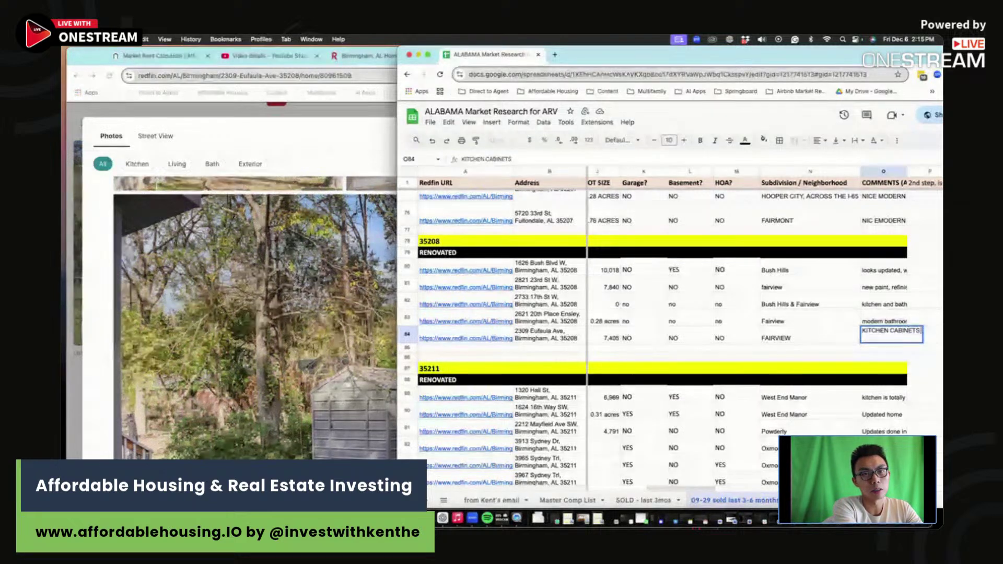
pyautogui.press('BackSpace')
pyautogui.press('BackSpace')
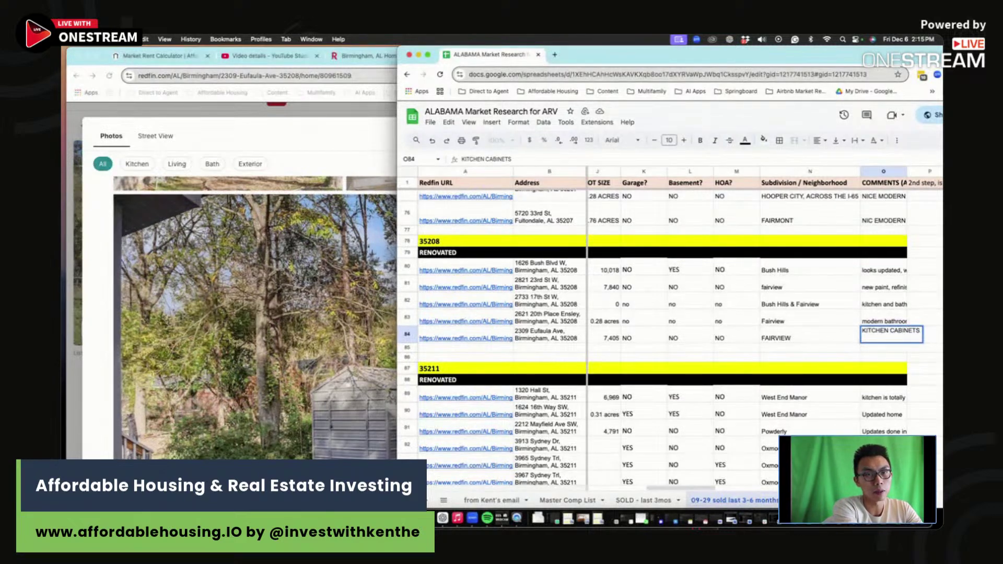
pyautogui.write('ok, bu')
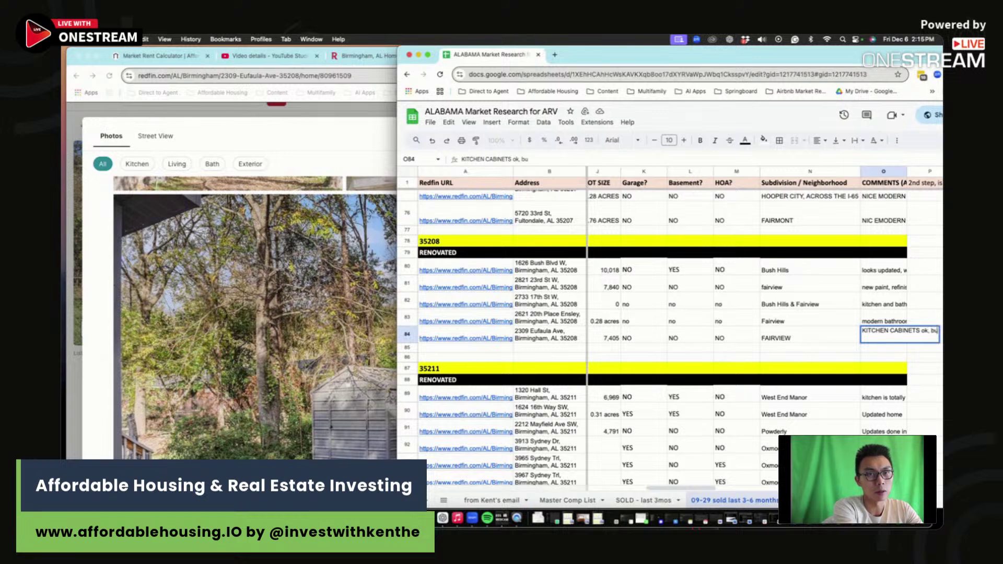
pyautogui.write('t needs to be reapitned')
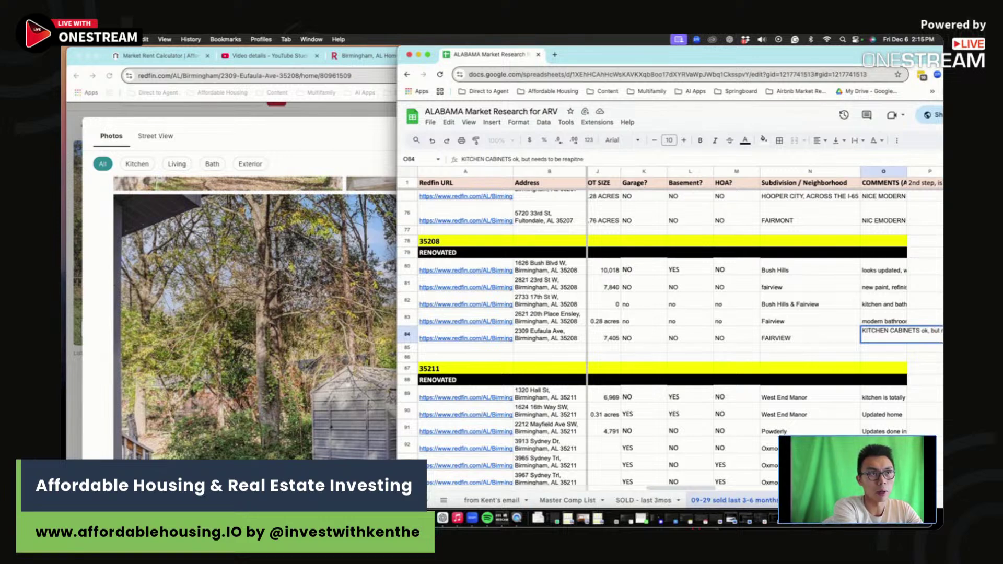
pyautogui.press('BackSpace')
pyautogui.press('BackSpace')
pyautogui.press('BackSpace')
pyautogui.press('BackSpace')
pyautogui.write('painte')
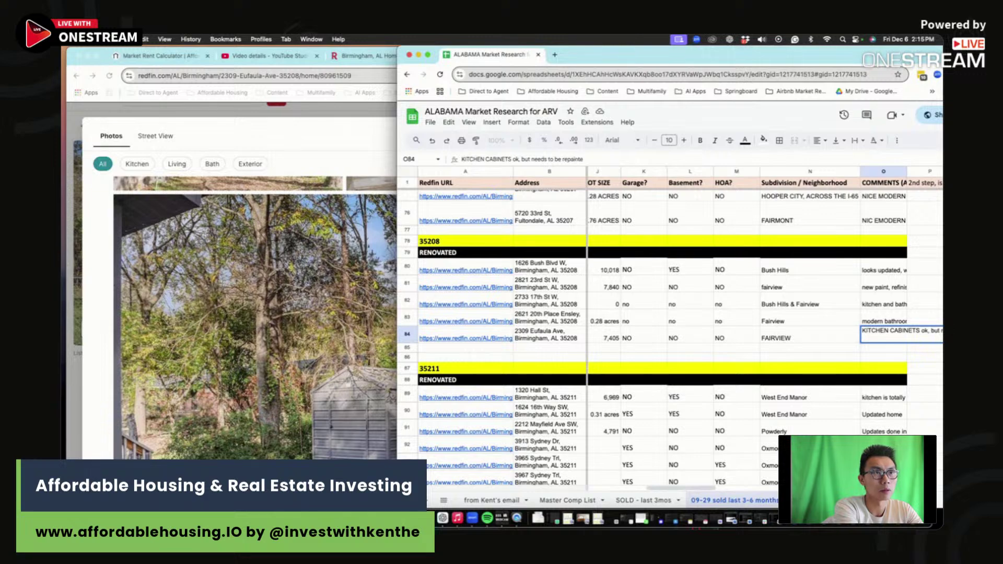
pyautogui.write('d,')
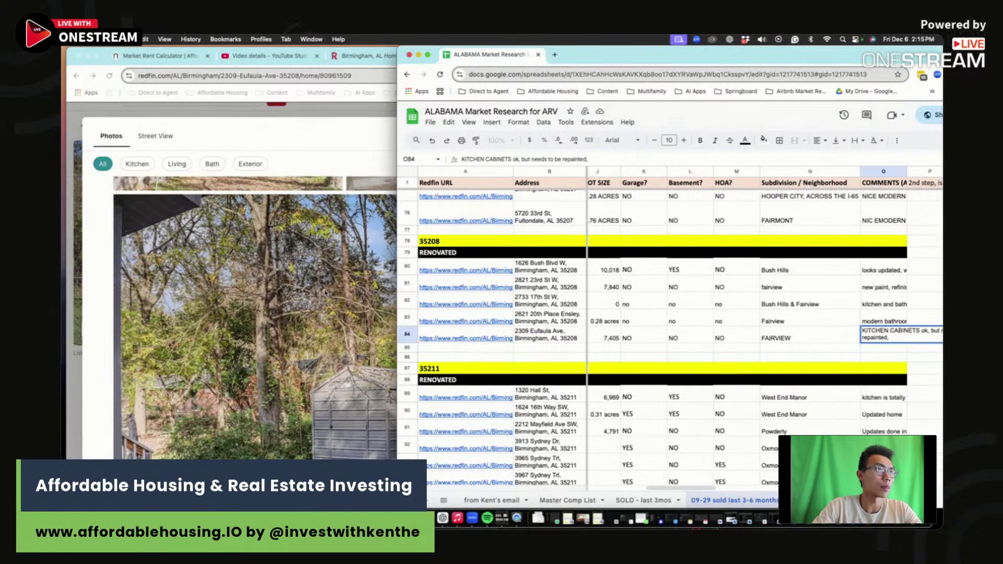
# Step: Check the bathroom photo, then add that the bathroom needs full renovation and the house needs repainting
pyautogui.click(283, 300)
pyautogui.scroll(-10, 267, 306)
pyautogui.click(266, 306)
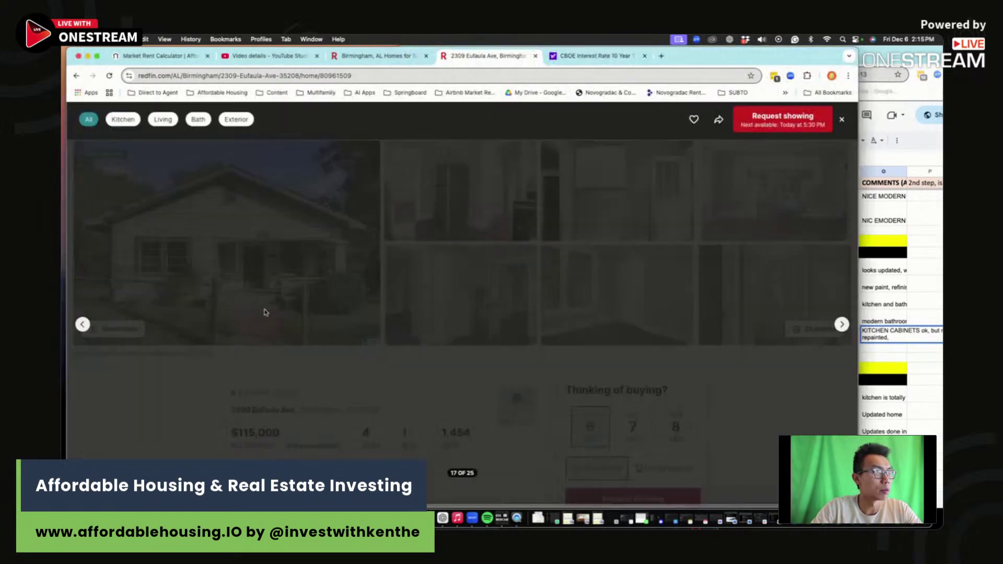
pyautogui.click(907, 331)
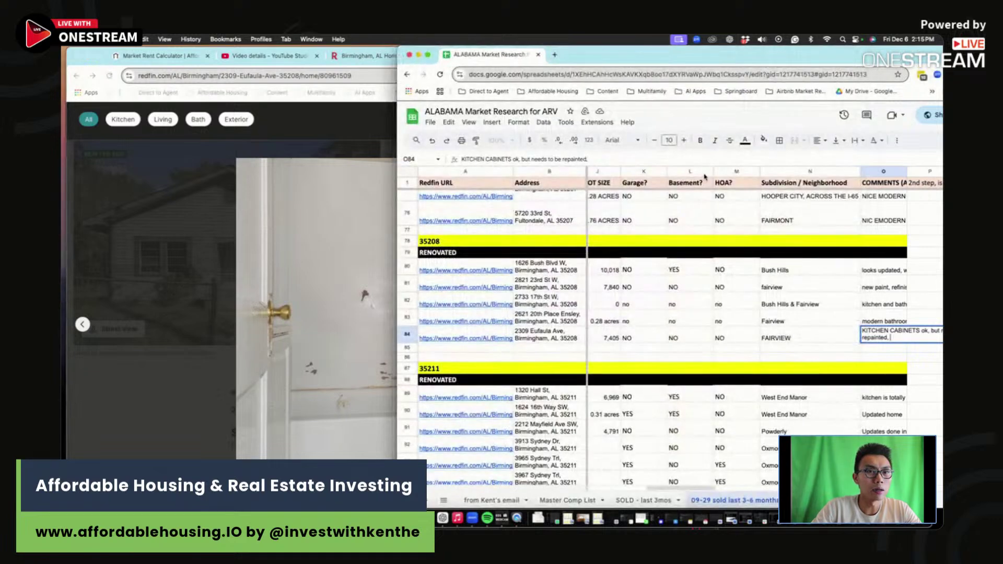
pyautogui.write('b')
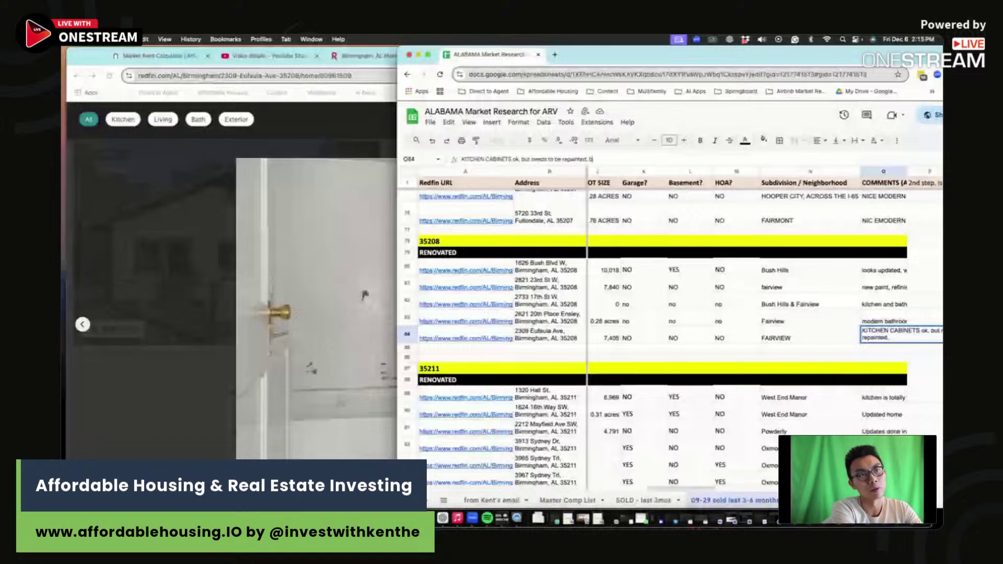
pyautogui.write('athroom is not in good condition, needs full renovation, a')
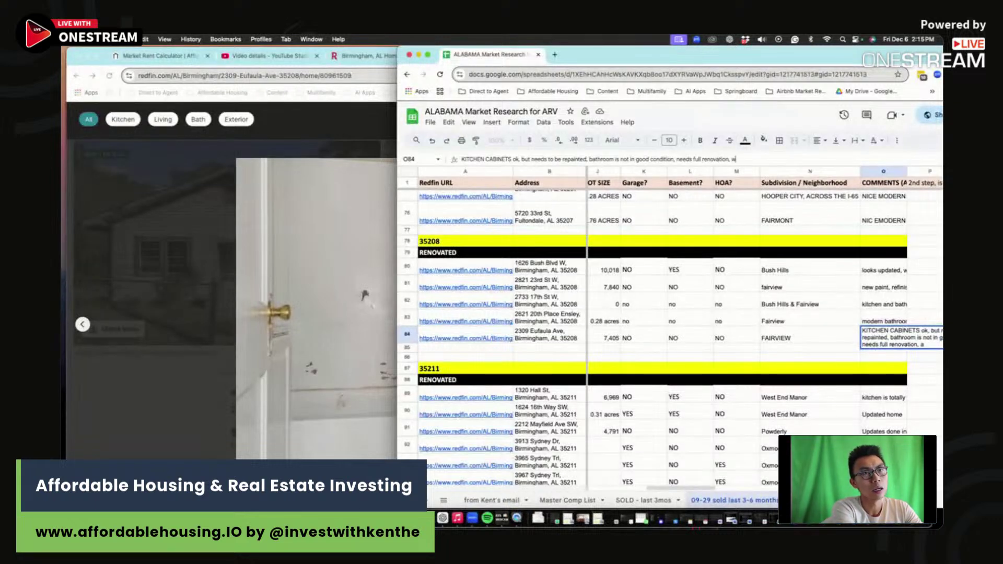
pyautogui.write('hole house needs to be')
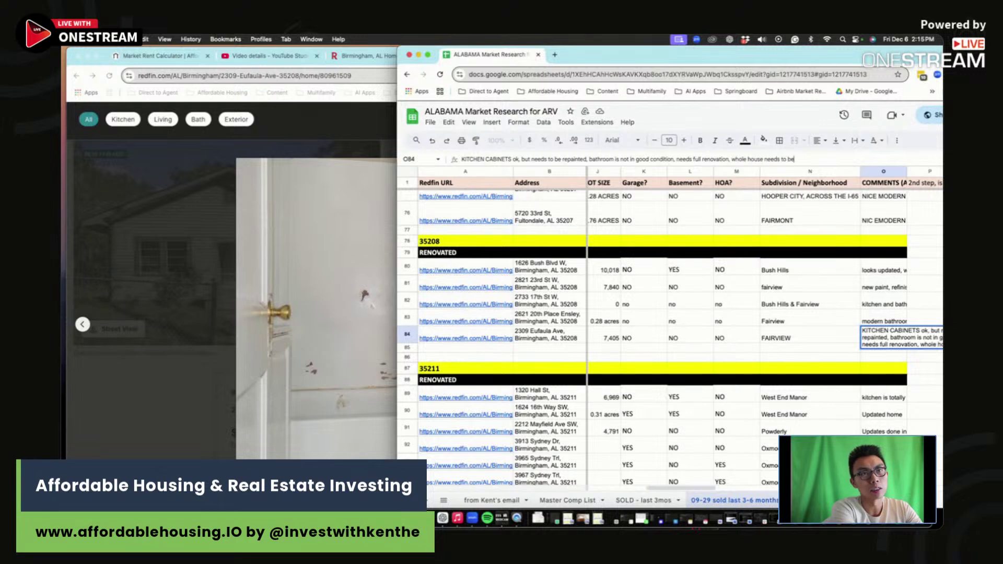
pyautogui.write(' repainted, and')
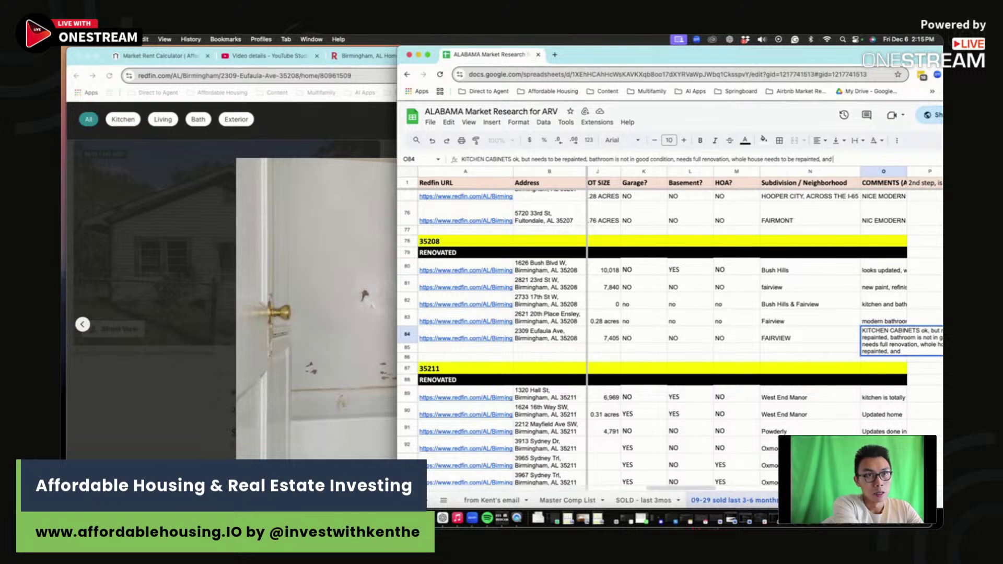
pyautogui.write(' half of flooring is')
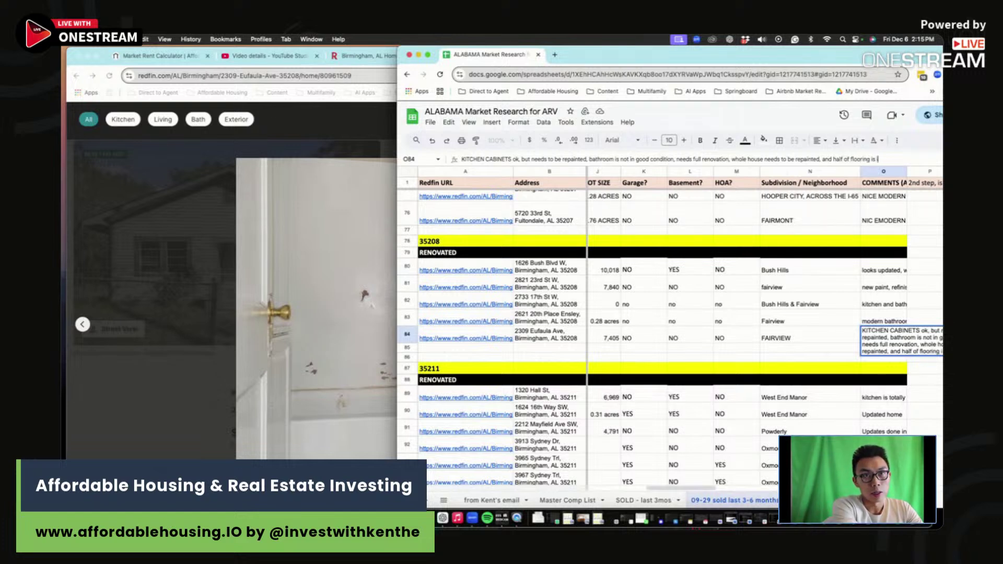
pyautogui.write(' in carpeting, so')
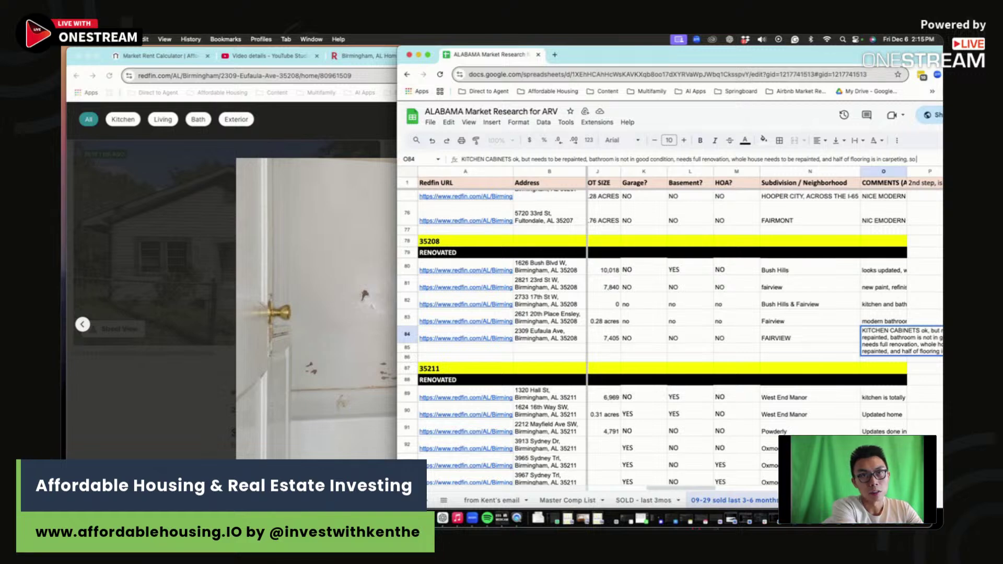
pyautogui.write(" it'll ne")
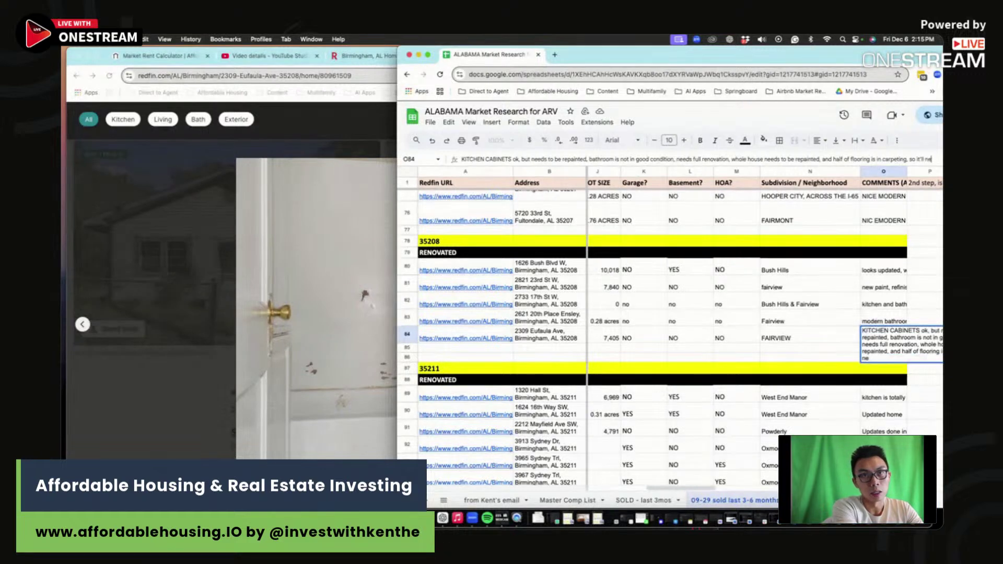
pyautogui.write('ed to be replaced as well')
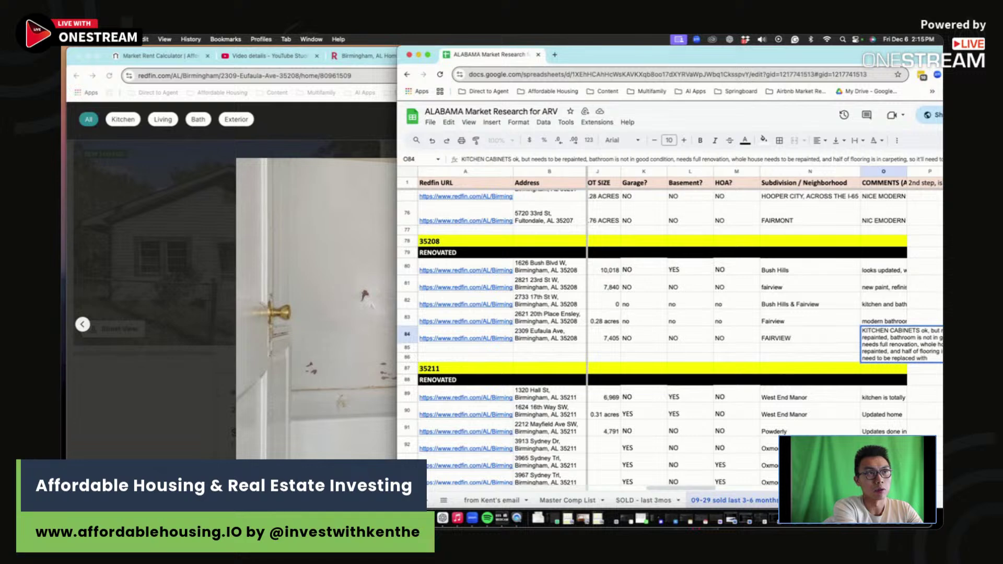
pyautogui.press('Return')
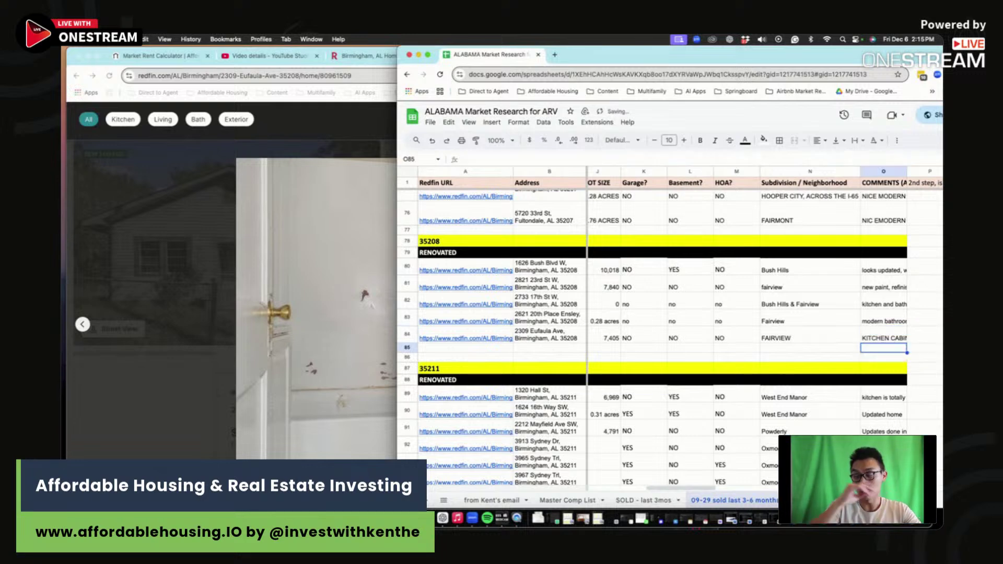
pyautogui.click(276, 320)
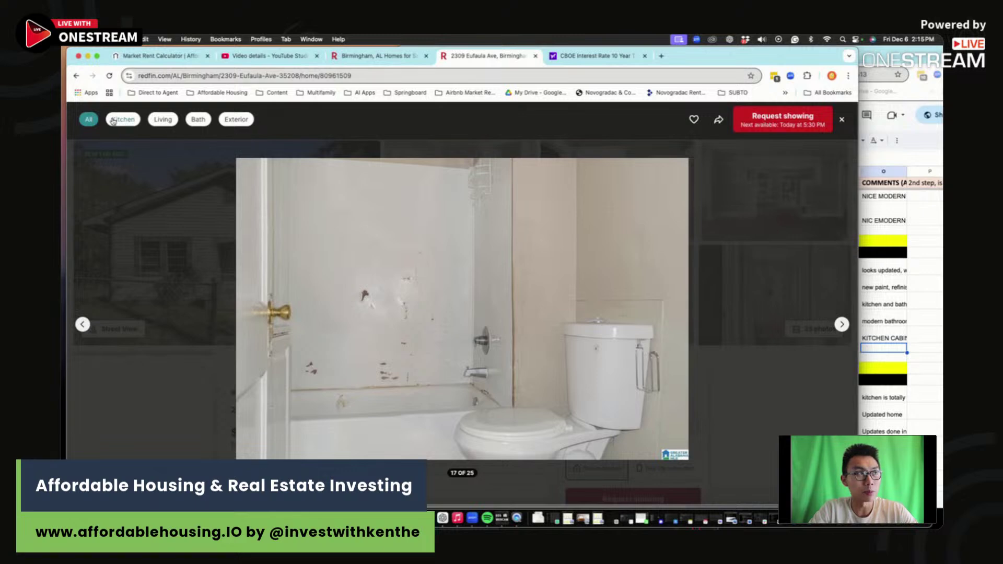
pyautogui.click(841, 120)
pyautogui.click(828, 129)
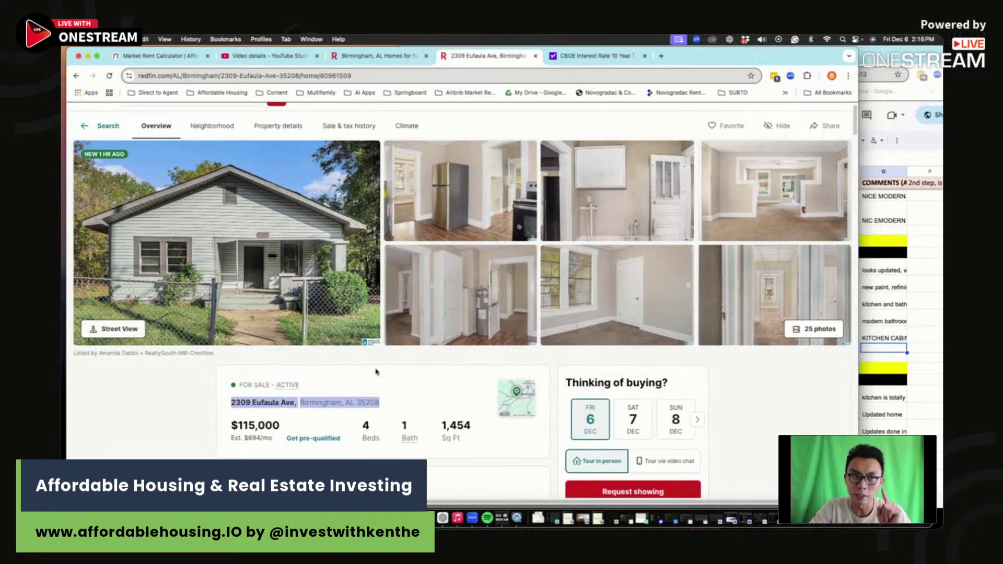
pyautogui.click(371, 396)
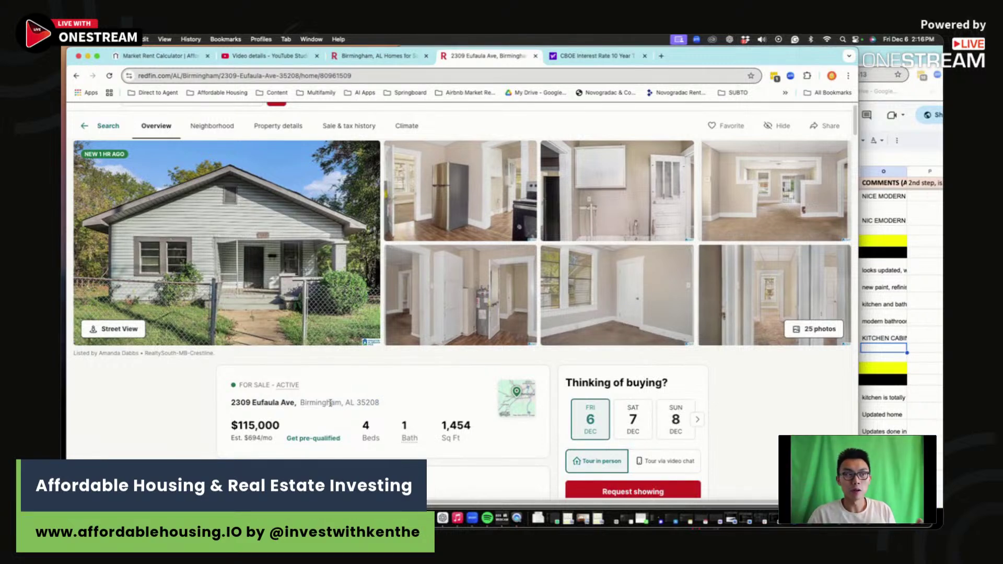
# Step: Scroll to About this home and highlight the $79 per sq ft figure
pyautogui.scroll(-5, 333, 402)
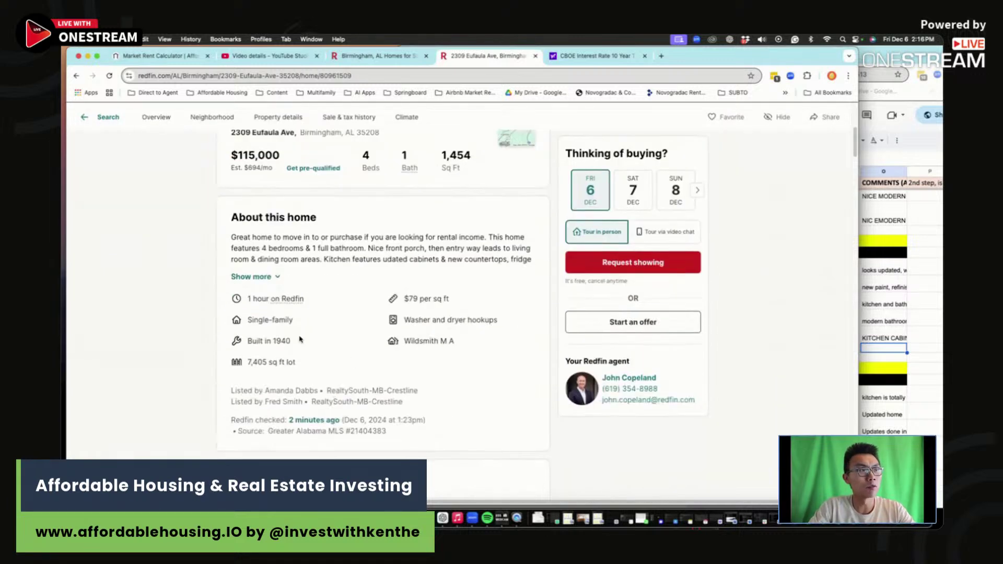
pyautogui.moveTo(466, 297); pyautogui.dragTo(411, 299)
pyautogui.click(417, 298)
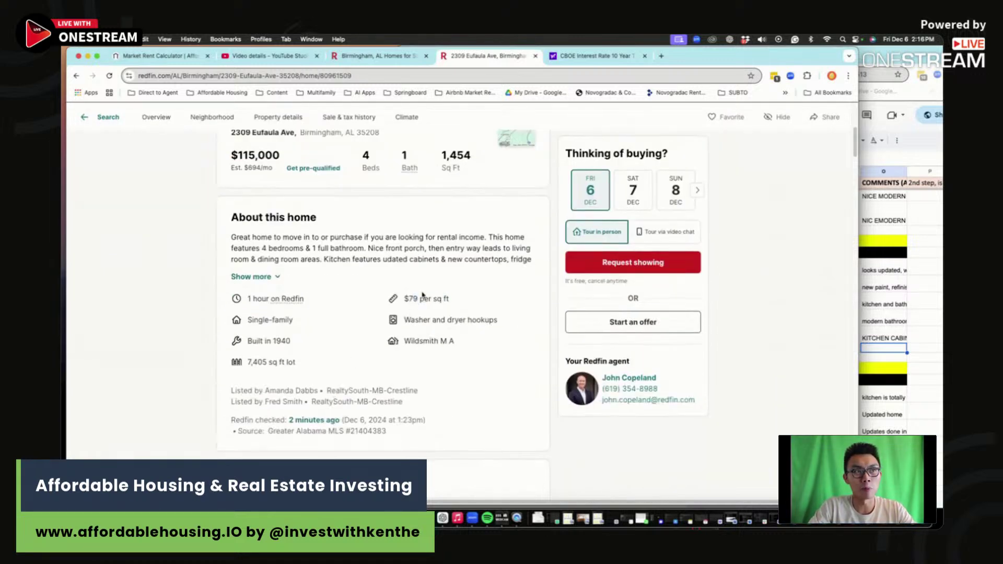
pyautogui.scroll(5, 418, 303)
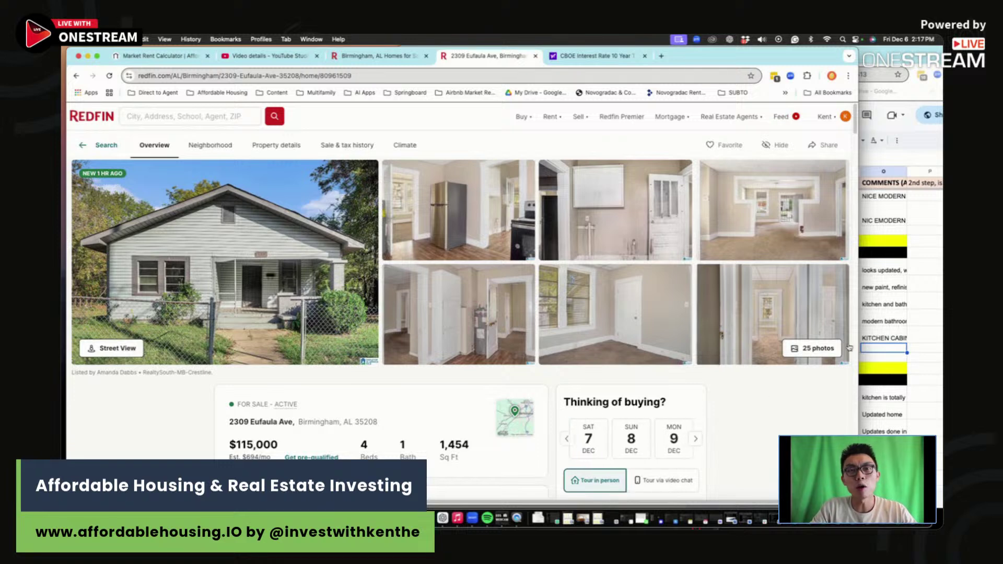
pyautogui.press('super+grave')
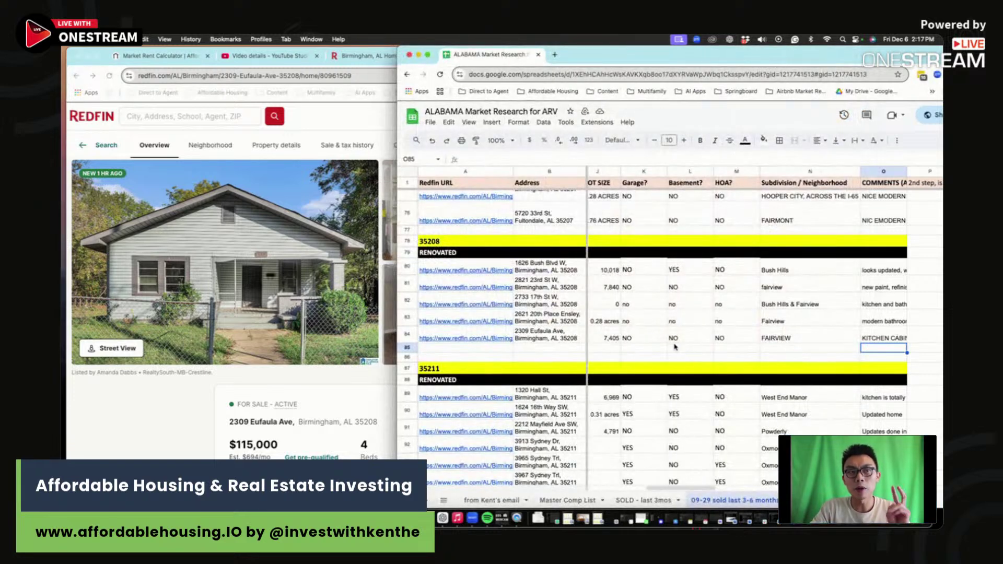
pyautogui.click(790, 340)
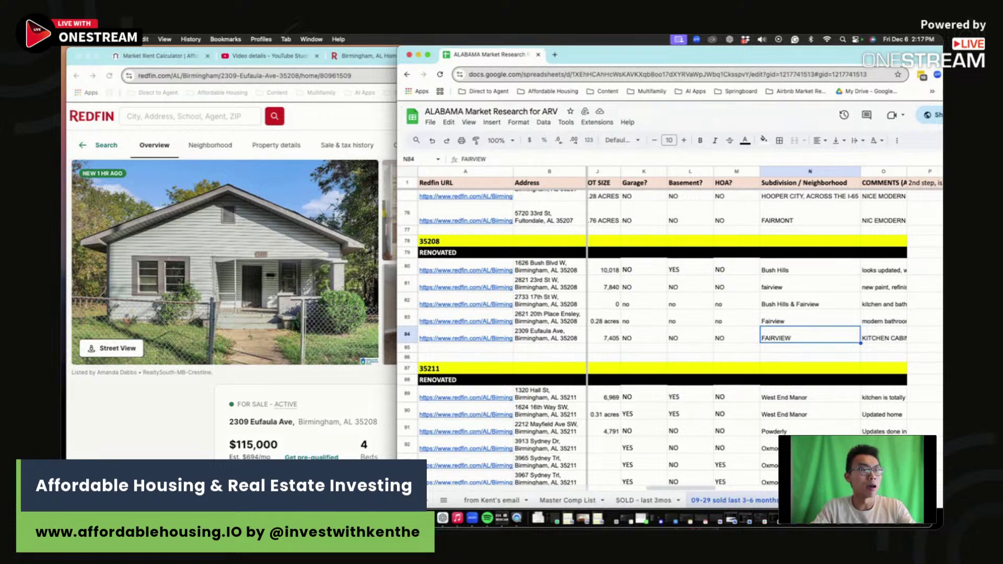
pyautogui.moveTo(428, 481)
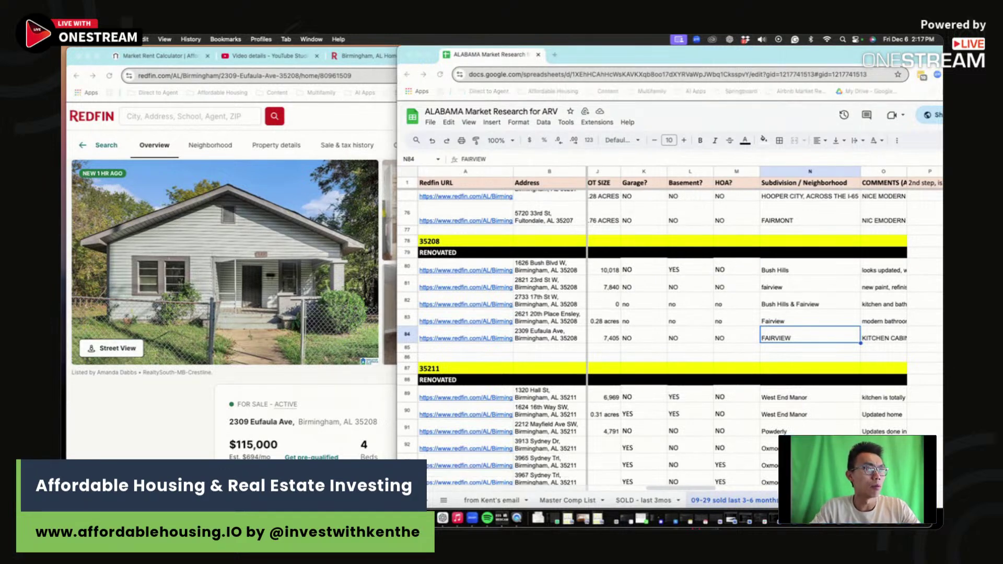
pyautogui.press('super+Tab')
# Step: Enter 115,000 as the Asking Price in B4
pyautogui.click(589, 204)
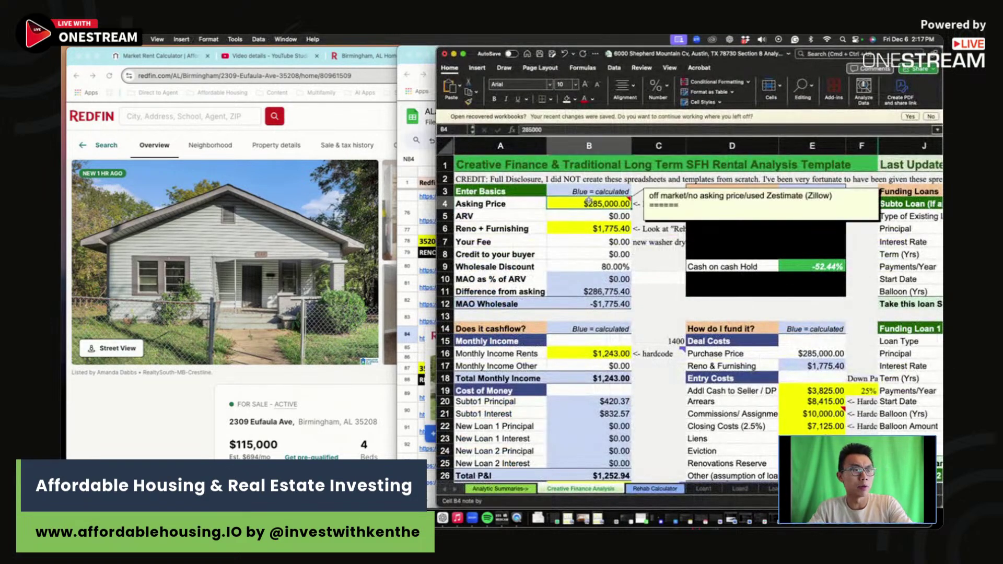
pyautogui.write('115,000')
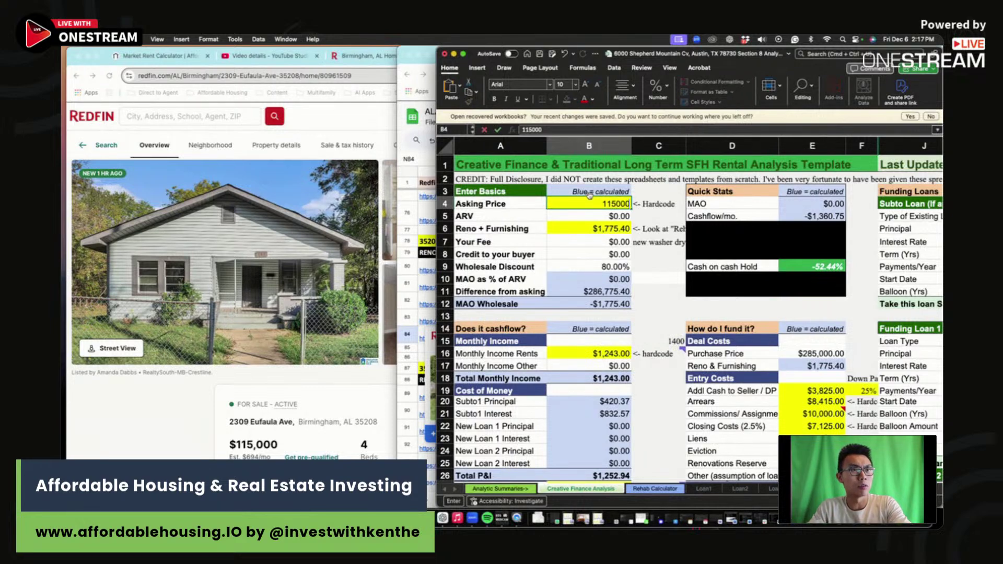
pyautogui.press('Return')
pyautogui.click(598, 198)
# Step: Inspect where Reno + Furnishing comes from and open the Rehab Calculator sheet
pyautogui.click(594, 228)
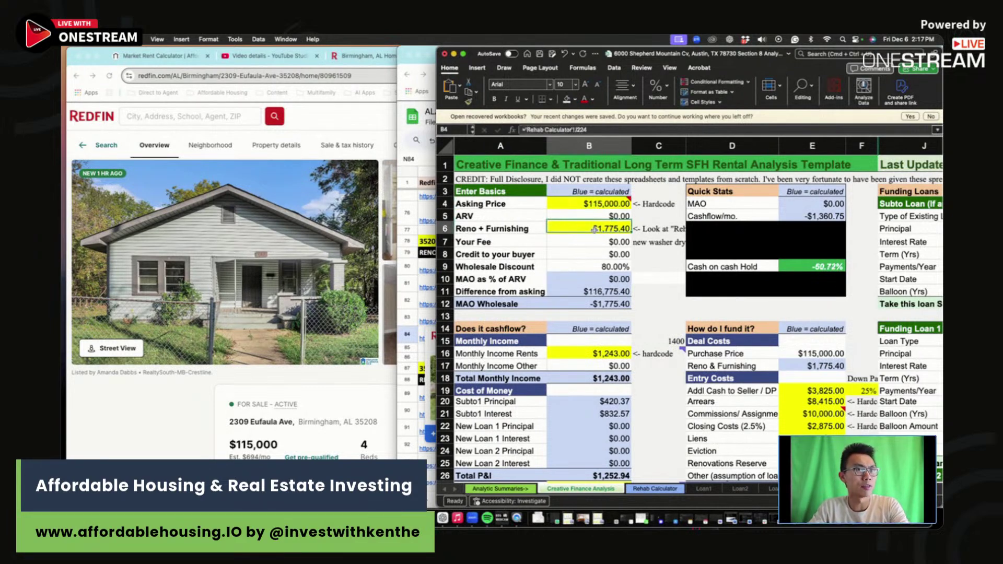
pyautogui.click(595, 204)
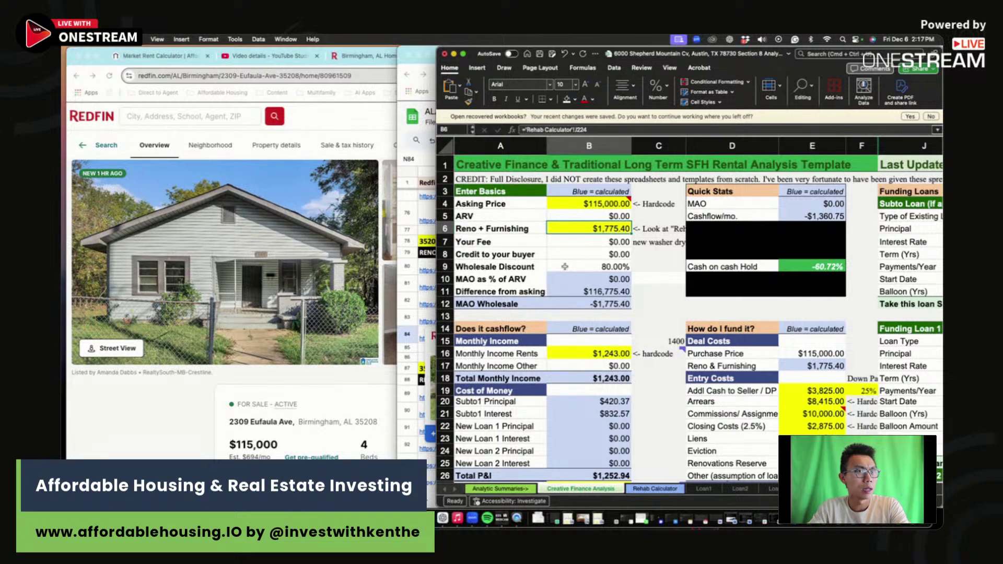
pyautogui.click(654, 489)
pyautogui.click(362, 406)
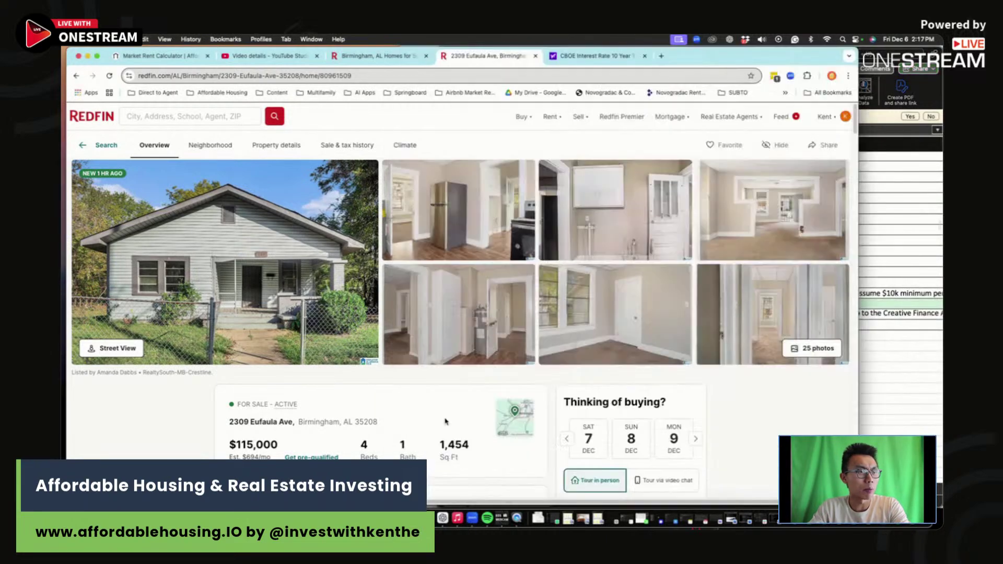
pyautogui.click(910, 376)
# Step: Set toilet replacements in G132 to 0 and bathroom remodels in G123 to 1
pyautogui.scroll(20, 655, 264)
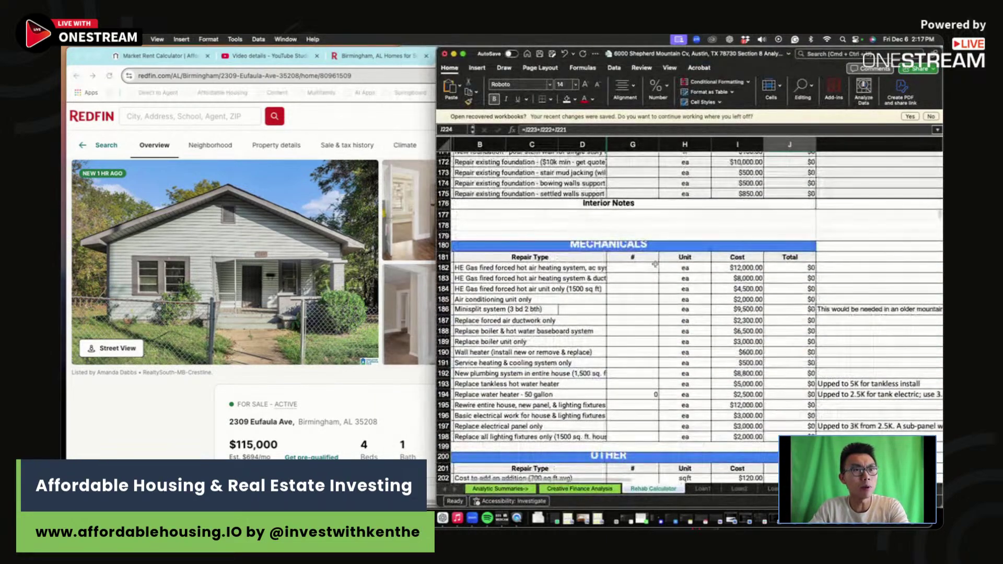
pyautogui.scroll(3, 655, 264)
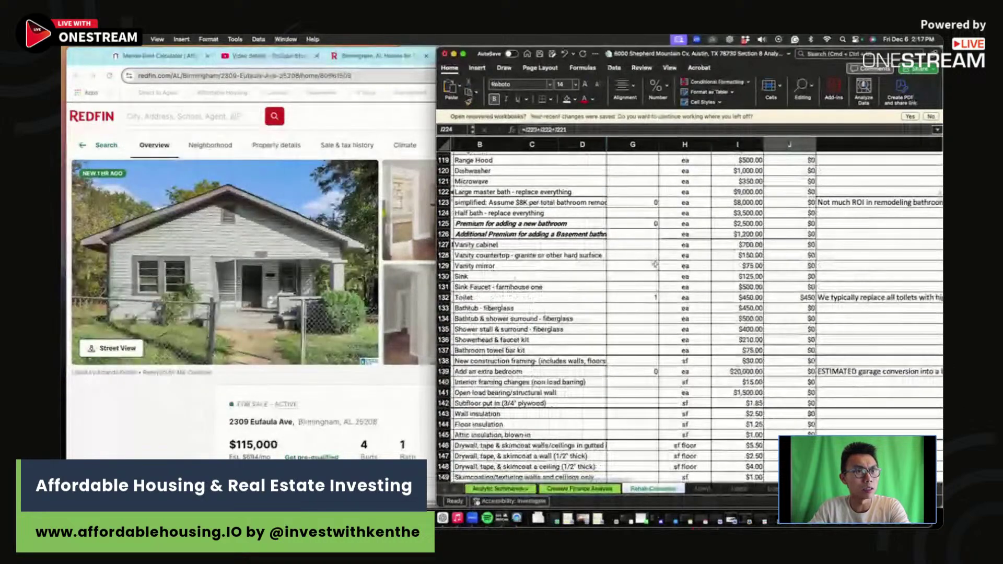
pyautogui.click(647, 298)
pyautogui.write('0')
pyautogui.press('Return')
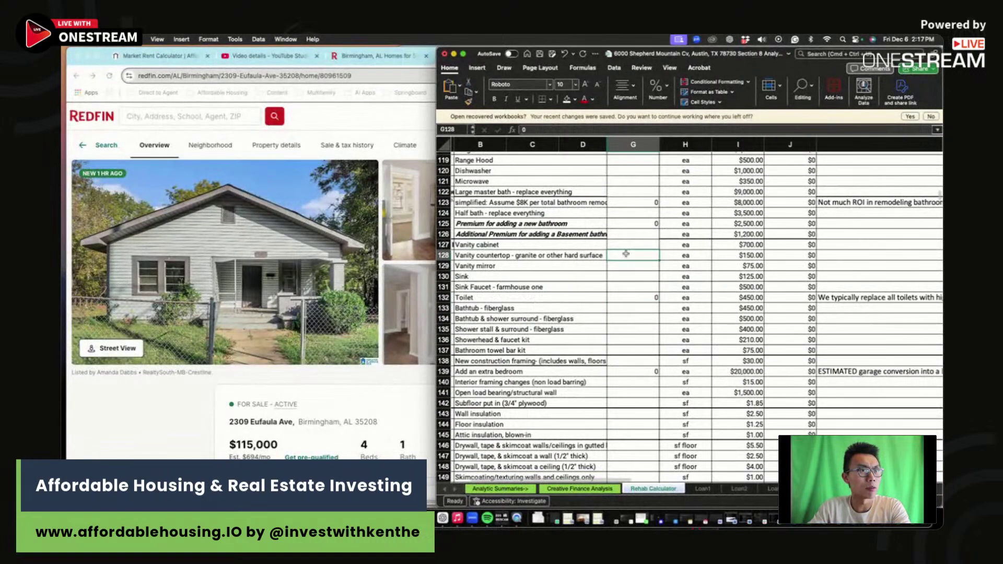
pyautogui.click(642, 193)
pyautogui.click(645, 202)
pyautogui.write('1')
pyautogui.press('Return')
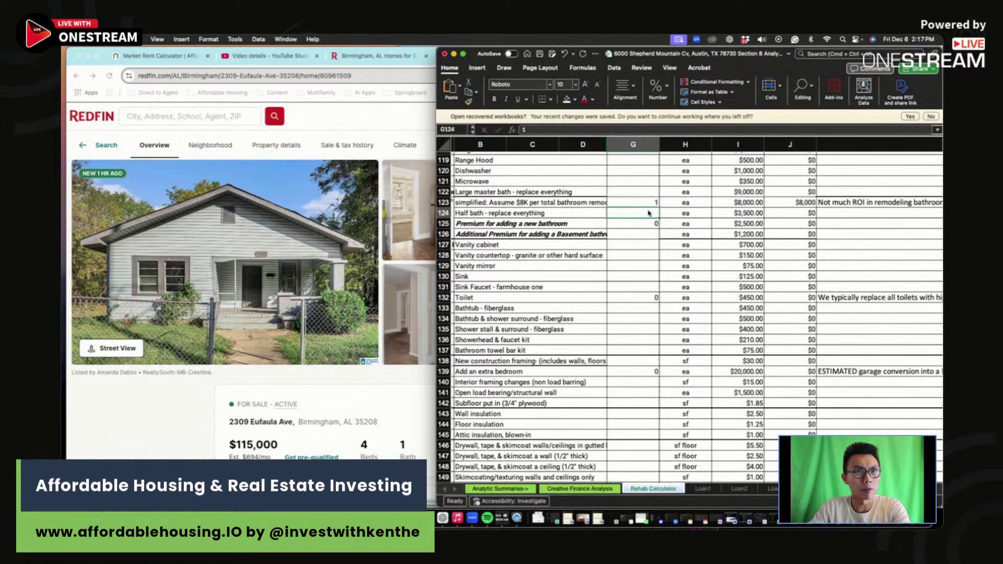
# Step: Budget one low end kitchen with cabinet refinishing by setting its quantity to 1
pyautogui.scroll(10, 648, 210)
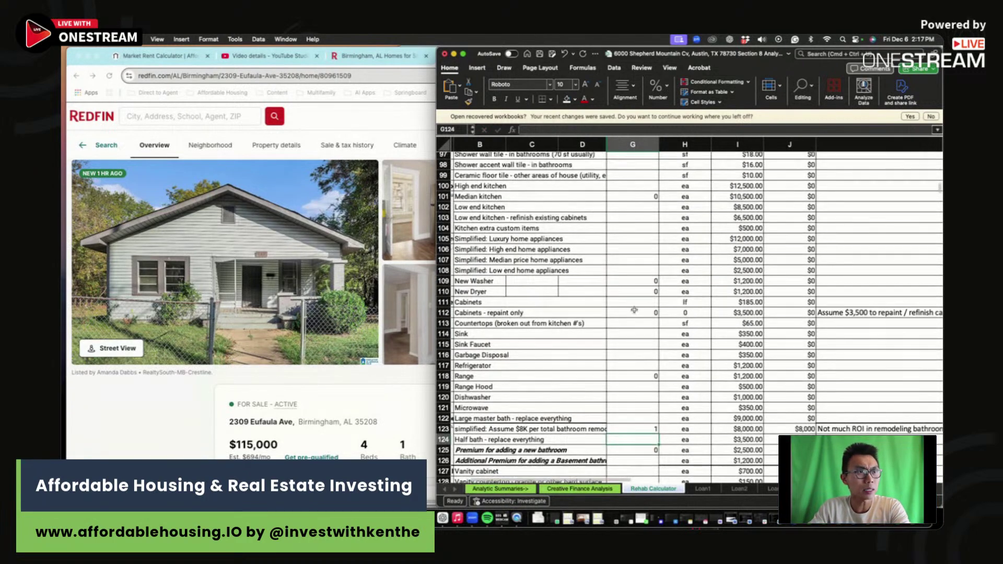
pyautogui.click(640, 276)
pyautogui.click(638, 230)
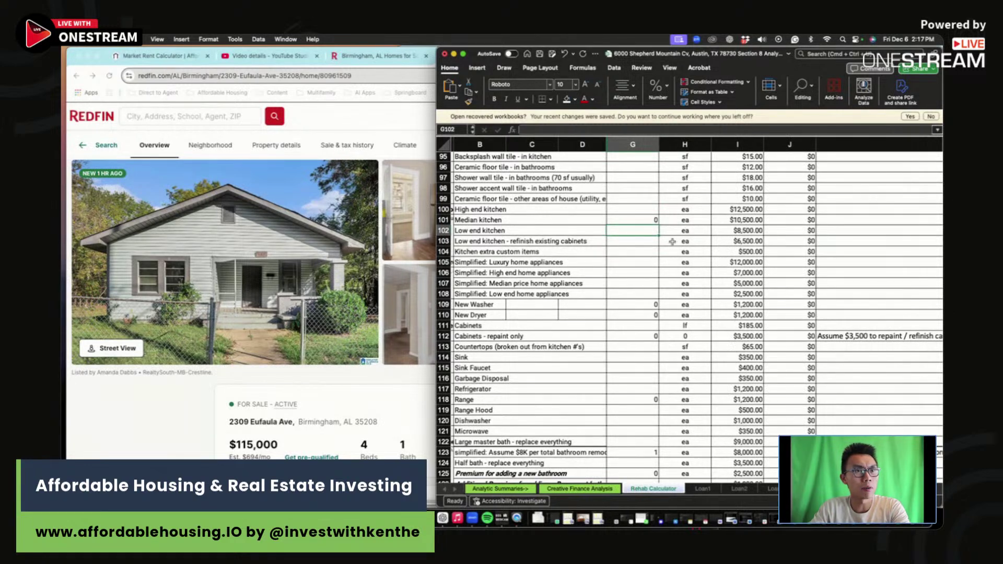
pyautogui.write('1')
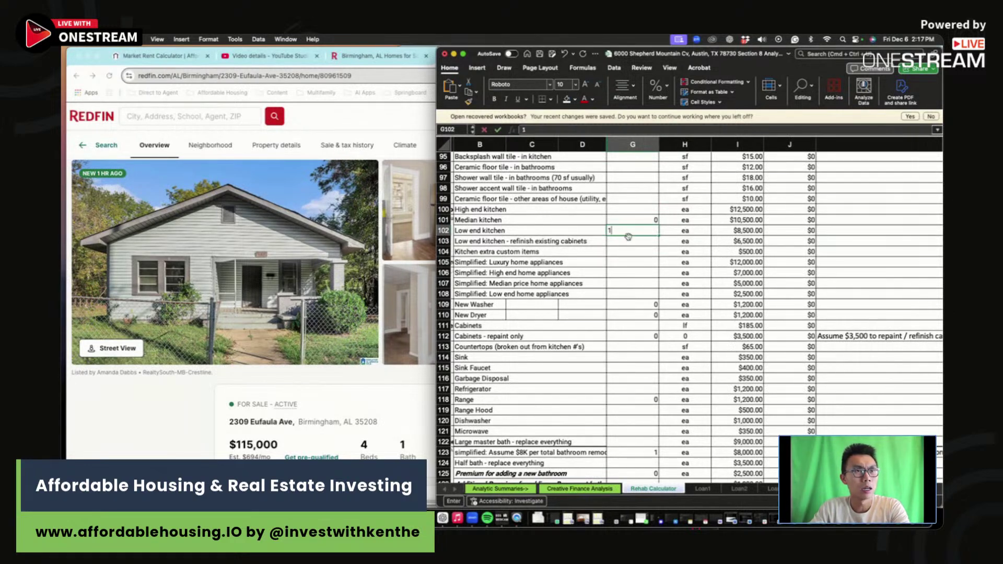
pyautogui.press('Return')
# Step: Enter 1,454 sq ft for interior painting and luxury vinyl plank flooring
pyautogui.scroll(3, 628, 239)
pyautogui.scroll(1, 629, 239)
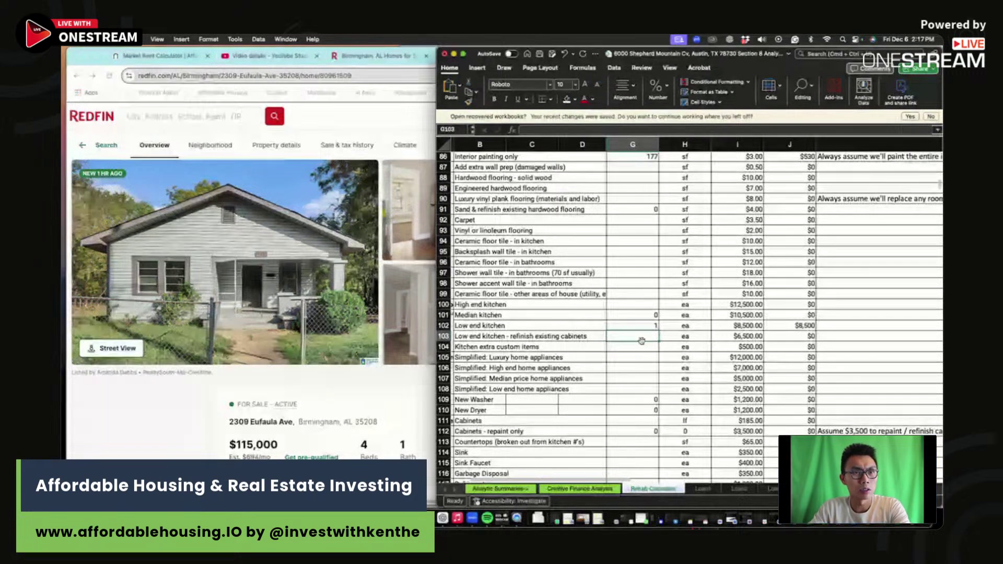
pyautogui.scroll(5, 601, 293)
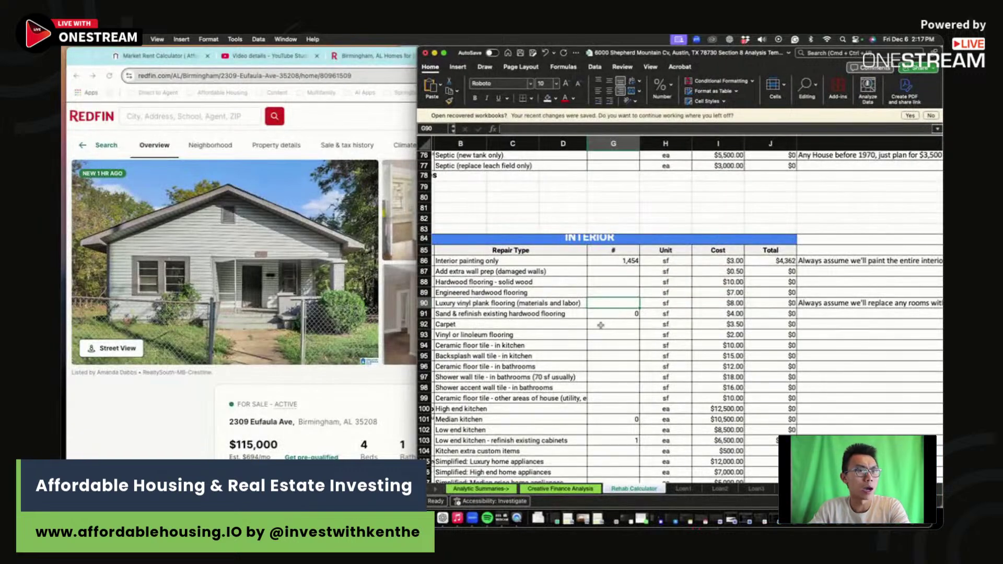
pyautogui.write('1454')
pyautogui.press('Return')
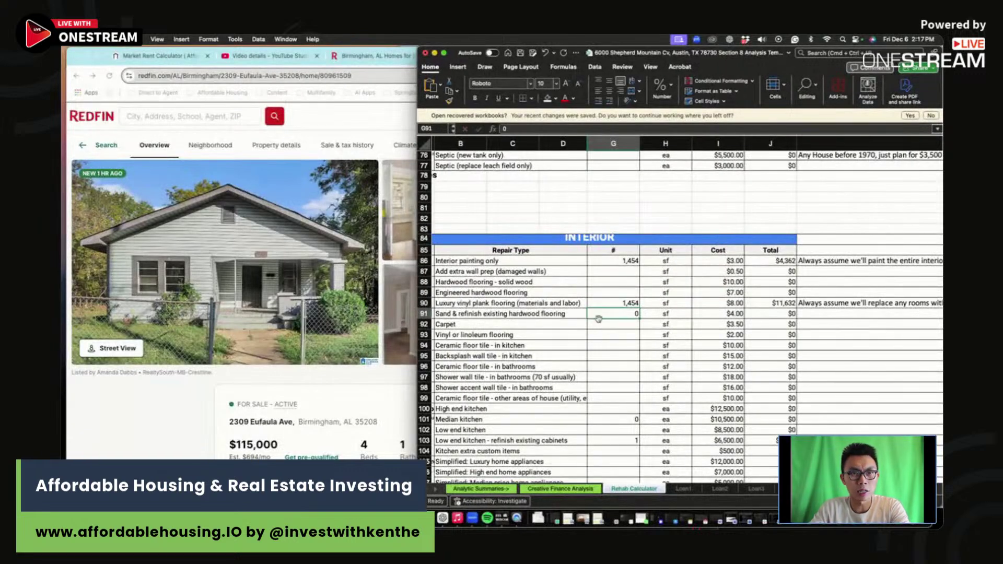
pyautogui.scroll(3, 598, 319)
pyautogui.scroll(10, 598, 319)
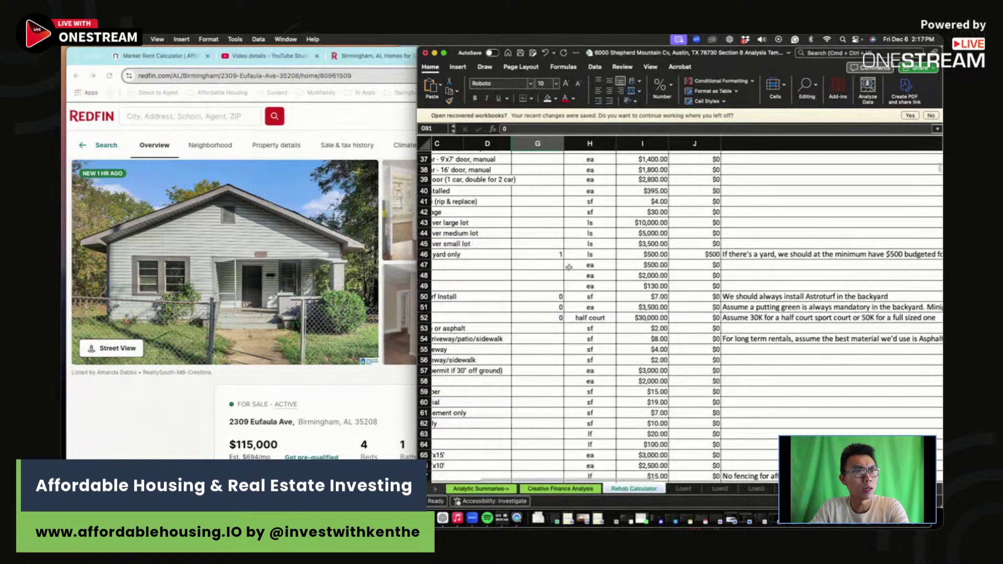
# Step: Add one $1,500 hard roof patch by setting G6 to 1
pyautogui.moveTo(663, 254); pyautogui.dragTo(397, 256)
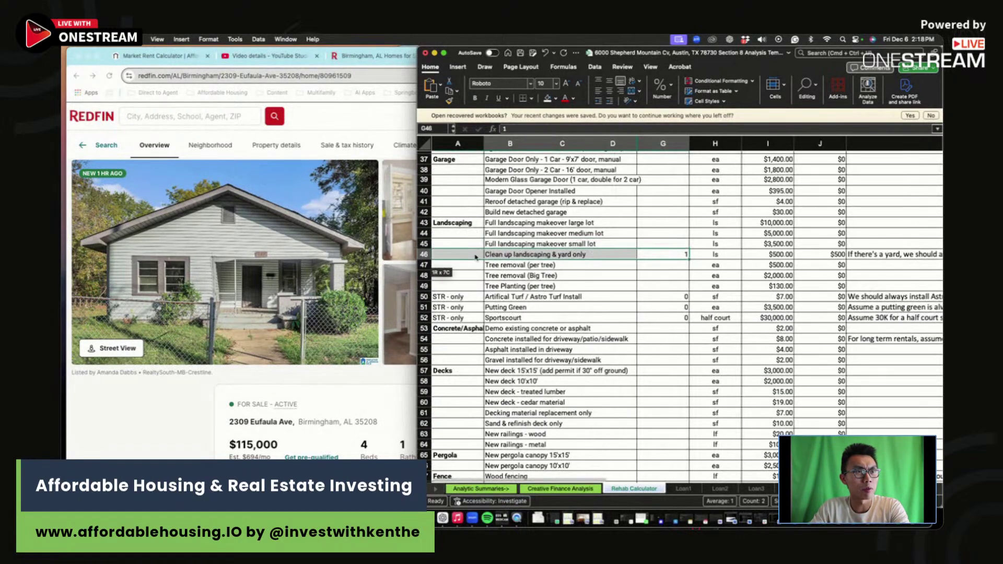
pyautogui.scroll(12, 687, 203)
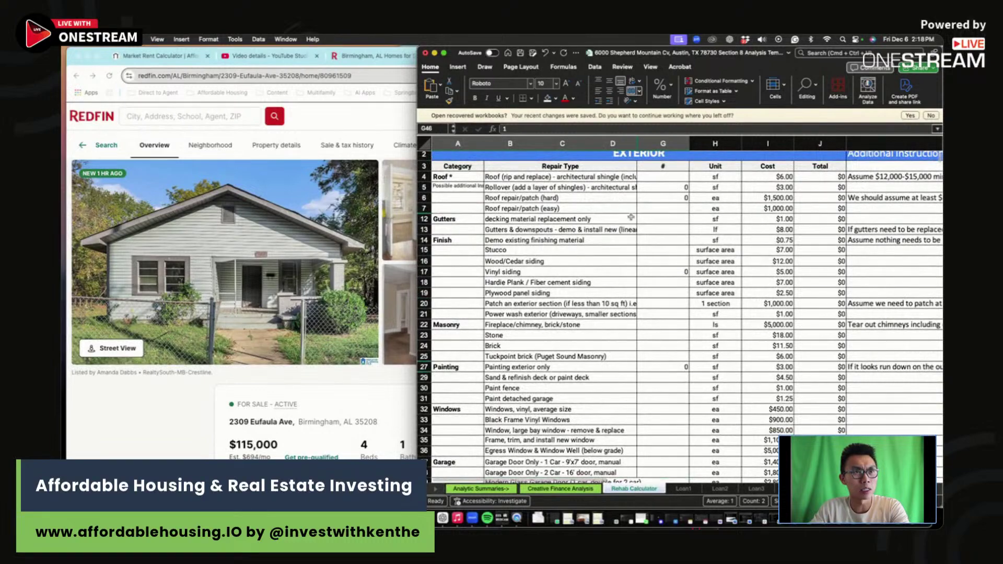
pyautogui.click(671, 199)
pyautogui.write('1')
pyautogui.press('Return')
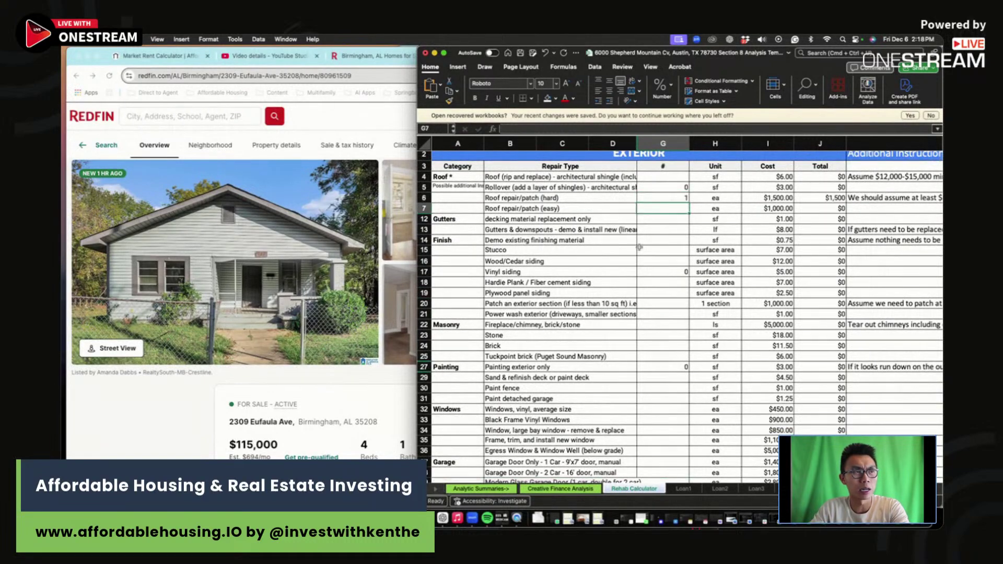
# Step: Check the $38,993 Total Repairs in J224, then return to Creative Finance Analysis
pyautogui.hscroll(3, 611, 264)
pyautogui.scroll(-5, 611, 264)
pyautogui.scroll(-15, 610, 264)
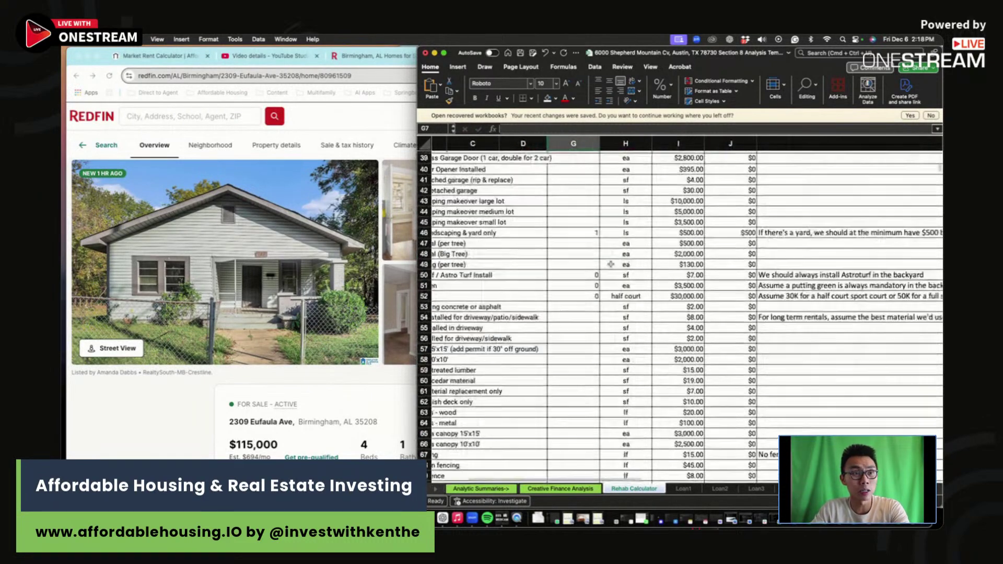
pyautogui.scroll(-12, 611, 264)
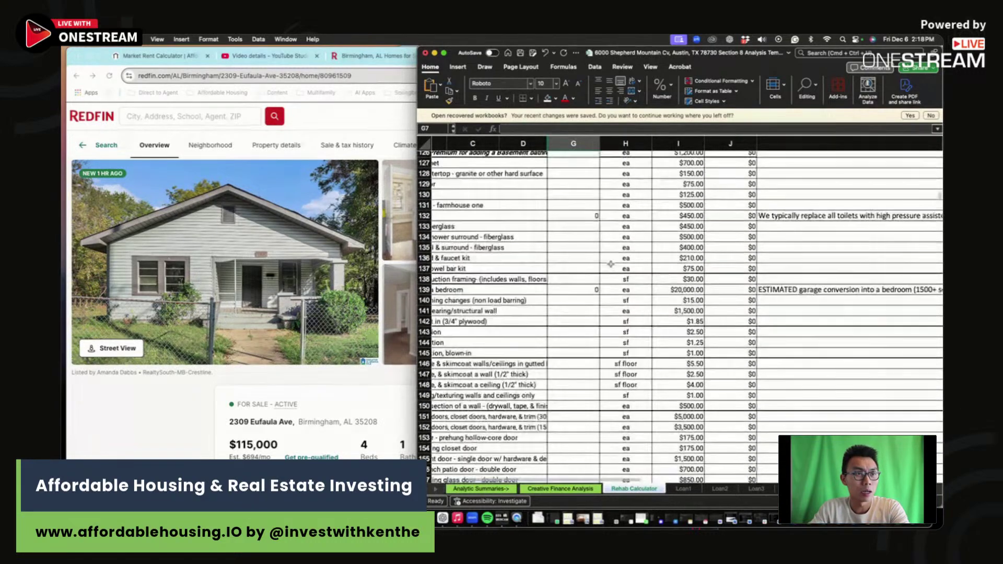
pyautogui.scroll(-8, 610, 264)
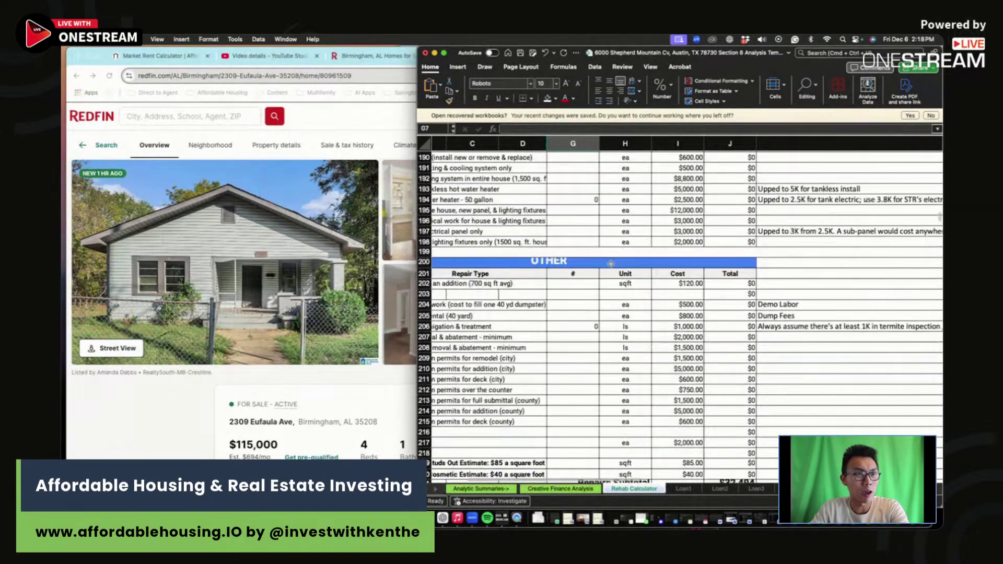
pyautogui.click(737, 367)
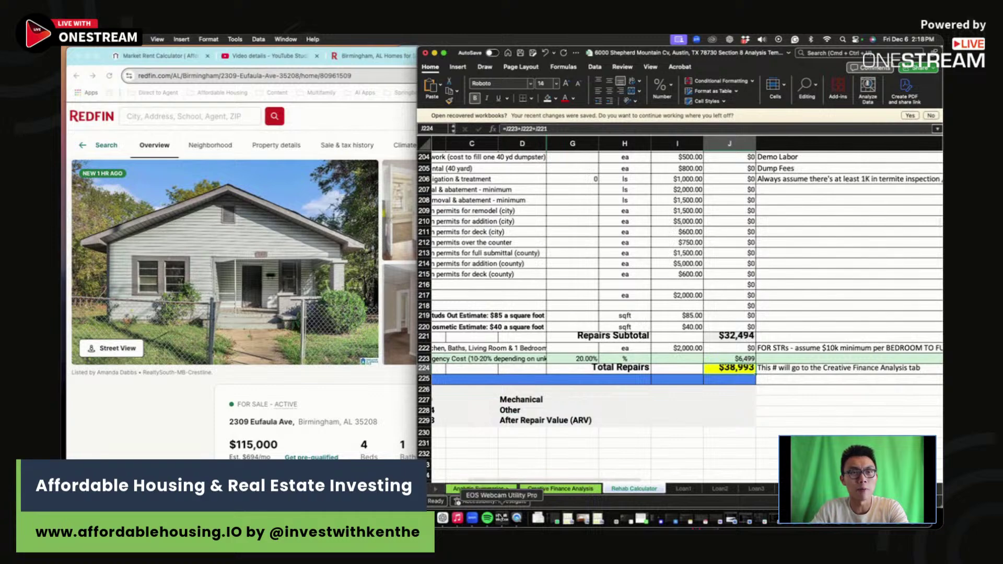
pyautogui.click(564, 489)
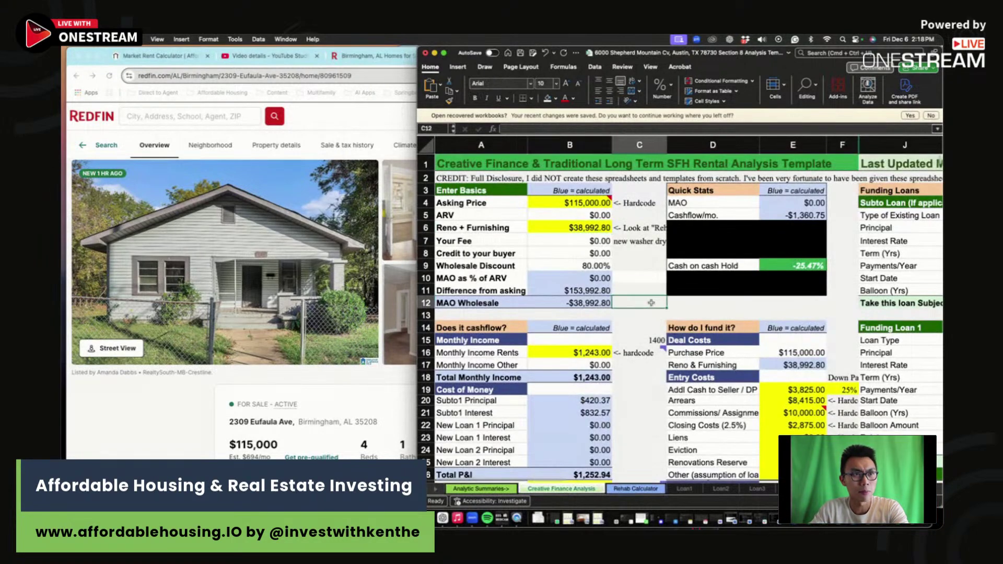
# Step: Get an AffordableHousing.com Market Rent Estimator estimate for the 4-bed address
pyautogui.click(228, 430)
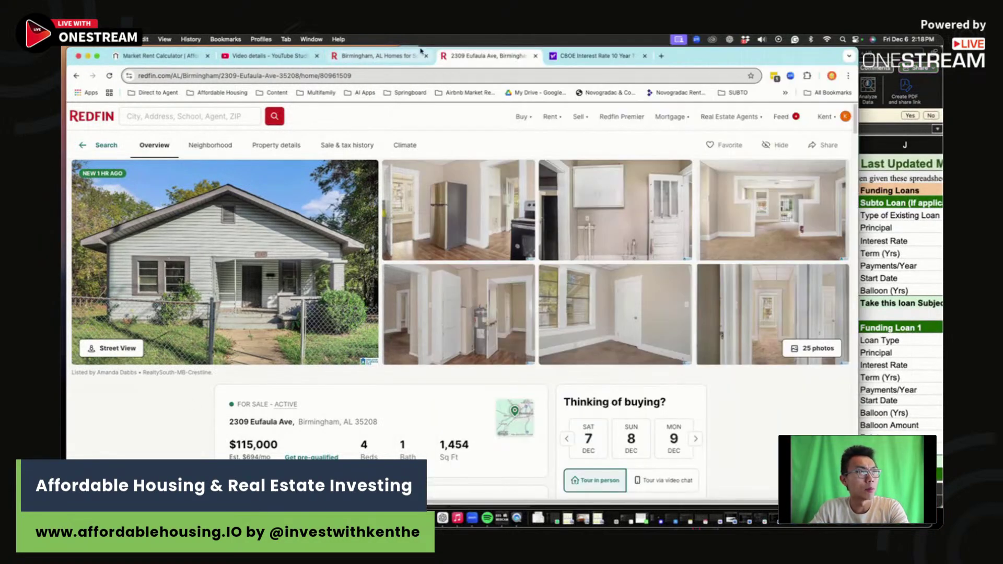
pyautogui.click(164, 56)
pyautogui.click(254, 164)
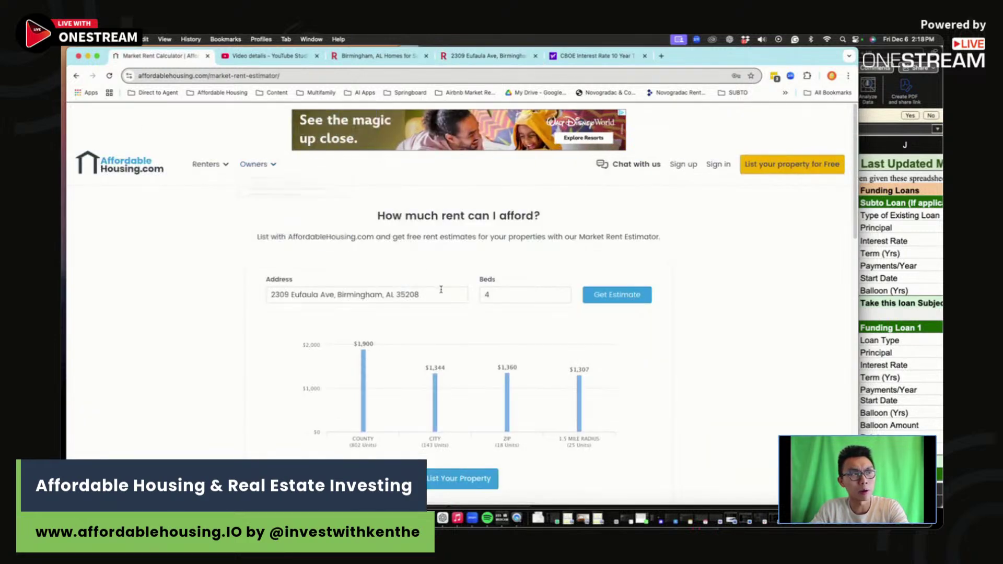
pyautogui.click(638, 297)
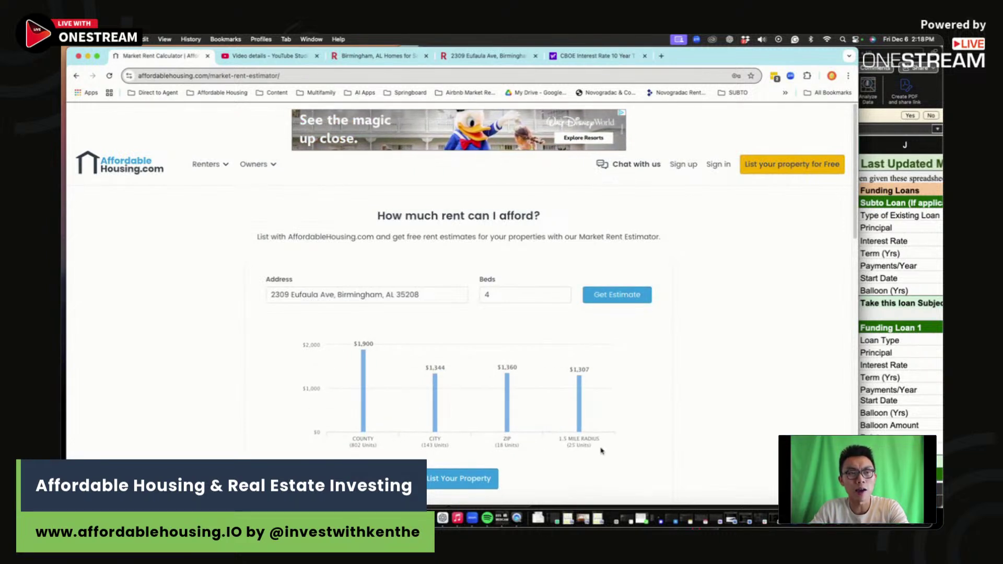
# Step: Set Monthly Income Rents in B16 to 1307, then go back to the Redfin listing
pyautogui.click(905, 332)
pyautogui.click(600, 353)
pyautogui.write('13')
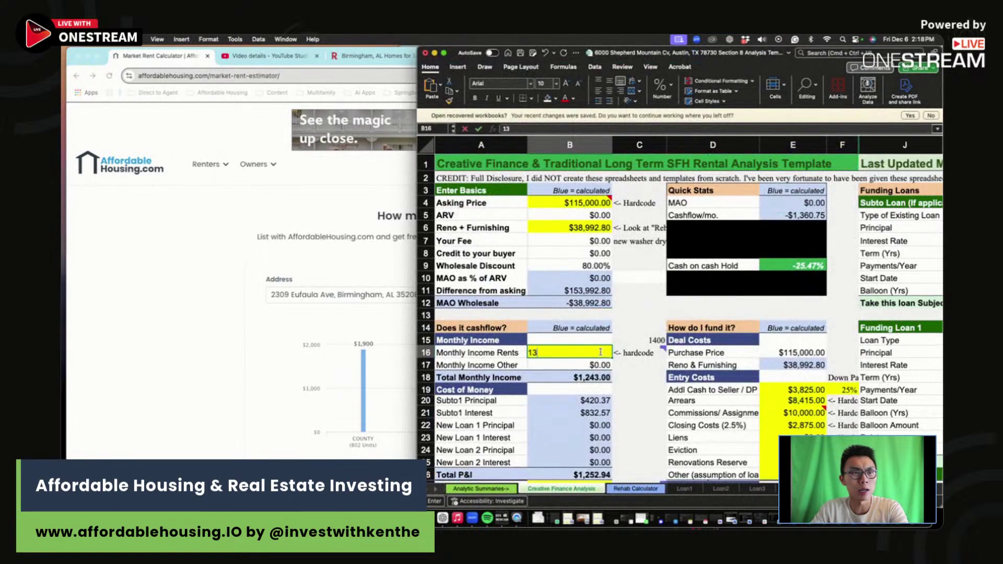
pyautogui.write('07')
pyautogui.press('Return')
pyautogui.scroll(-3, 601, 353)
pyautogui.click(143, 293)
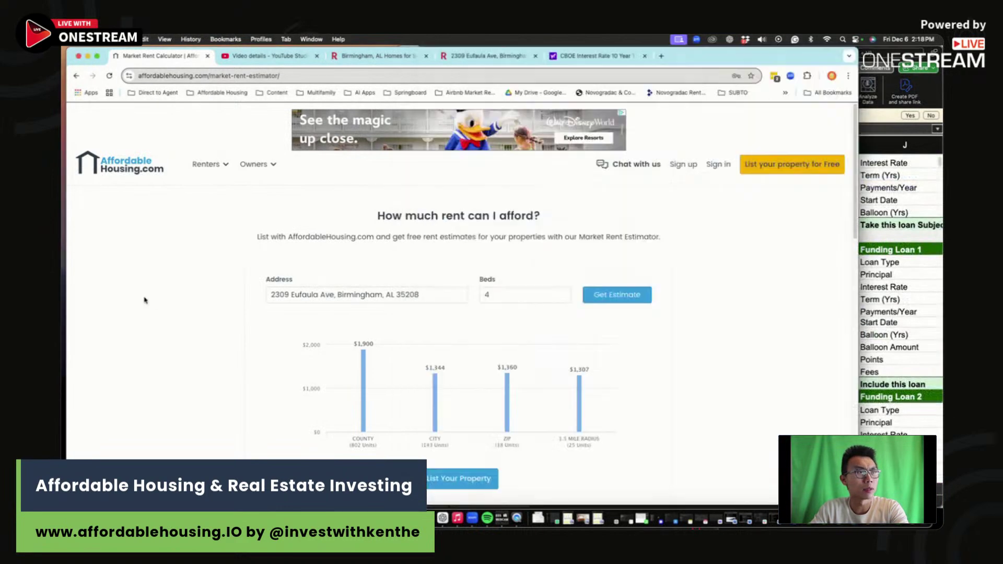
pyautogui.click(486, 56)
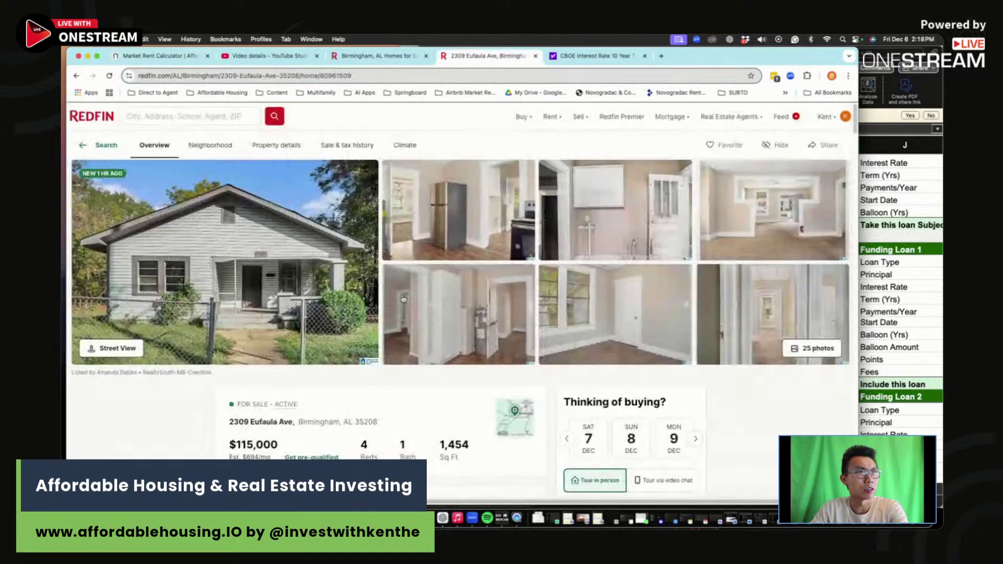
# Step: Find the $14 monthly property tax in Redfin's payment calculator, then select B28 in Excel
pyautogui.scroll(-10, 401, 301)
pyautogui.scroll(-6, 402, 300)
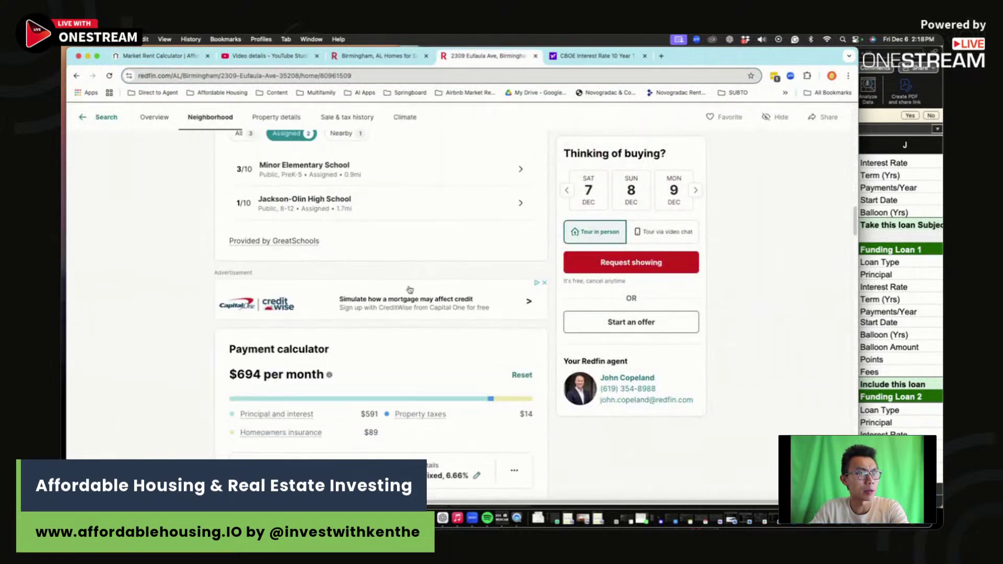
pyautogui.doubleClick(528, 260)
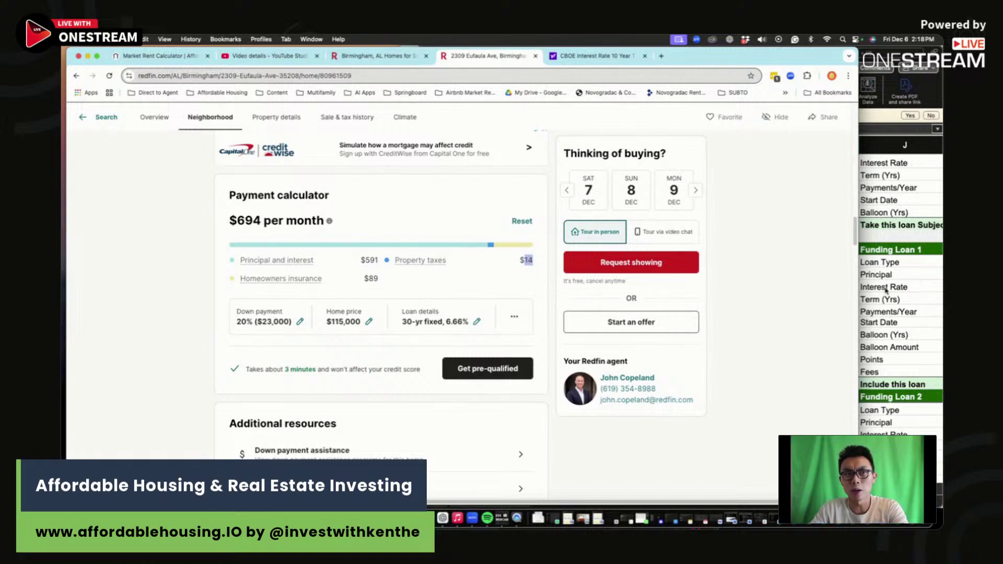
pyautogui.click(886, 291)
pyautogui.click(589, 409)
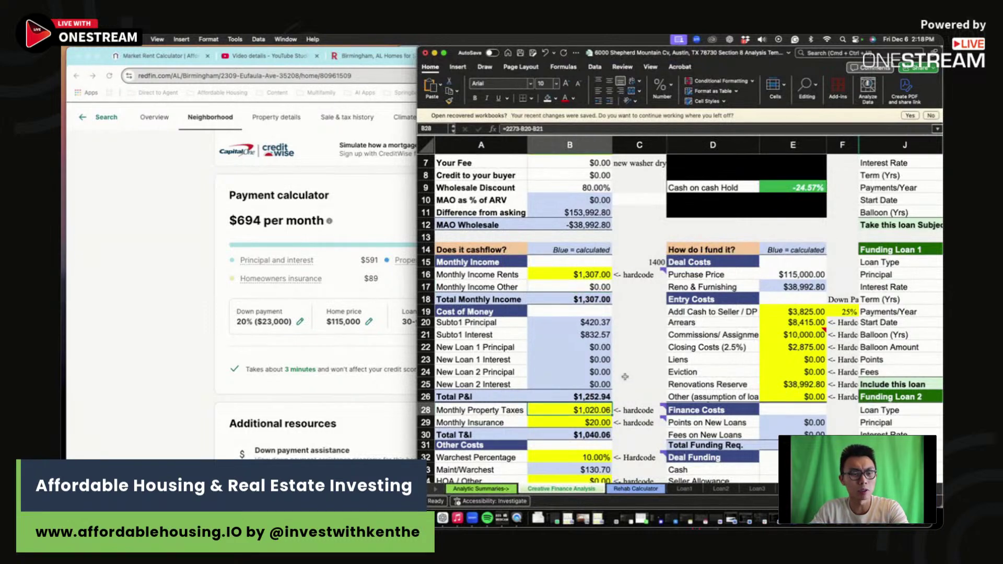
# Step: Set monthly property taxes to =1000/12 ($83.33) and insurance to =89*1.2 ($106.80)
pyautogui.write('=')
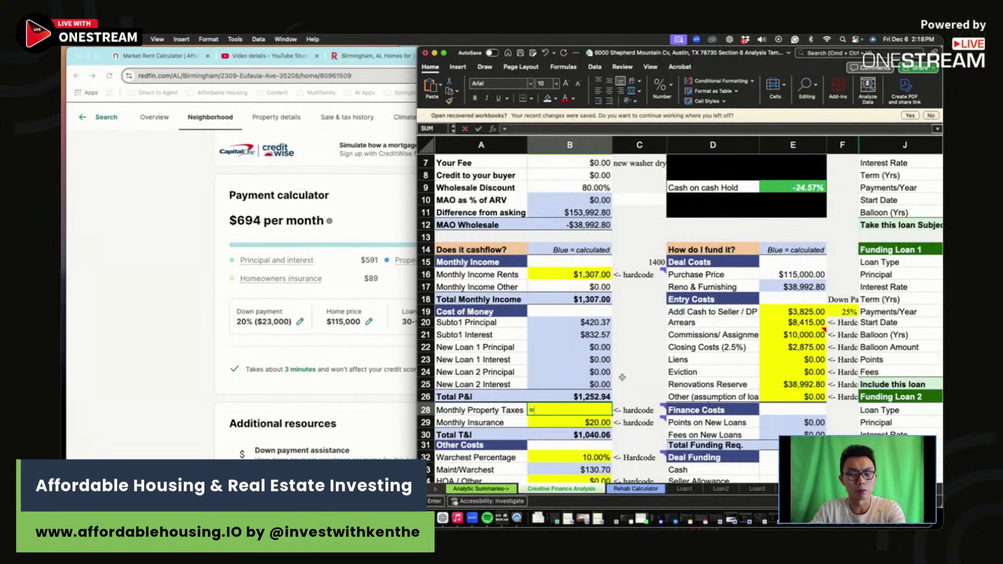
pyautogui.write('1000/12')
pyautogui.press('Return')
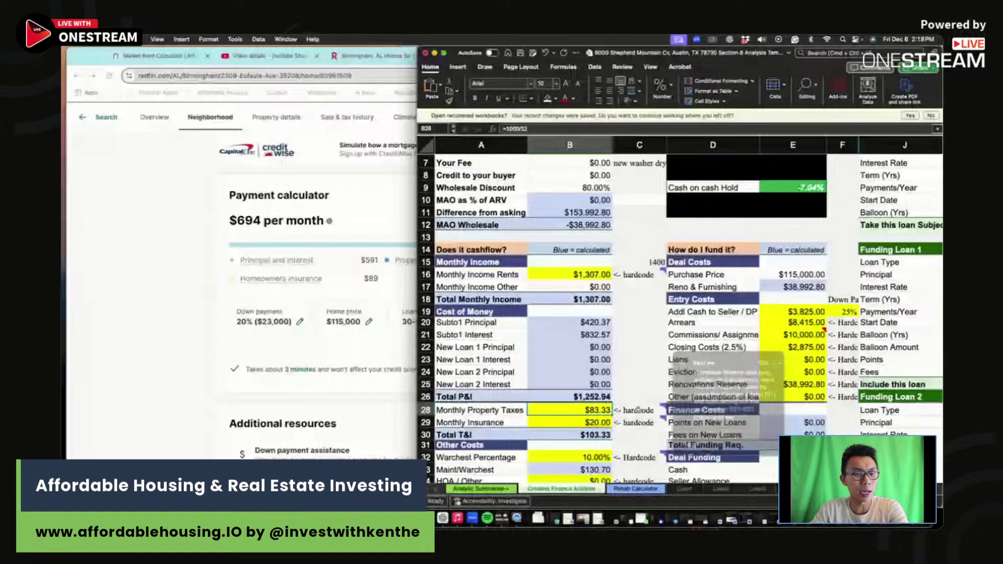
pyautogui.click(589, 422)
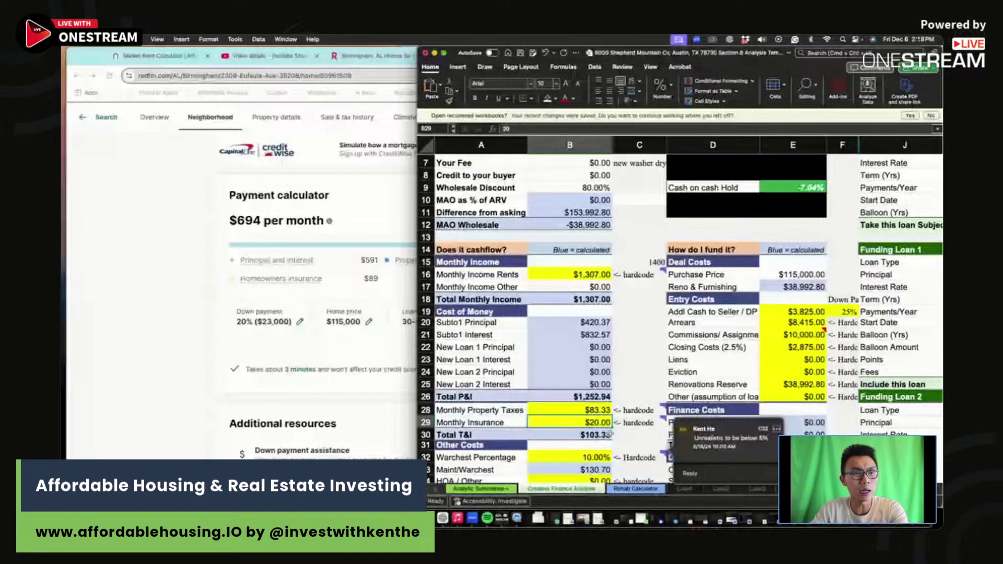
pyautogui.write('=8')
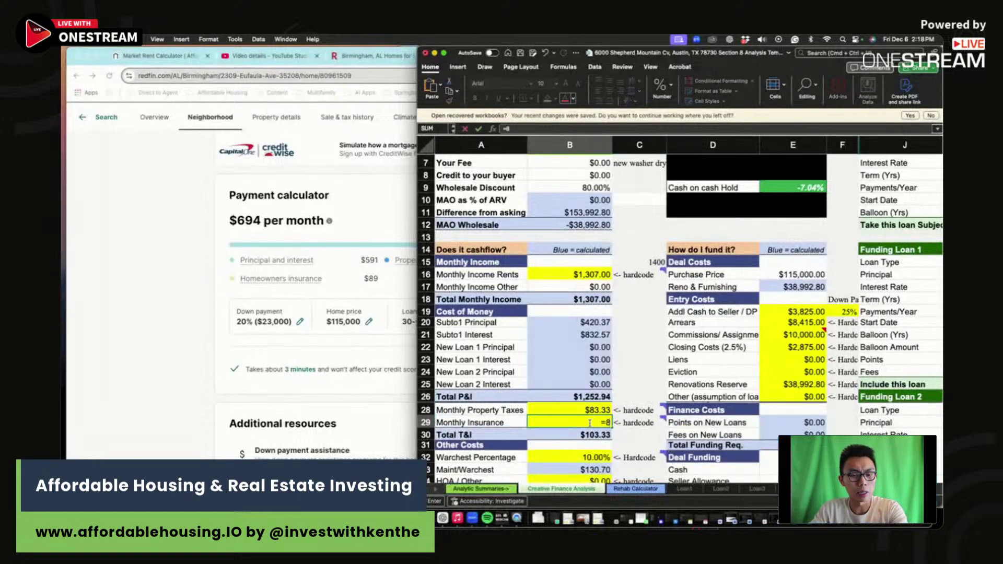
pyautogui.write('9*1.2')
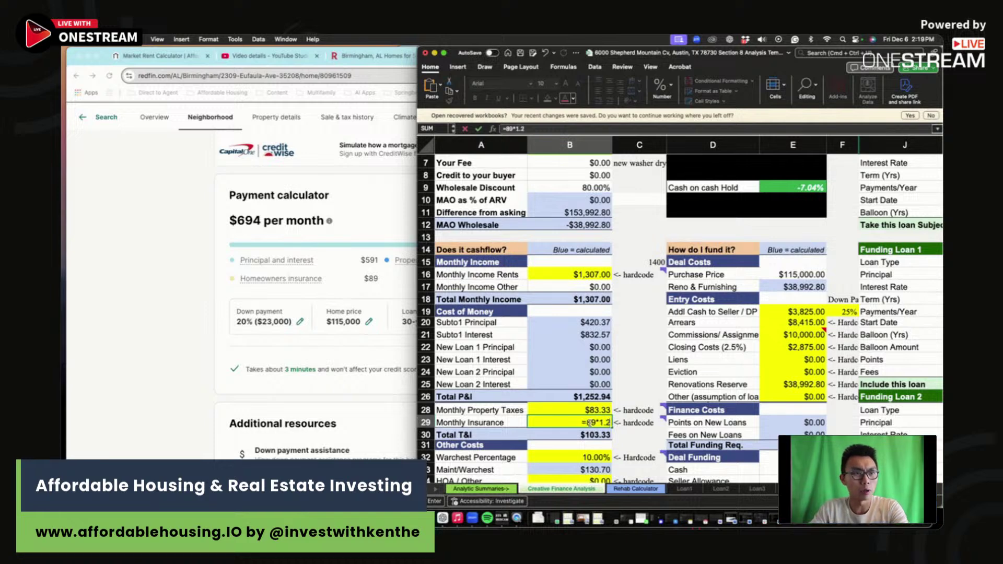
pyautogui.press('Return')
pyautogui.press('Up')
# Step: Review the warchest percentage and maintenance figures below Total T&I
pyautogui.moveTo(649, 423)
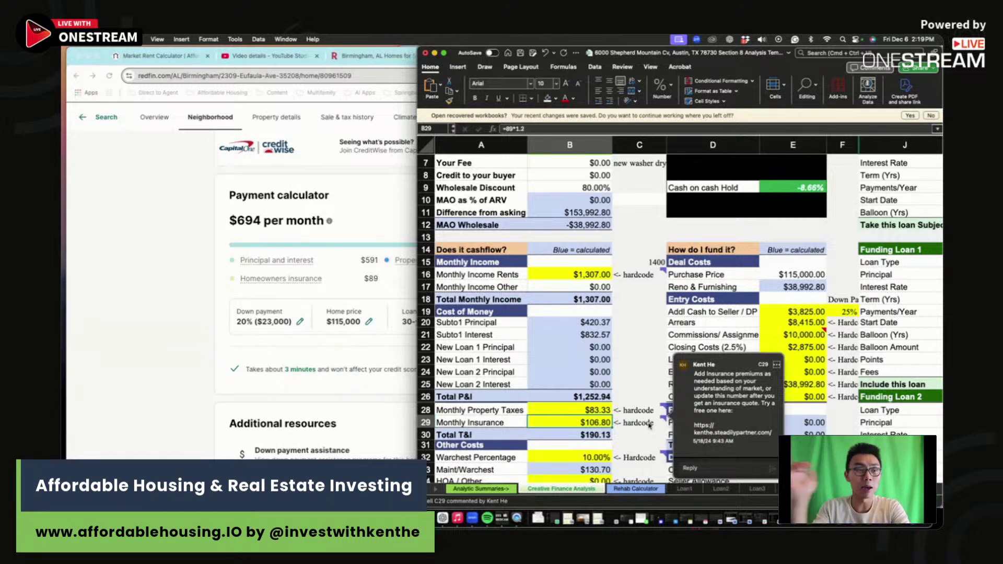
pyautogui.scroll(-2, 649, 425)
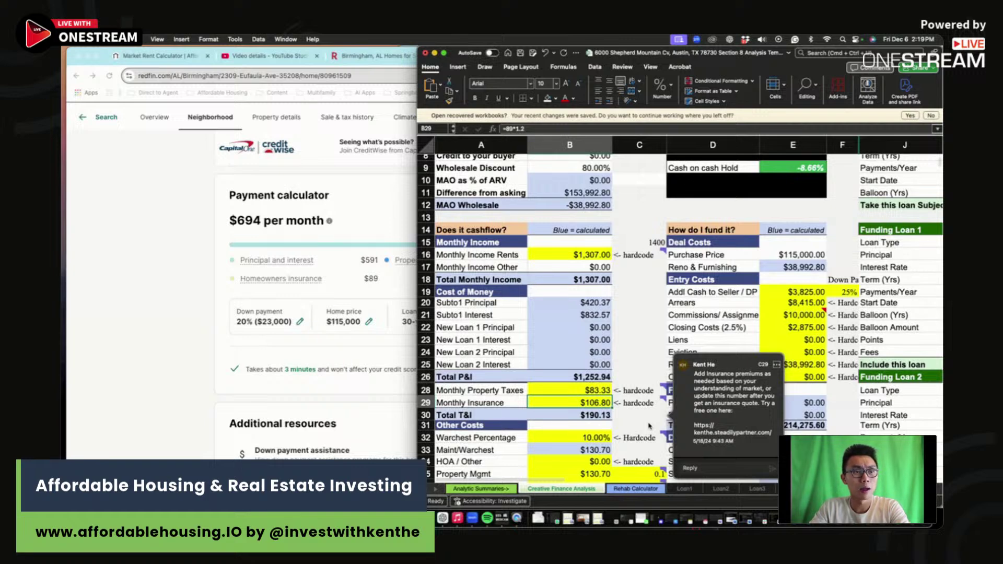
pyautogui.scroll(-2, 622, 408)
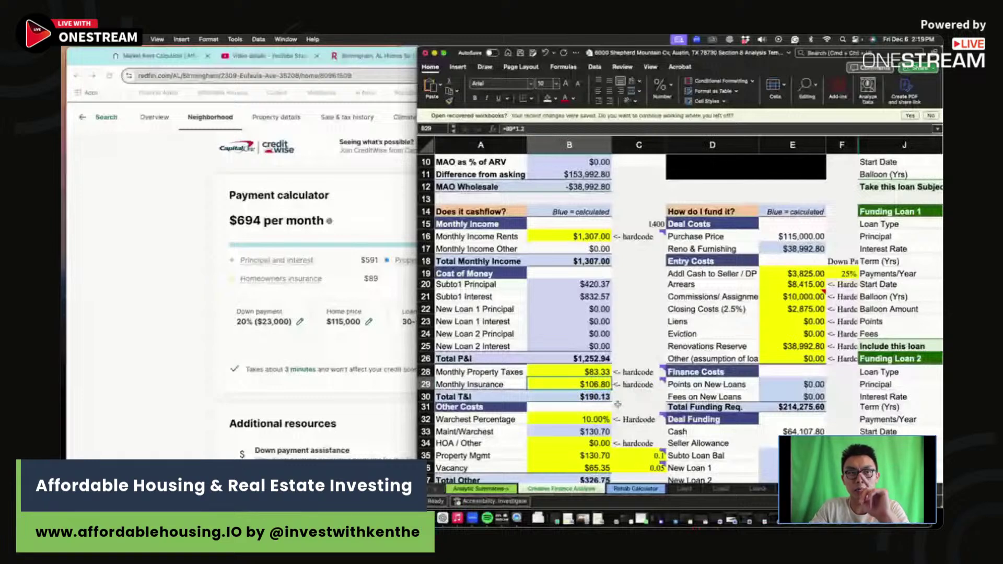
pyautogui.moveTo(580, 419); pyautogui.dragTo(578, 427)
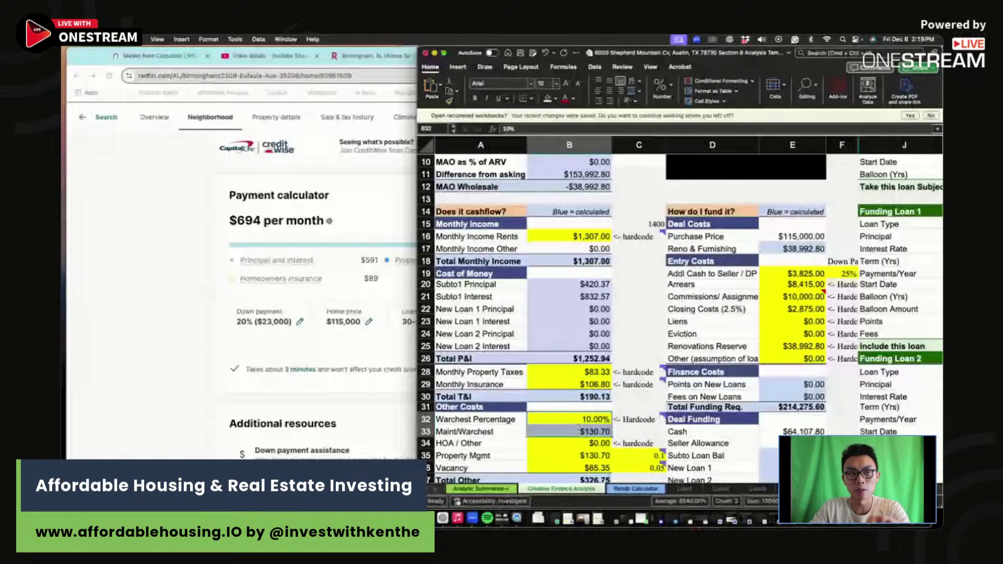
pyautogui.click(579, 430)
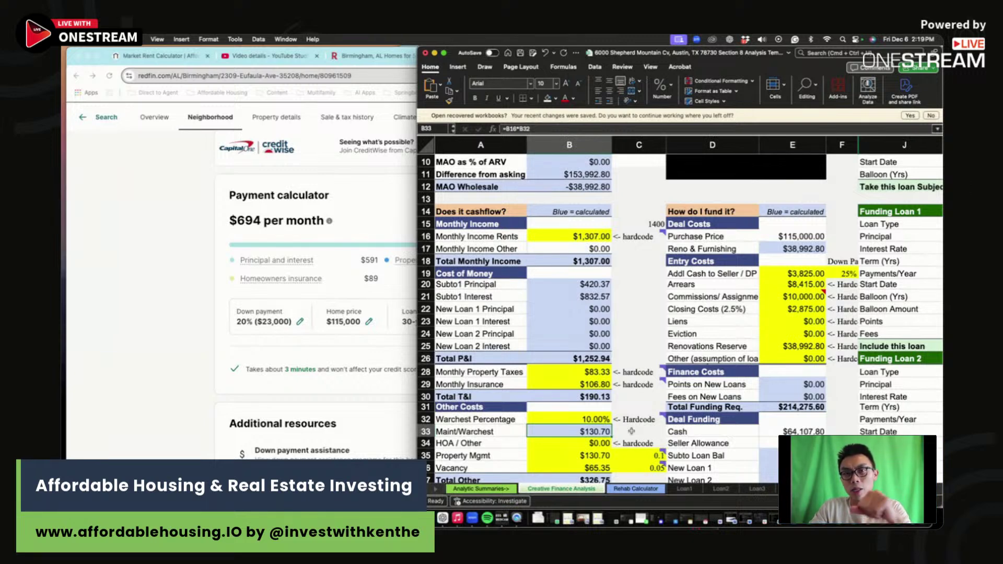
pyautogui.scroll(-1, 619, 437)
pyautogui.click(639, 462)
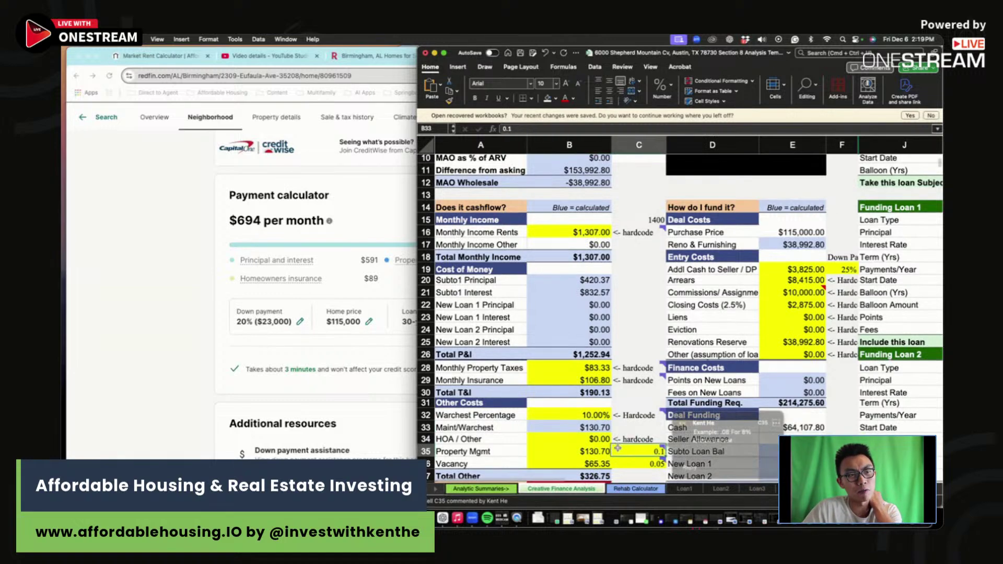
pyautogui.moveTo(638, 462); pyautogui.dragTo(601, 462)
pyautogui.scroll(-5, 640, 402)
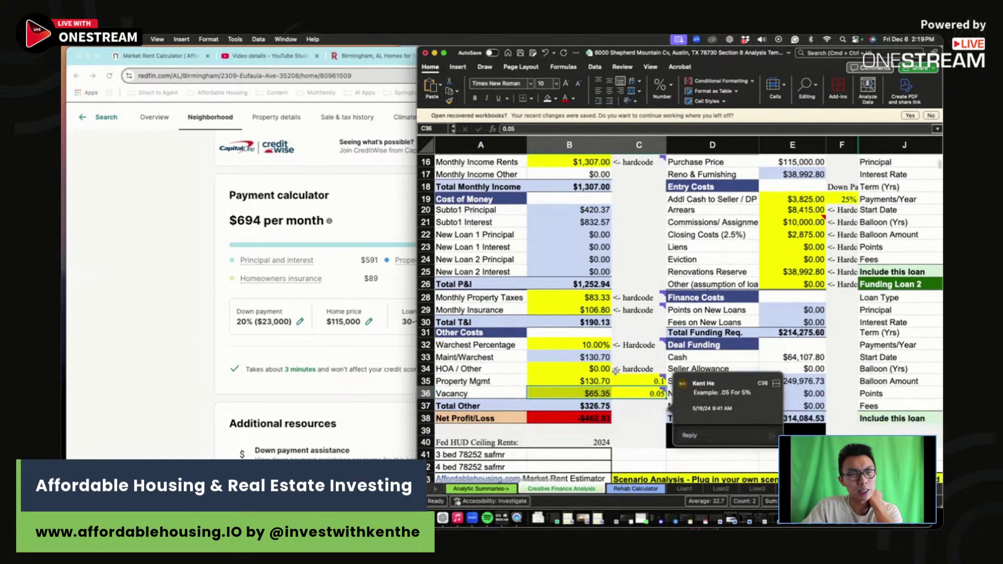
pyautogui.scroll(8, 641, 343)
pyautogui.click(841, 265)
pyautogui.scroll(3, 841, 265)
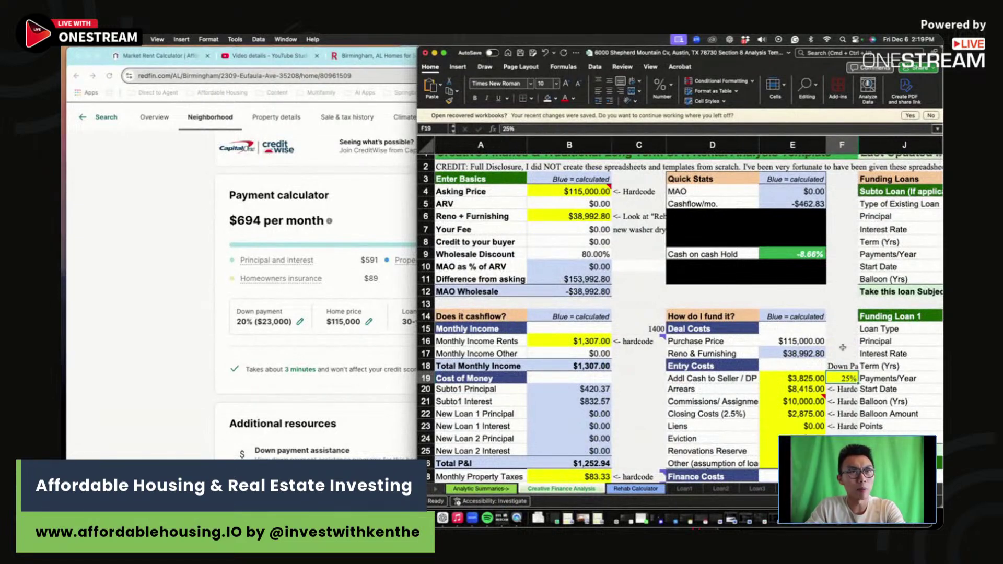
# Step: Set cash to seller in E19 to =B4*F19, giving a $28,750 down payment
pyautogui.click(792, 378)
pyautogui.write('=')
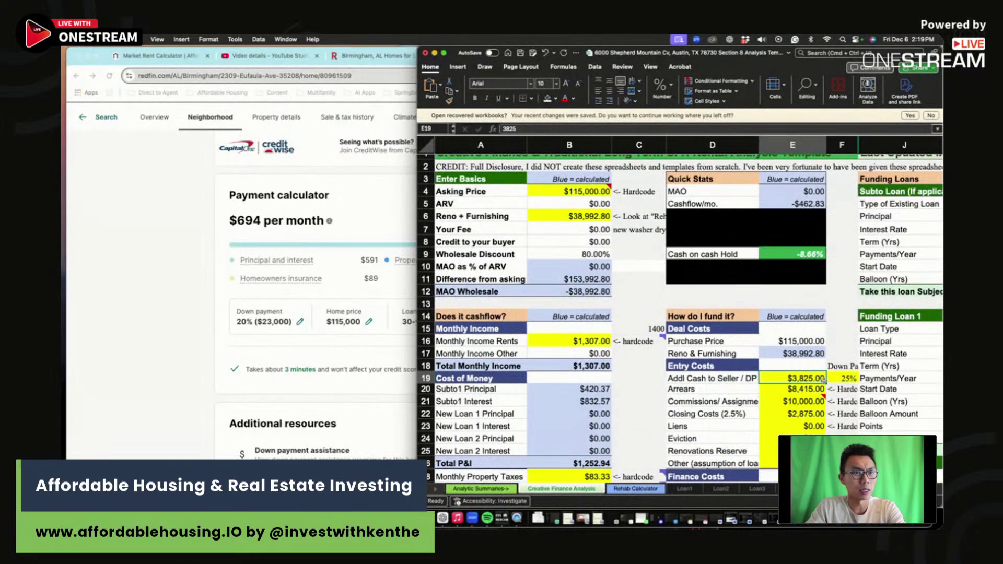
pyautogui.click(555, 191)
pyautogui.write('*')
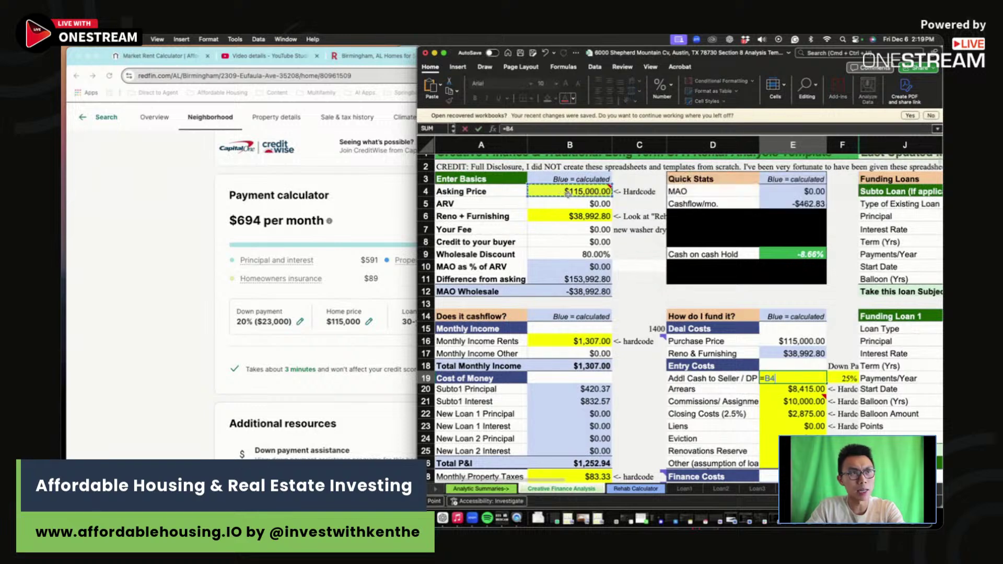
pyautogui.click(852, 380)
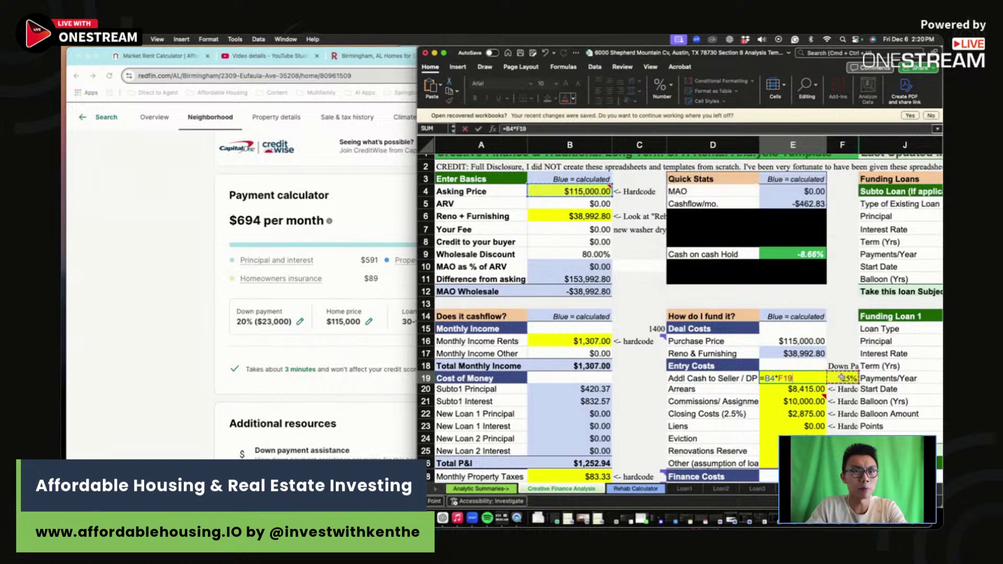
pyautogui.press('Return')
# Step: Zero out arrears and commissions and check the $2,875 closing costs in E22
pyautogui.press('BackSpace')
pyautogui.press('BackSpace')
pyautogui.press('BackSpace')
pyautogui.press('BackSpace')
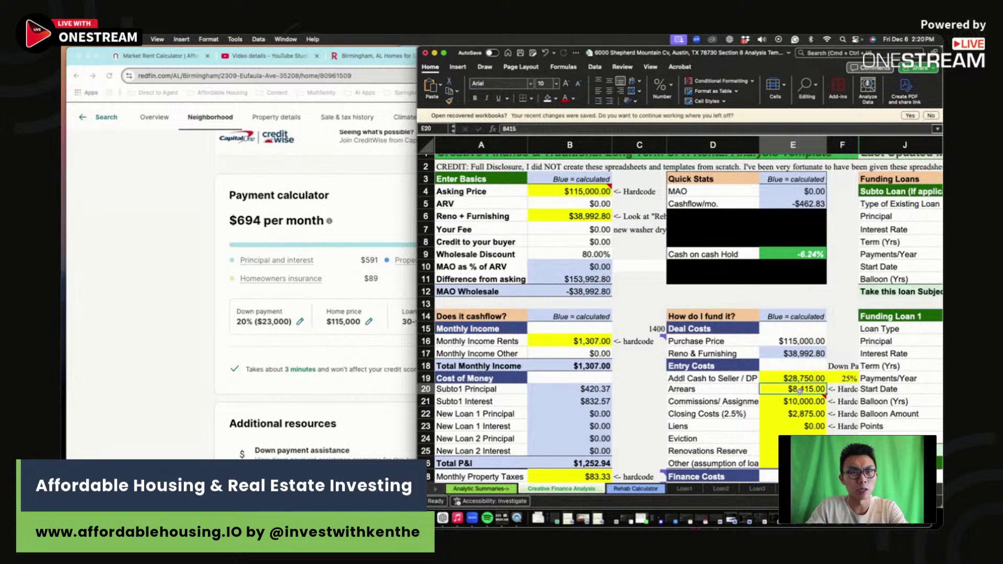
pyautogui.write('0')
pyautogui.press('Return')
pyautogui.write('0')
pyautogui.press('Return')
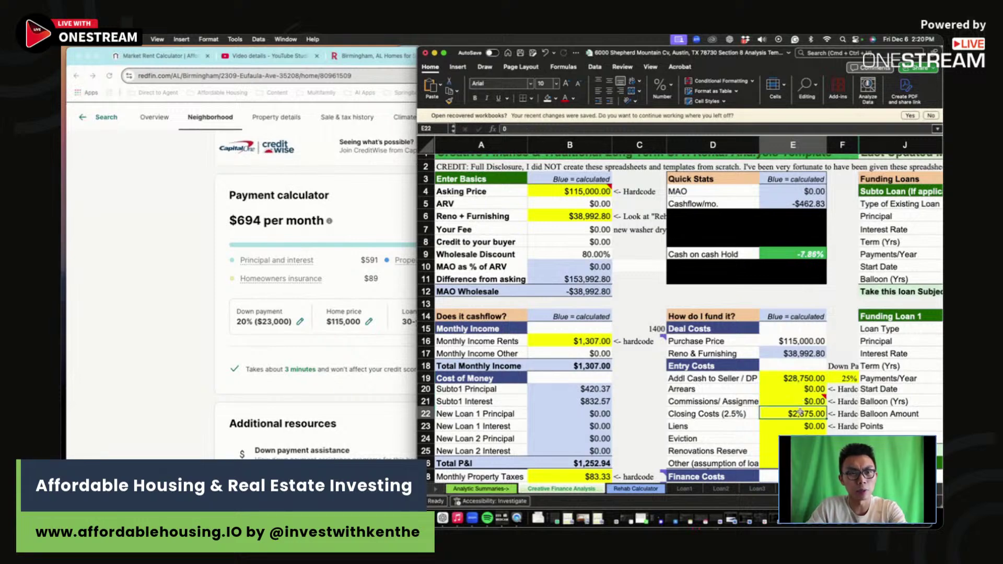
pyautogui.press('Down')
pyautogui.press('Down')
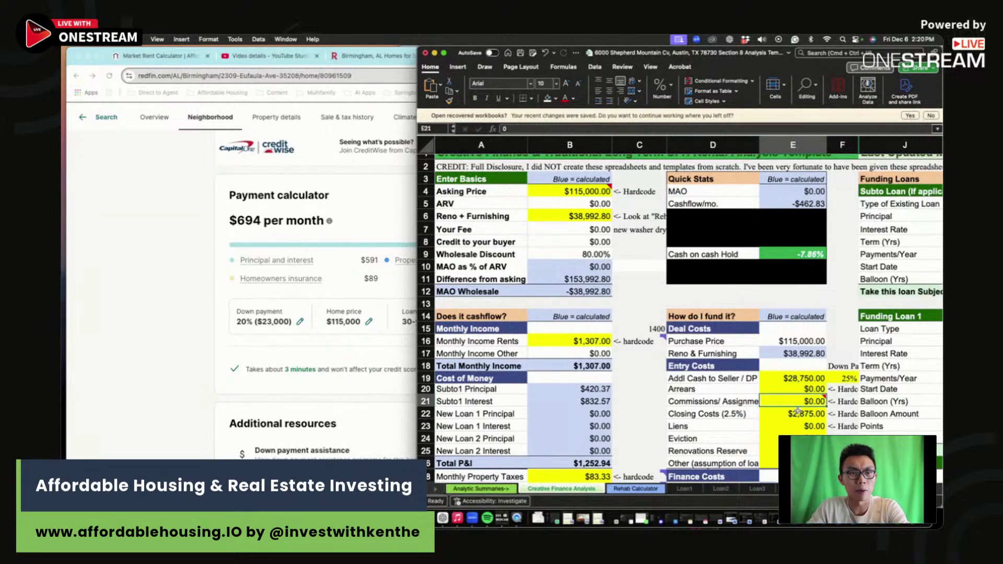
pyautogui.click(802, 414)
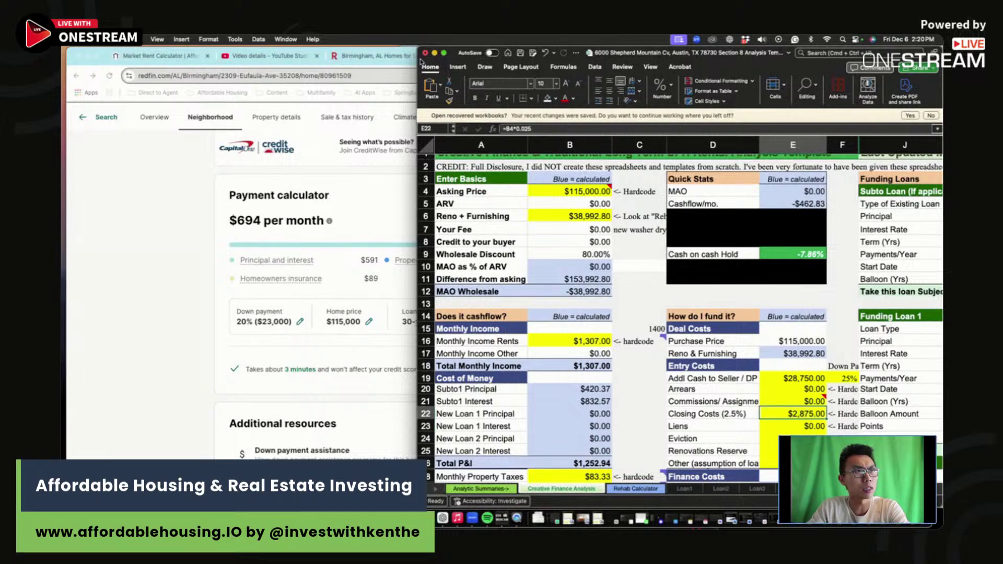
pyautogui.moveTo(418, 51); pyautogui.dragTo(62, 51)
# Step: Set the subto loan principal in K6 to =B4-E19, giving $86,250
pyautogui.click(644, 219)
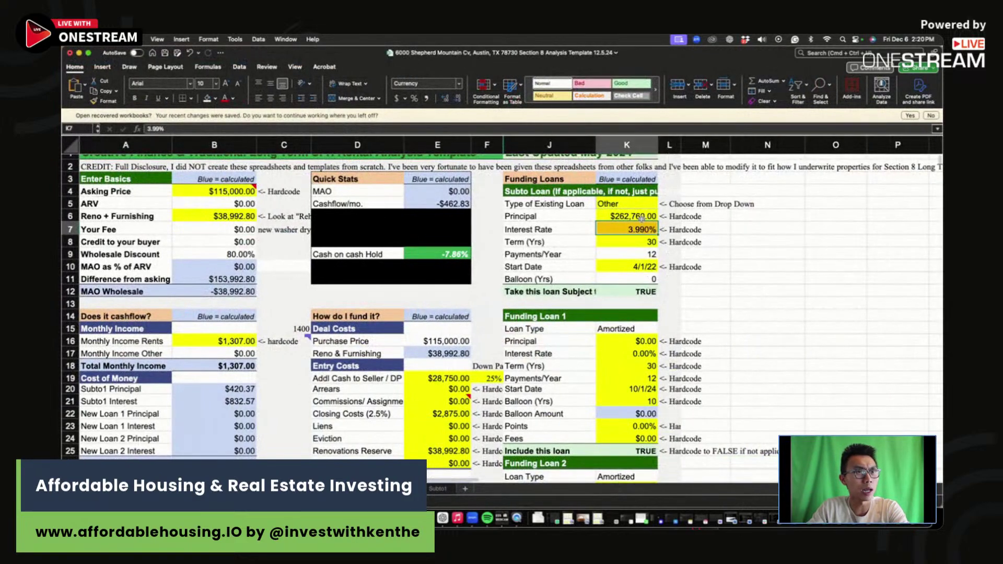
pyautogui.write('=')
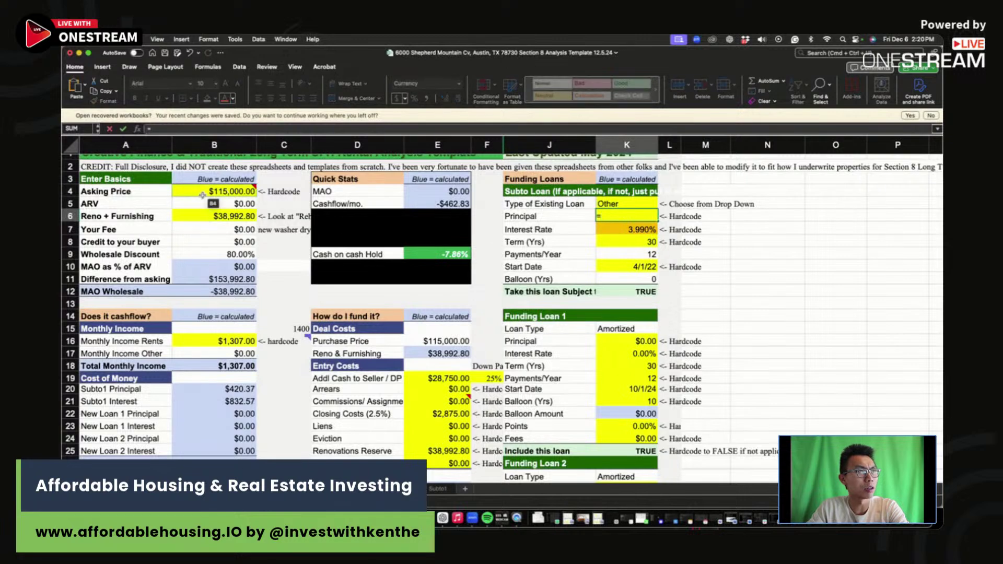
pyautogui.click(203, 194)
pyautogui.write('-')
pyautogui.click(442, 379)
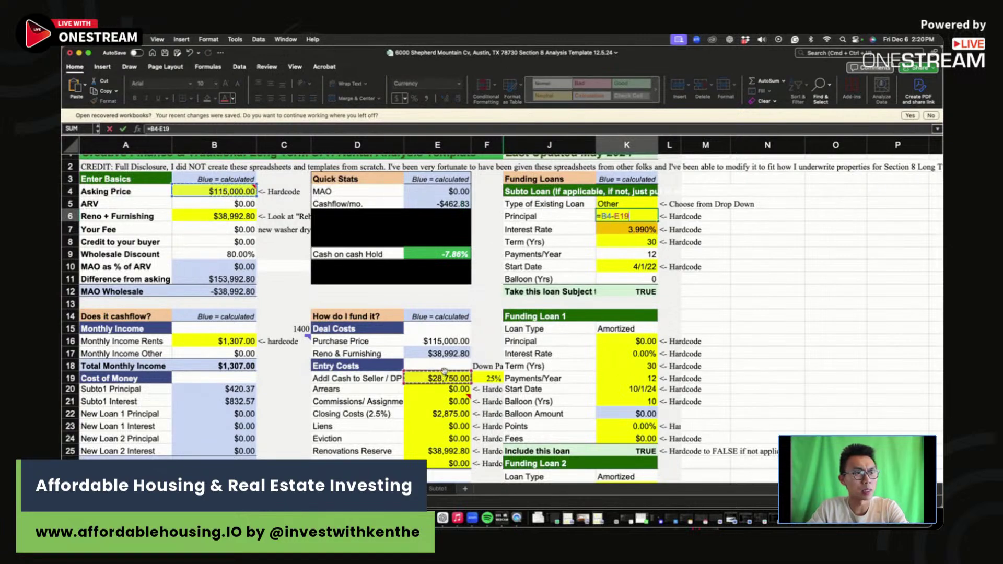
pyautogui.press('Return')
pyautogui.click(638, 218)
# Step: Set the subto interest rate to 7.5% and the loan start date to 12/1/24
pyautogui.click(635, 228)
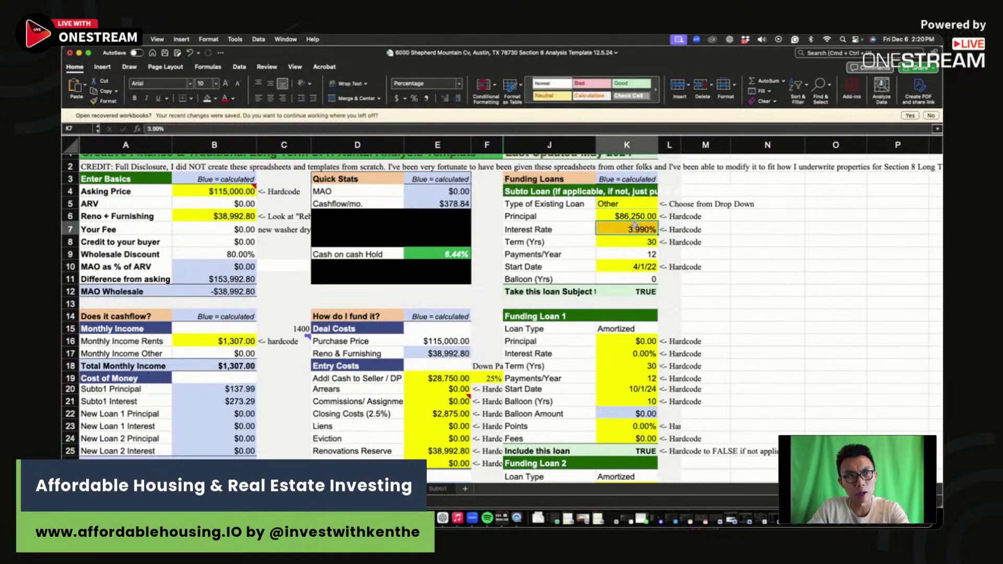
pyautogui.write('7.5')
pyautogui.press('Return')
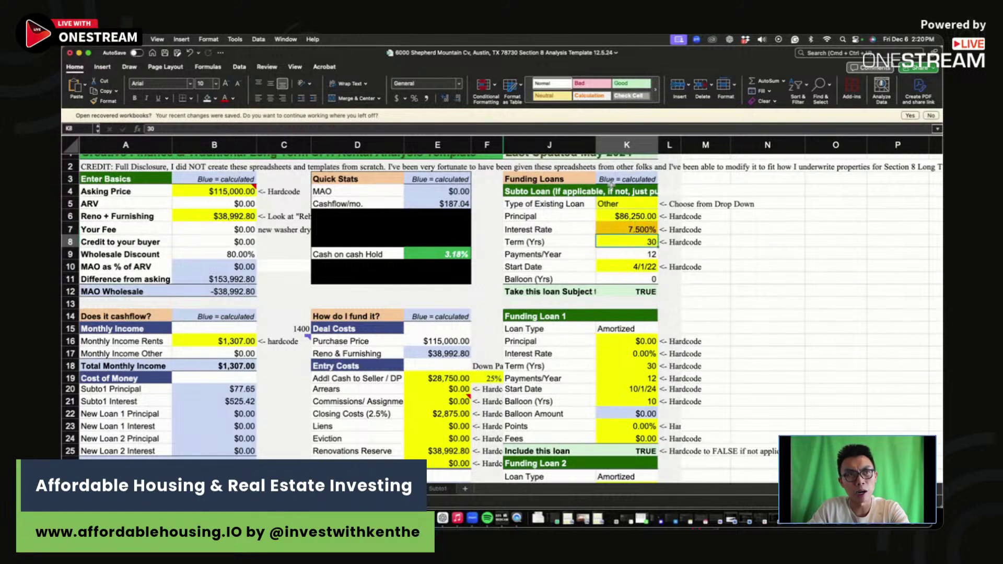
pyautogui.click(633, 264)
pyautogui.write('4/')
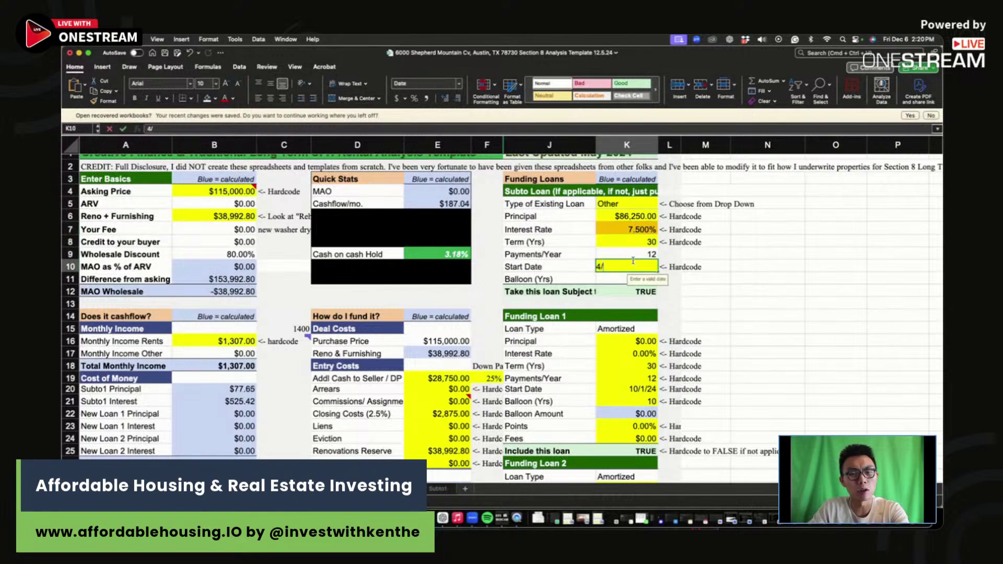
pyautogui.write('1/2')
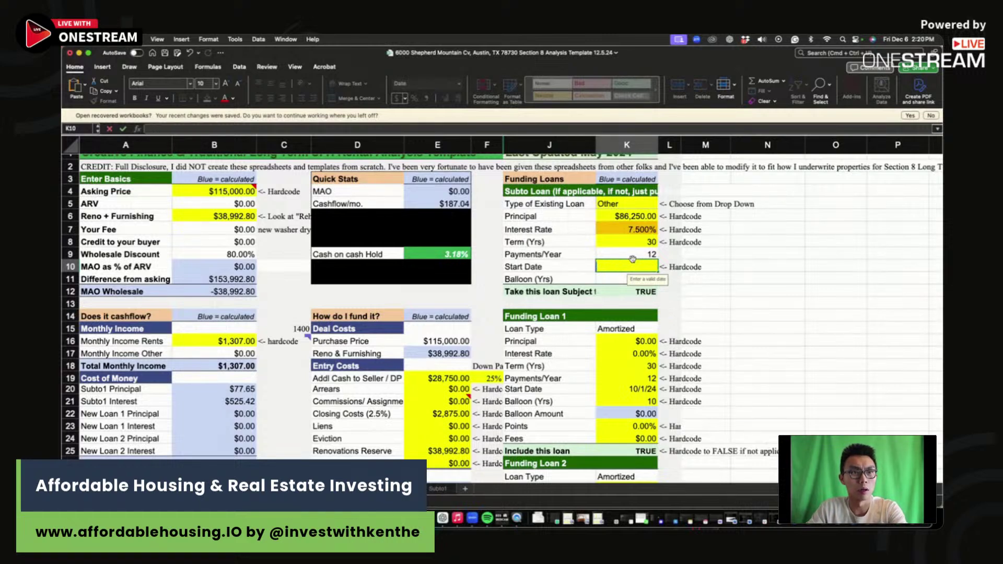
pyautogui.write('12/1/24')
pyautogui.press('Return')
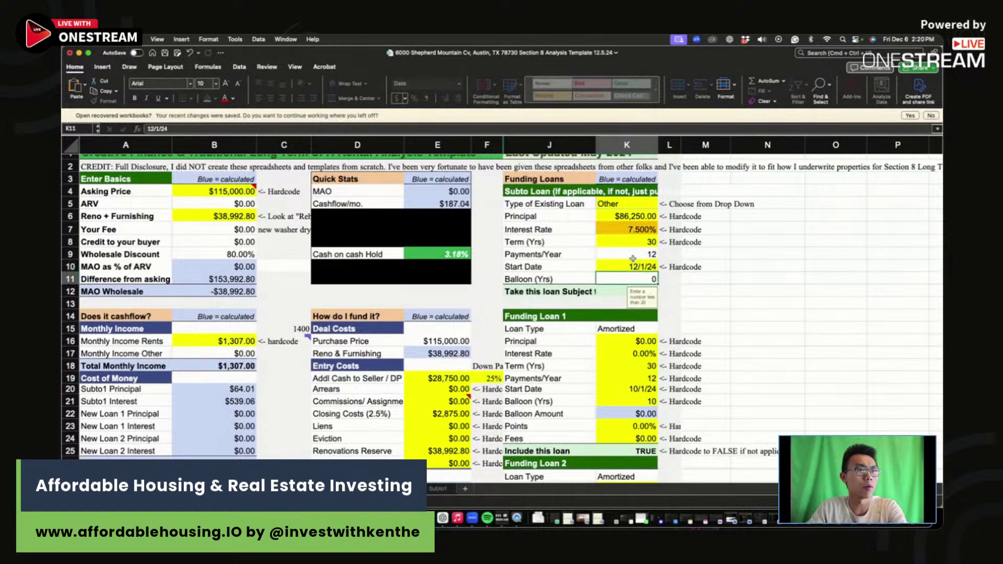
pyautogui.click(486, 293)
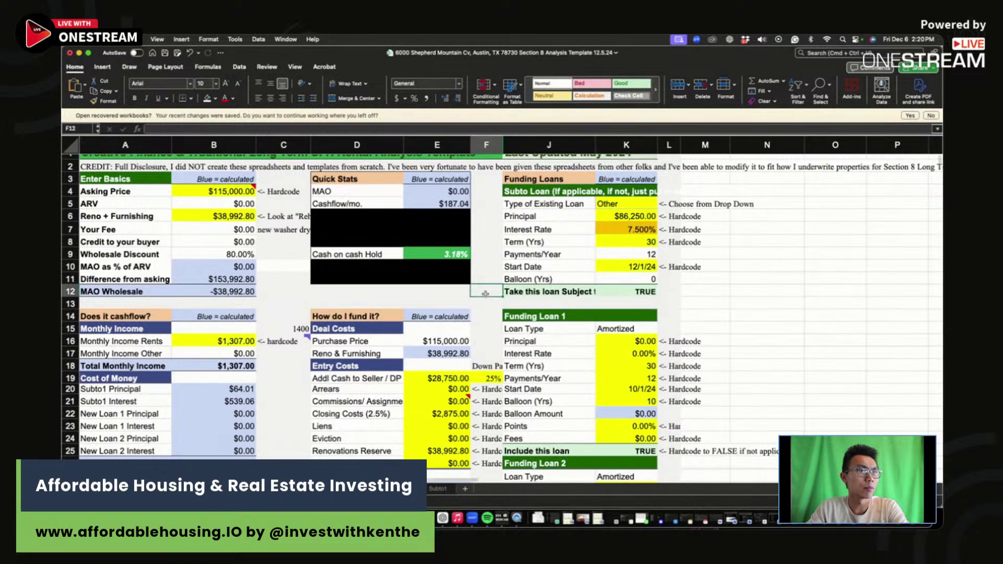
# Step: Enter 4 bedrooms and $1,307 gross rent in the County scenario row
pyautogui.scroll(-2, 486, 293)
pyautogui.scroll(-10, 446, 163)
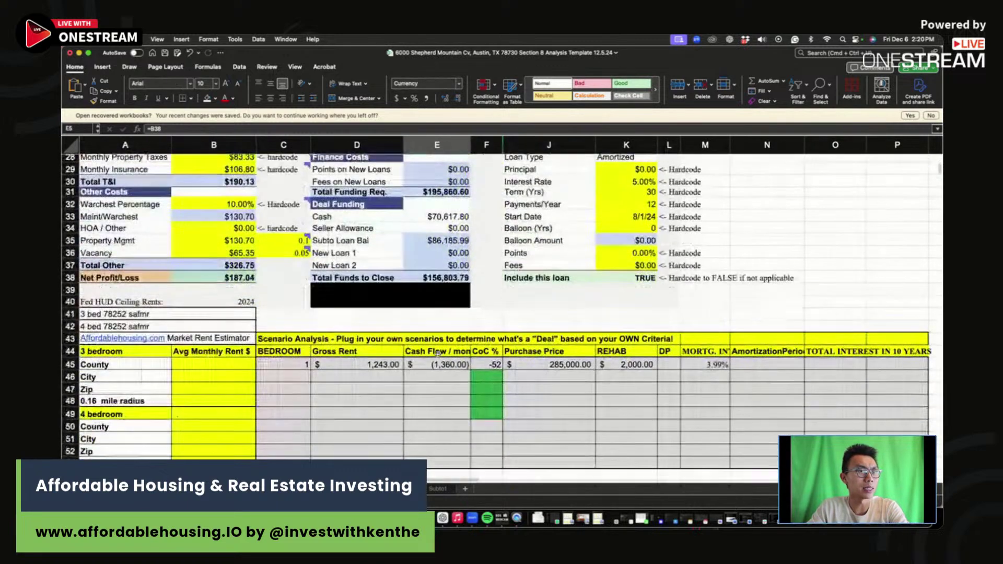
pyautogui.click(281, 363)
pyautogui.write('4')
pyautogui.click(360, 365)
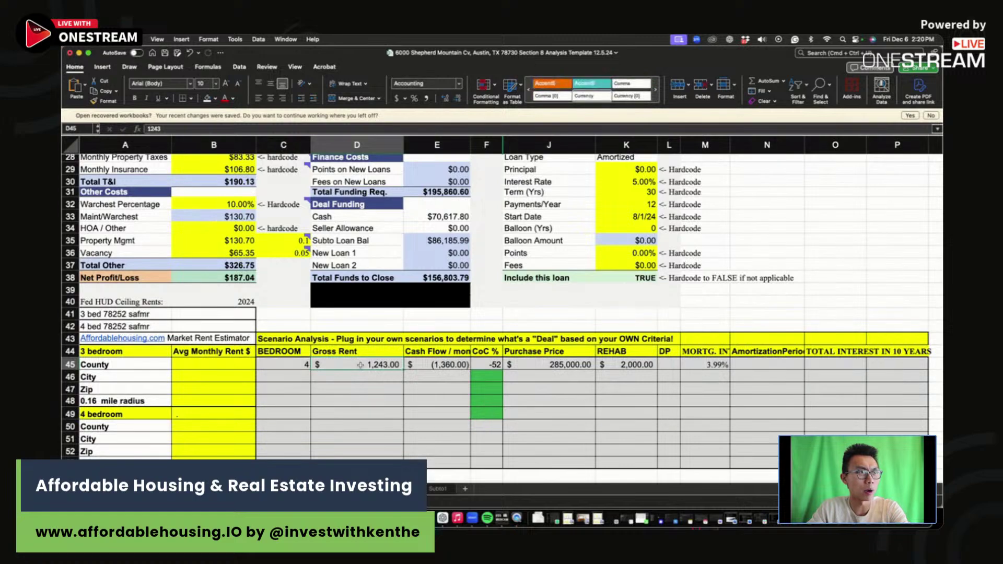
pyautogui.write('1,3')
pyautogui.write('07')
pyautogui.click(465, 377)
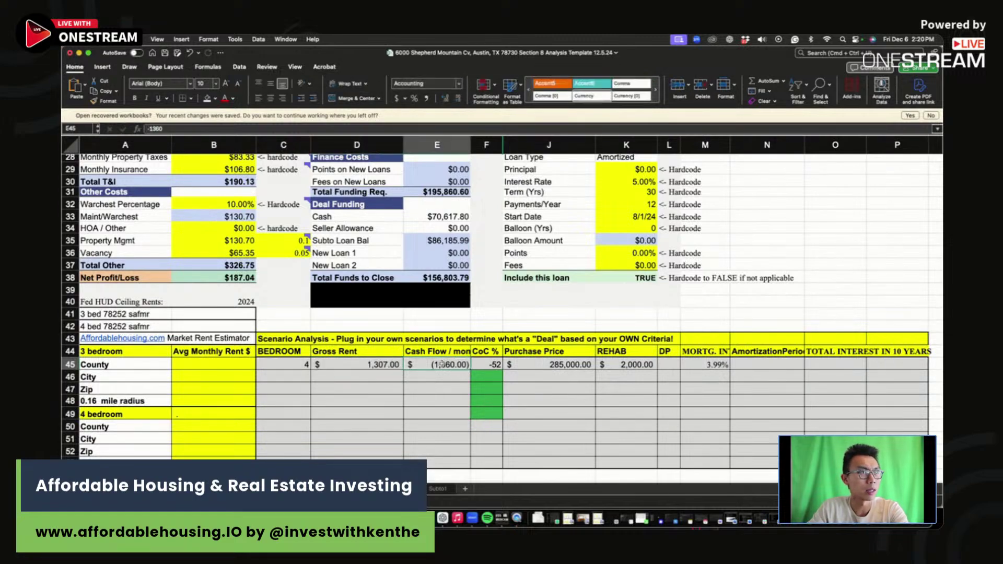
pyautogui.click(485, 365)
# Step: Enter the County row's $115,000 purchase price and $39,000 rehab amount
pyautogui.scroll(10, 486, 367)
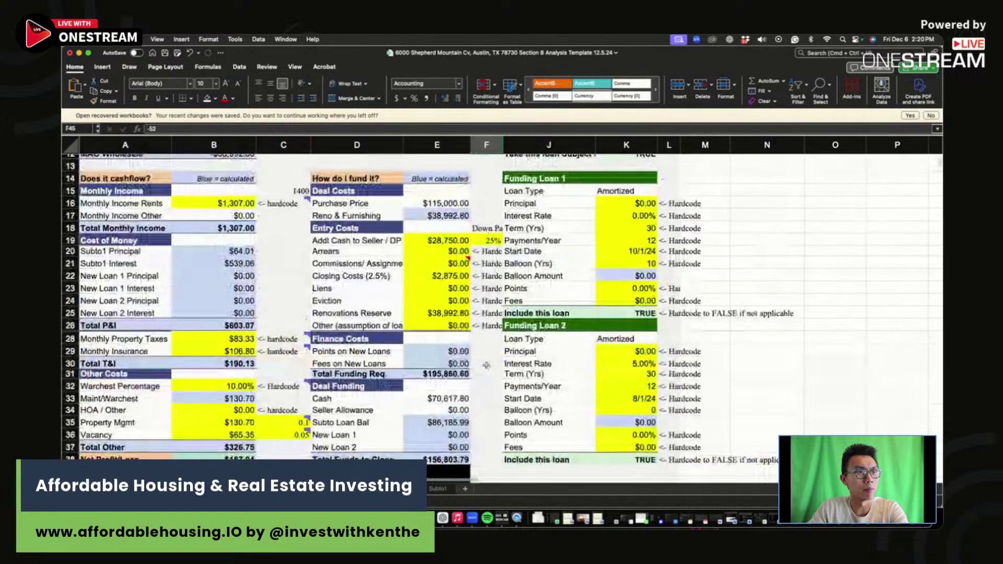
pyautogui.scroll(-6, 486, 367)
pyautogui.scroll(-1, 485, 367)
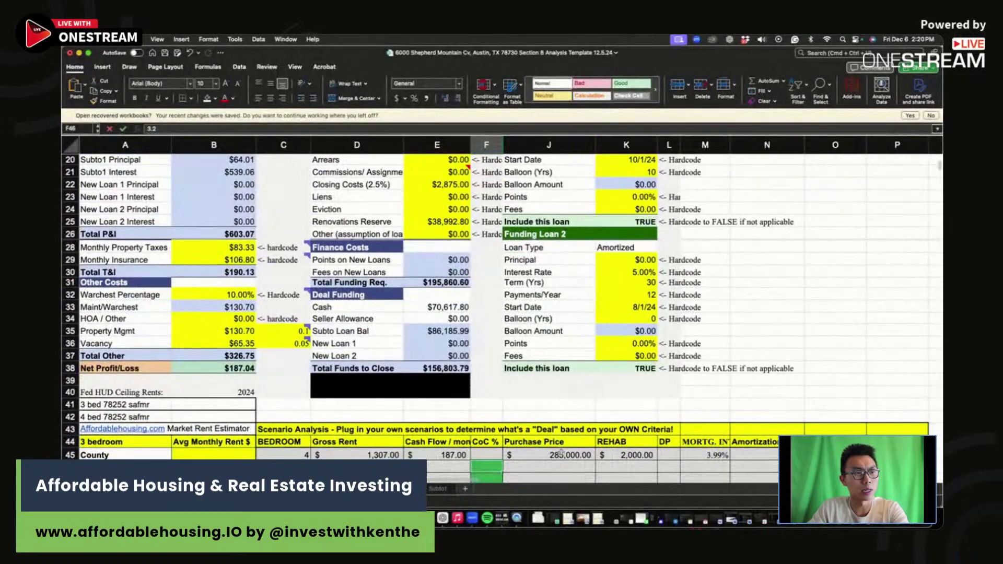
pyautogui.click(554, 455)
pyautogui.write('115,000')
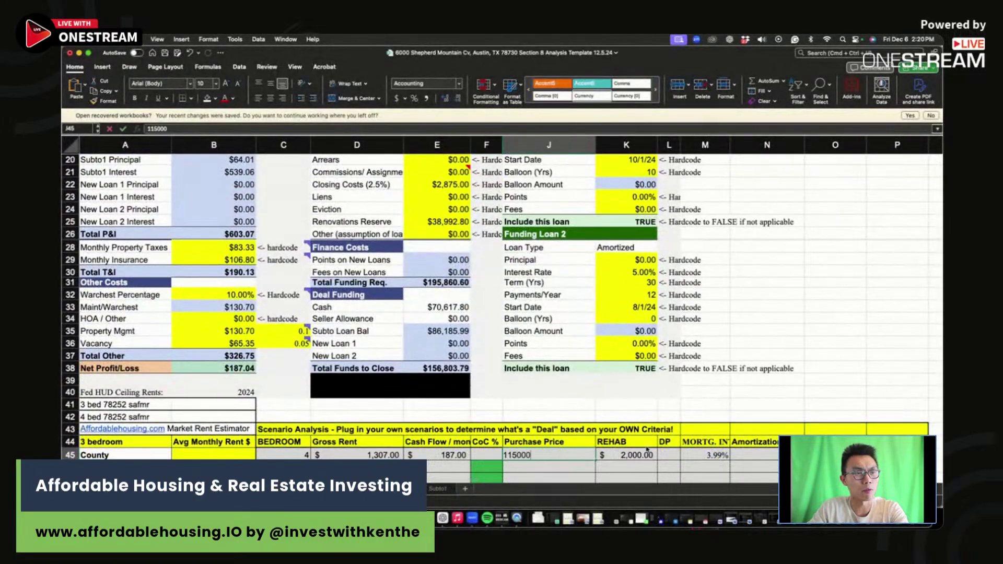
pyautogui.press('Tab')
pyautogui.scroll(5, 502, 398)
pyautogui.scroll(3, 500, 399)
pyautogui.scroll(-6, 501, 399)
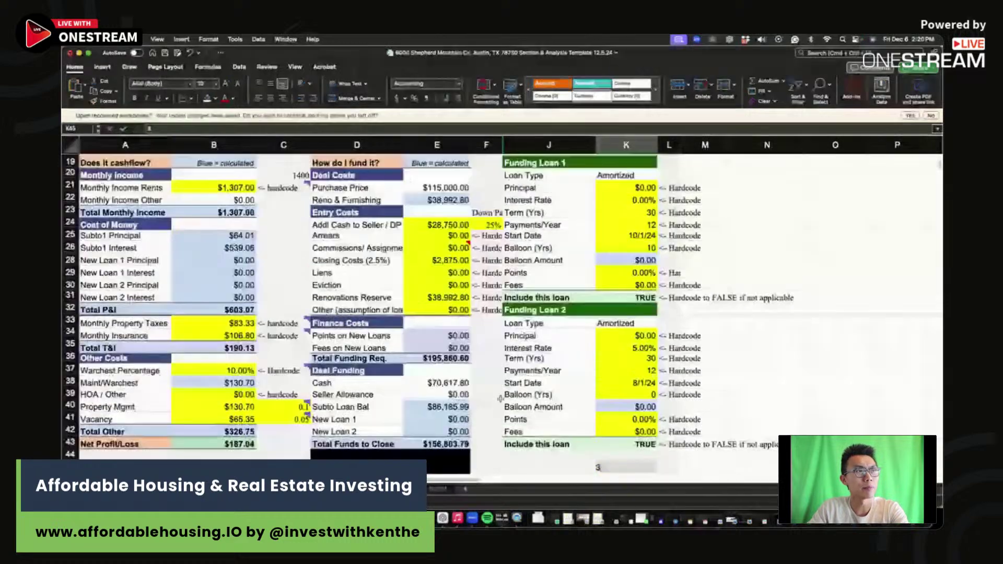
pyautogui.write('39,000')
pyautogui.scroll(-1, 501, 399)
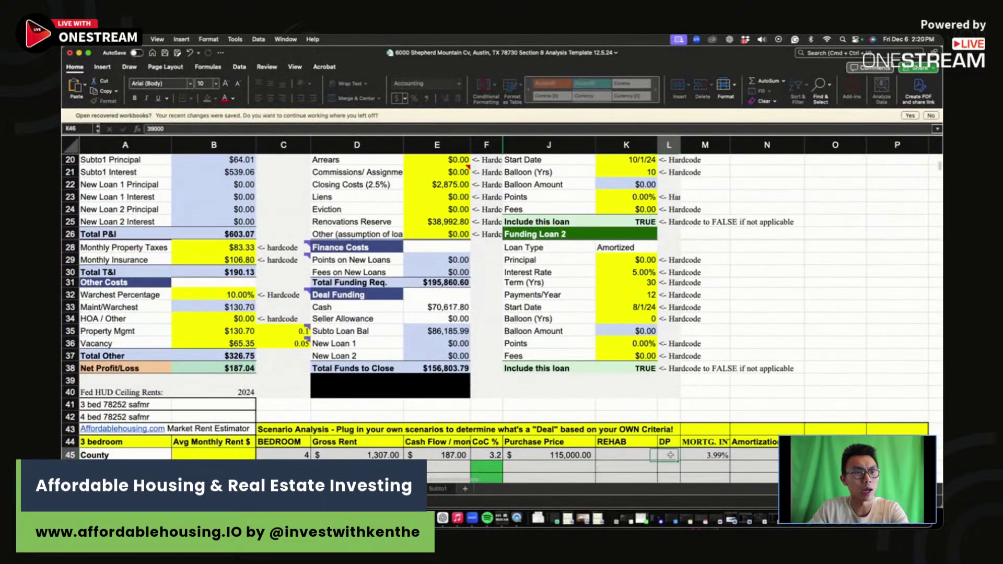
pyautogui.press('Tab')
# Step: Replace the County row's old 3.99% mortgage rate with the new rate
pyautogui.click(700, 454)
pyautogui.press('BackSpace')
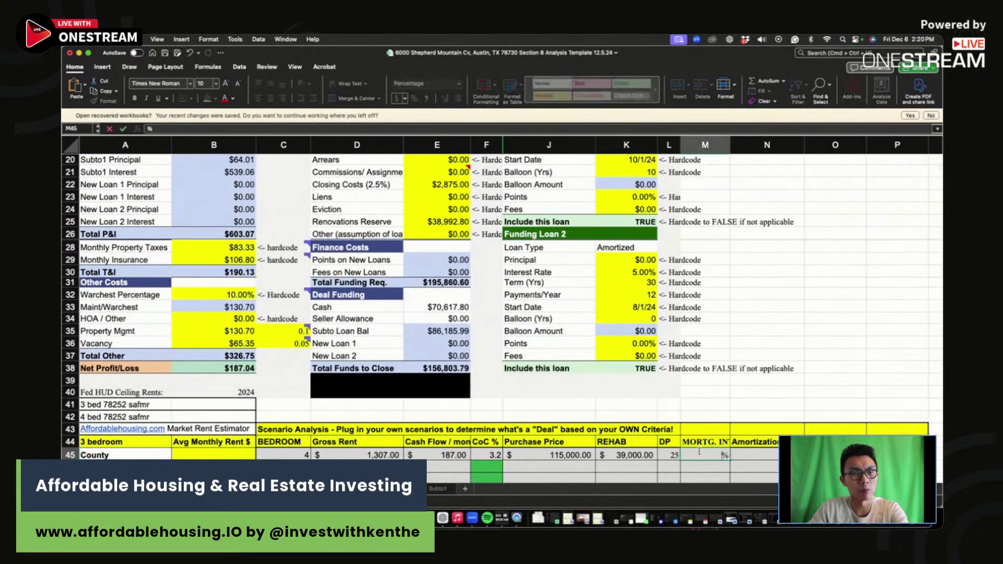
pyautogui.write('4')
pyautogui.press('Return')
pyautogui.scroll(10, 699, 451)
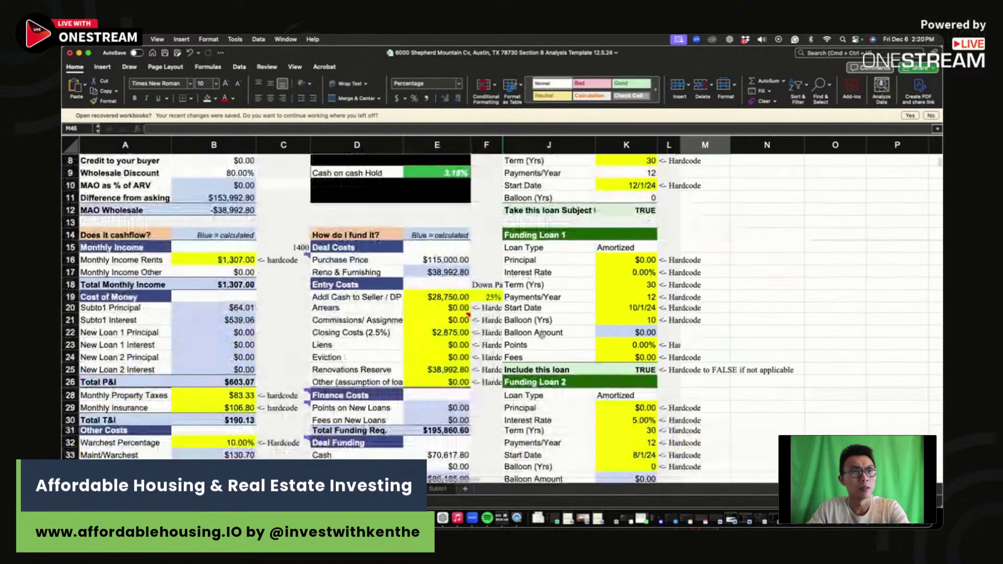
pyautogui.click(223, 203)
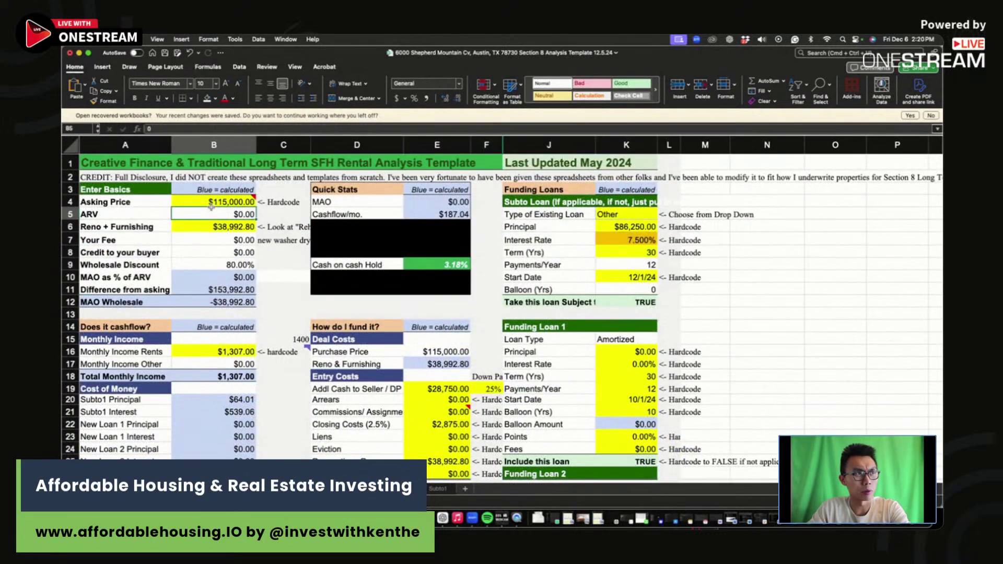
# Step: Inspect the cash-on-cash formula, then test $100,000 and $80,000 asking prices
pyautogui.click(438, 265)
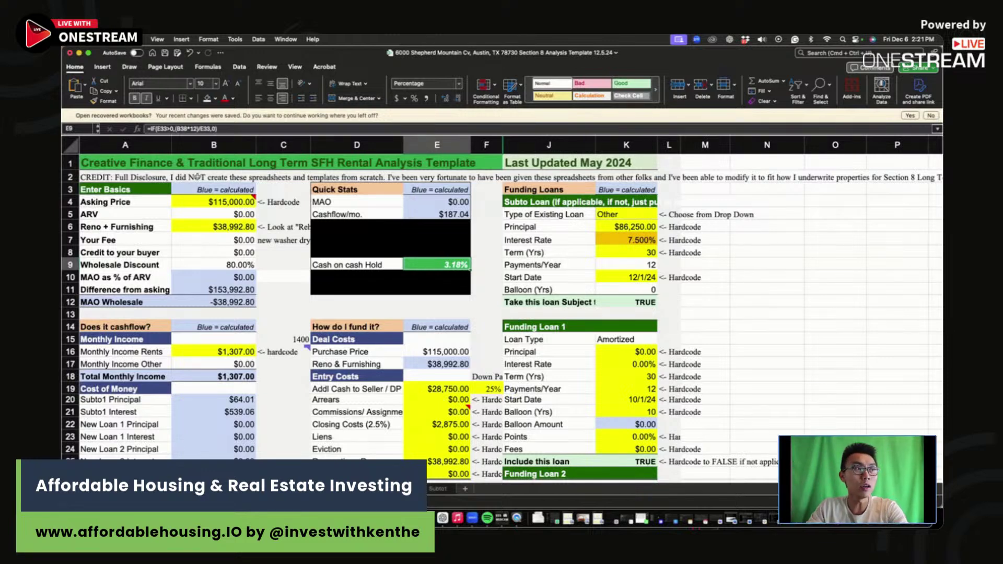
pyautogui.press('Up')
pyautogui.press('Up')
pyautogui.press('Up')
pyautogui.press('Up')
pyautogui.press('Up')
pyautogui.press('Left')
pyautogui.press('Left')
pyautogui.press('Left')
pyautogui.write('100000')
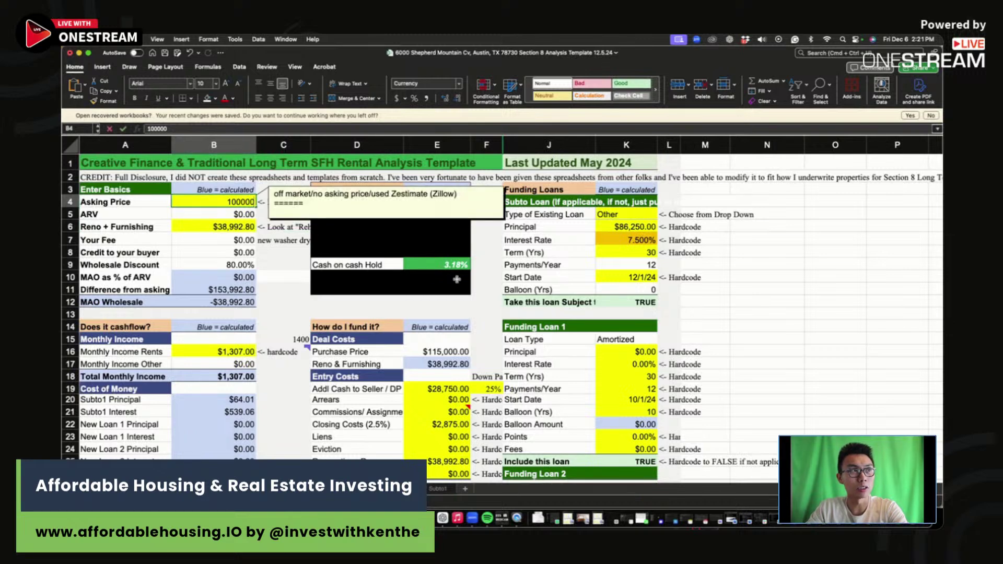
pyautogui.press('Return')
pyautogui.click(237, 203)
pyautogui.write('8')
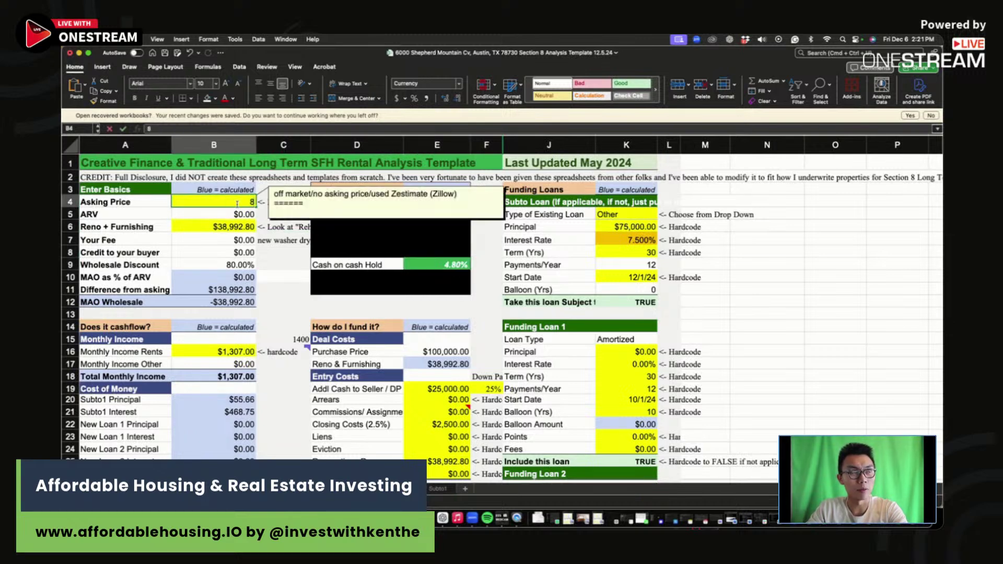
pyautogui.write('0,000')
pyautogui.press('Return')
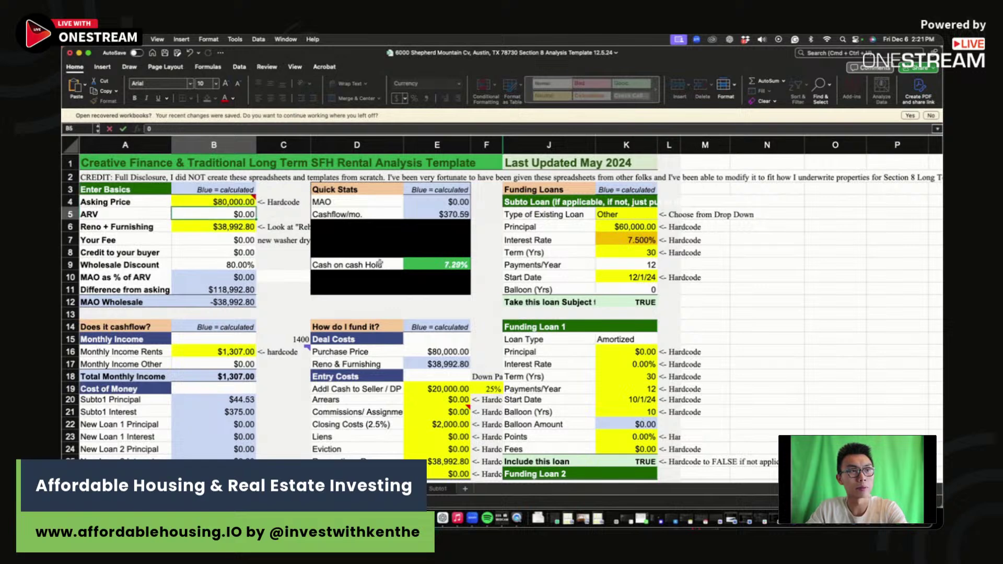
pyautogui.click(410, 261)
# Step: Test $70,000 and $60,000 asking prices, settling on $62,000 and checking cash-on-cash
pyautogui.press('Up')
pyautogui.press('Up')
pyautogui.press('Up')
pyautogui.press('Up')
pyautogui.press('Up')
pyautogui.press('Left')
pyautogui.press('Left')
pyautogui.press('Left')
pyautogui.write('70,')
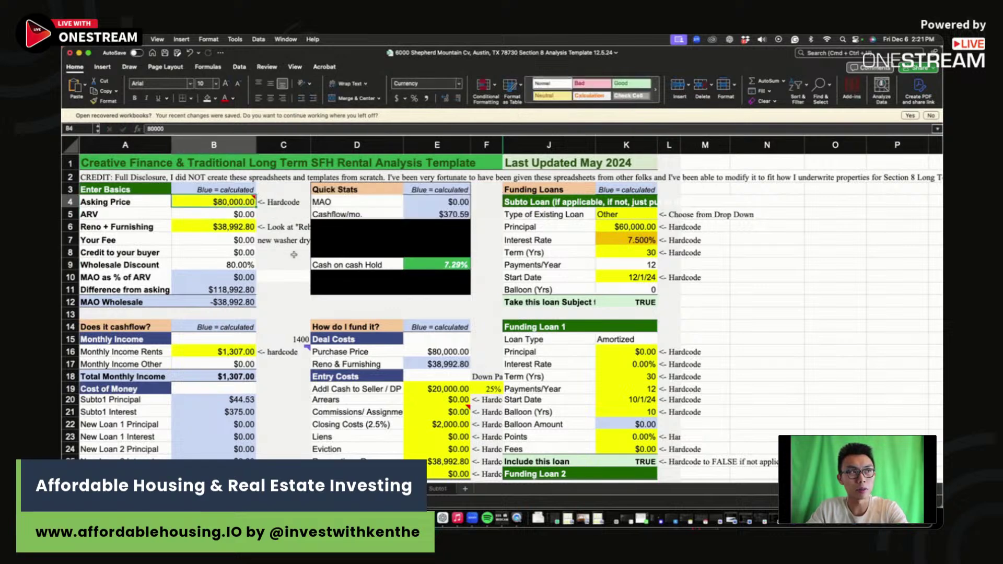
pyautogui.write('0000')
pyautogui.press('Return')
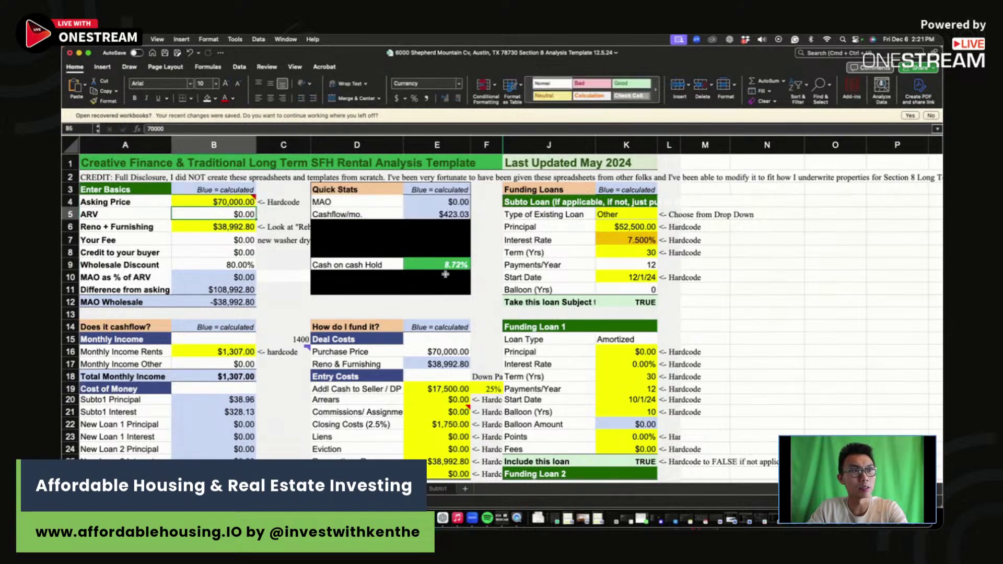
pyautogui.click(222, 201)
pyautogui.write('60000')
pyautogui.press('Return')
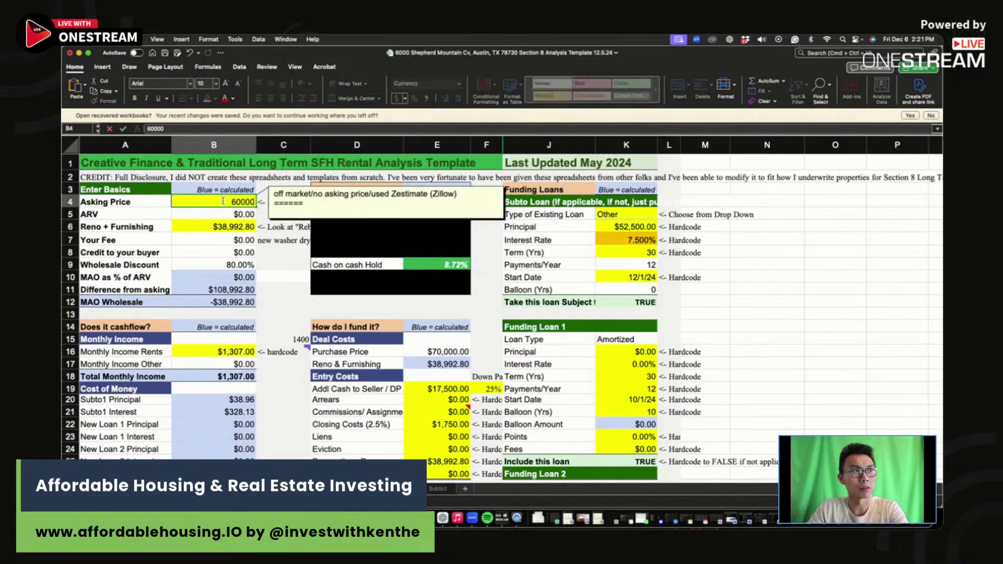
pyautogui.click(235, 202)
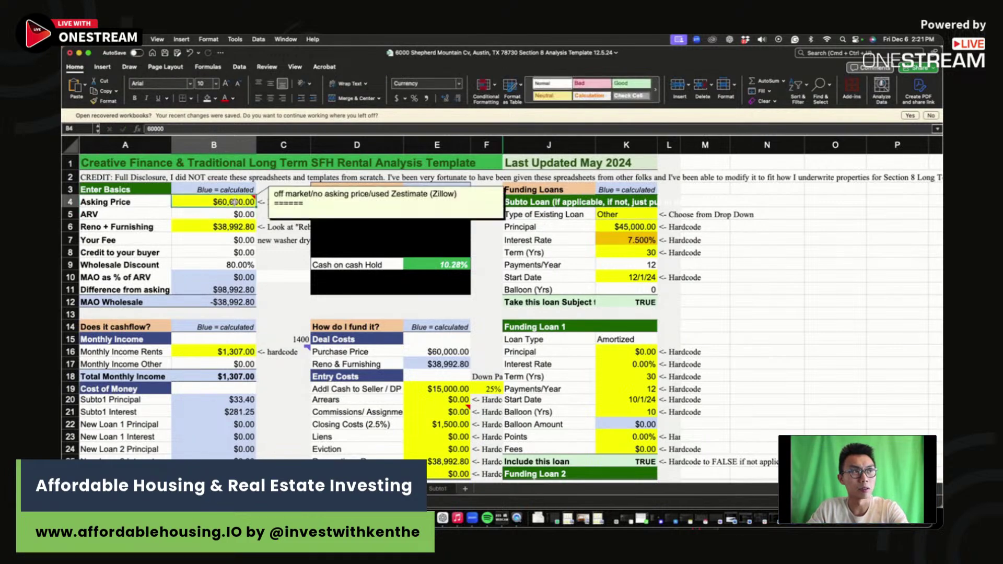
pyautogui.write('62,000')
pyautogui.press('Return')
pyautogui.click(432, 265)
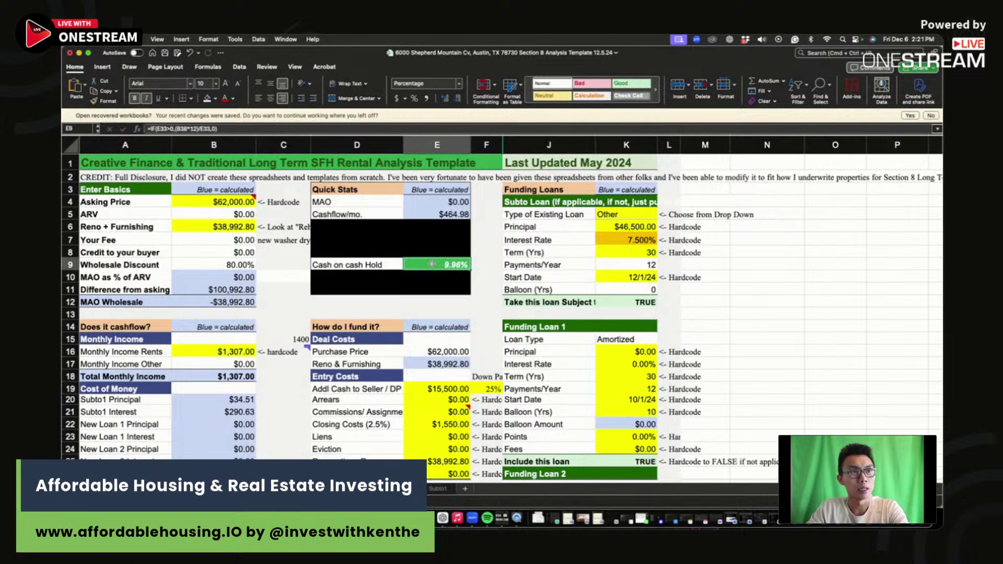
pyautogui.scroll(-10, 436, 349)
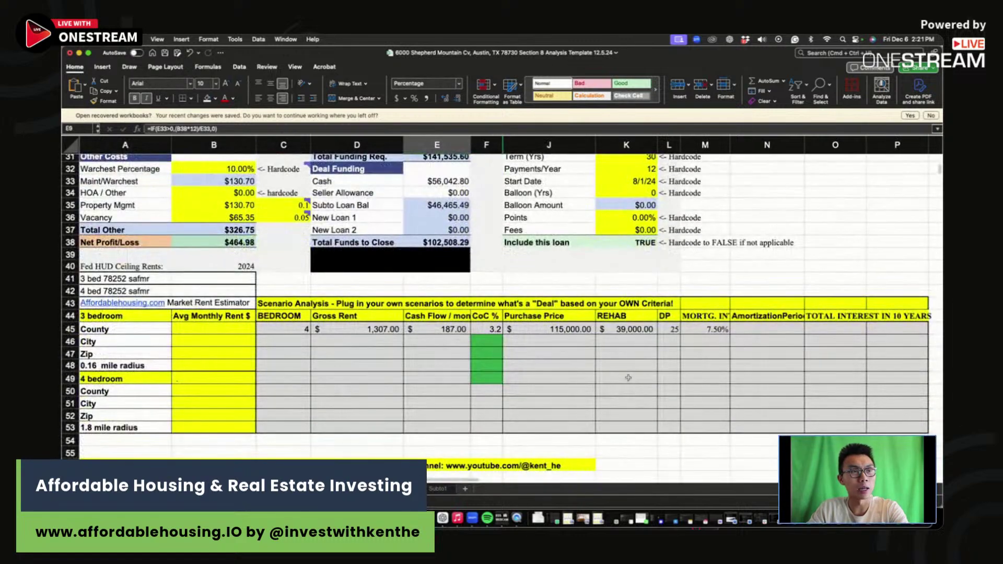
# Step: Enter $62,000 as the City row's purchase price, correcting a mistaken 20000 entry
pyautogui.click(571, 342)
pyautogui.write('20000')
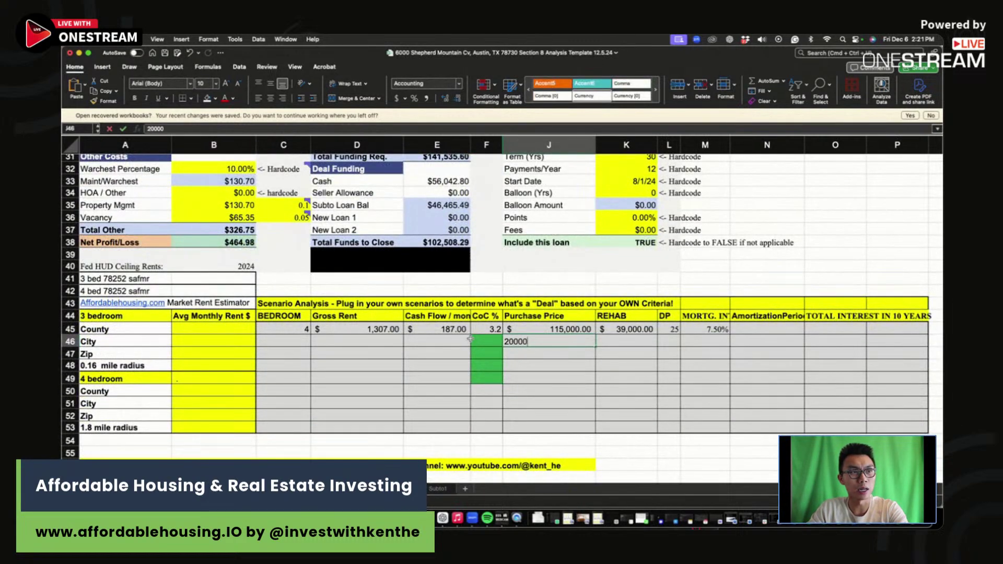
pyautogui.press('BackSpace')
pyautogui.press('BackSpace')
pyautogui.press('BackSpace')
pyautogui.press('BackSpace')
pyautogui.press('BackSpace')
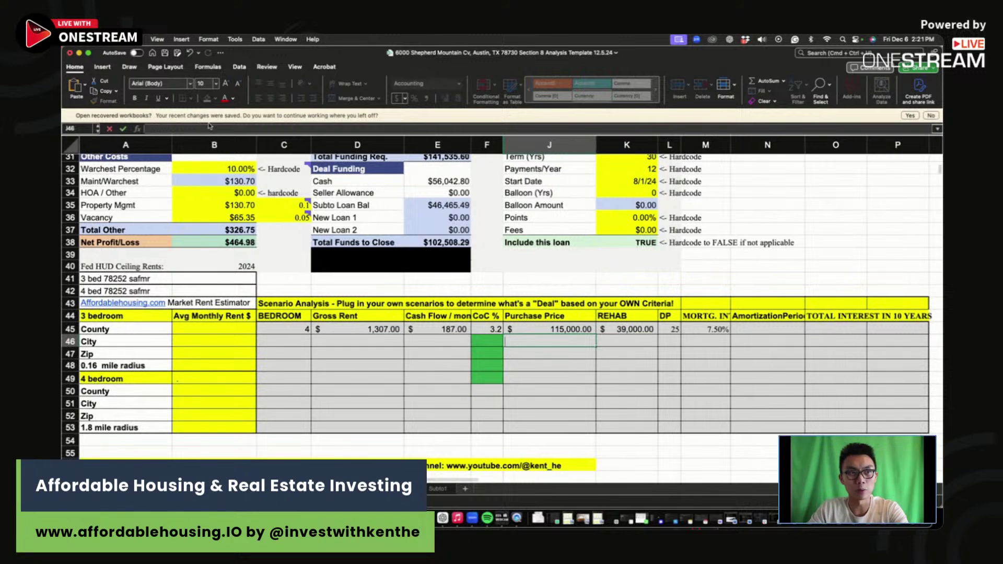
pyautogui.write('62000')
pyautogui.press('Return')
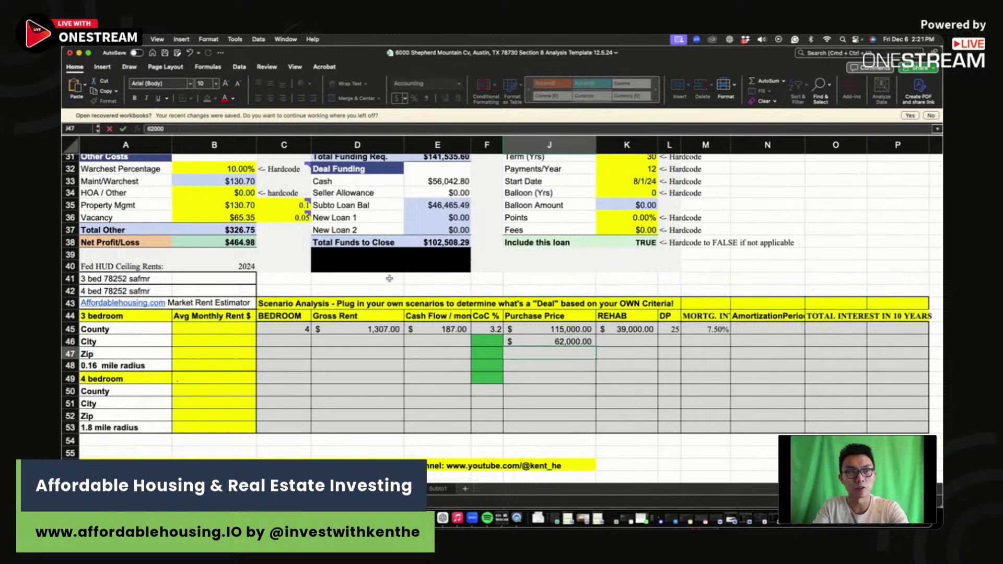
pyautogui.click(480, 341)
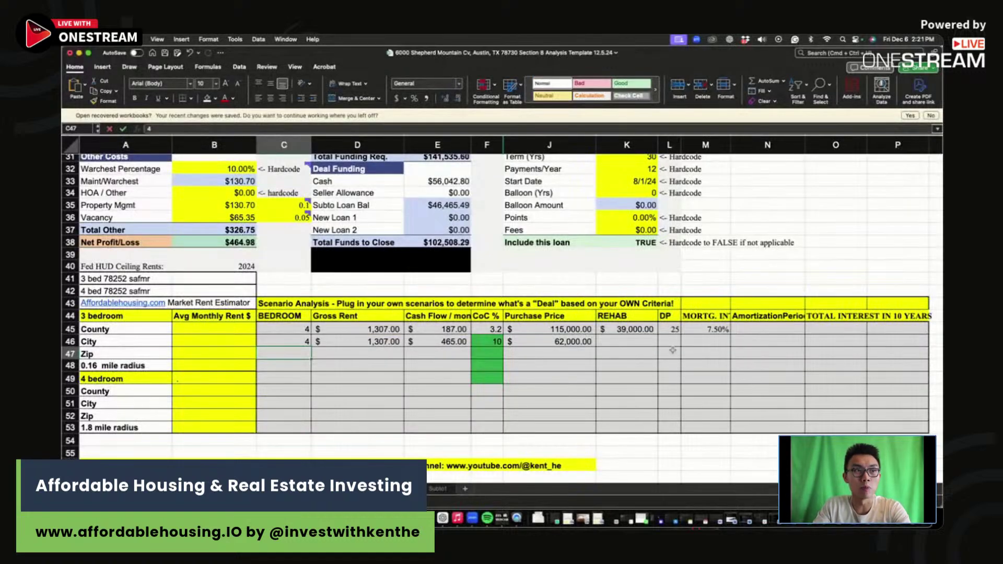
# Step: Fill in the City row's $39,000 rehab, 25 down payment and mortgage rate
pyautogui.click(623, 339)
pyautogui.write('39,000')
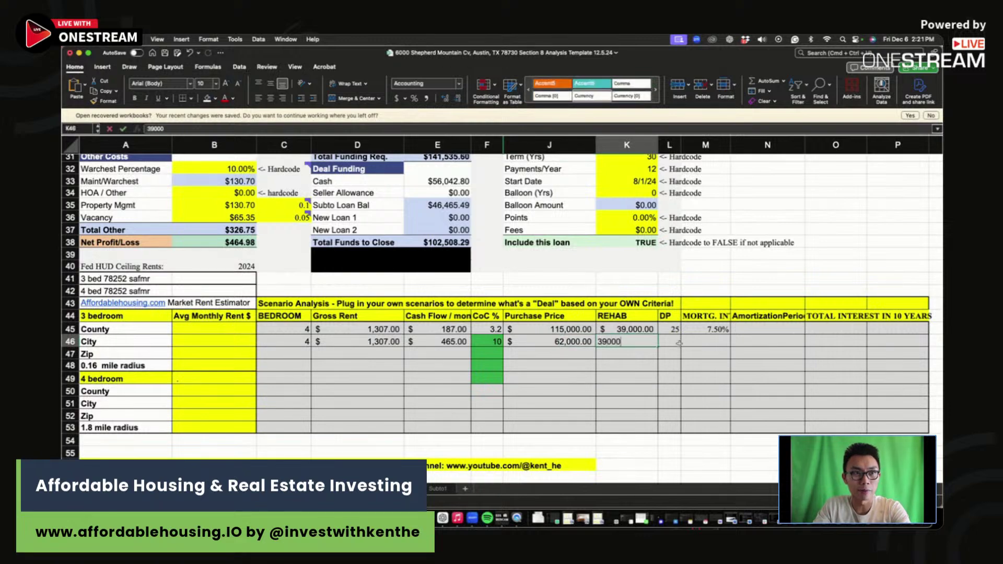
pyautogui.press('Tab')
pyautogui.write('25')
pyautogui.press('Tab')
pyautogui.write('7%')
pyautogui.press('Return')
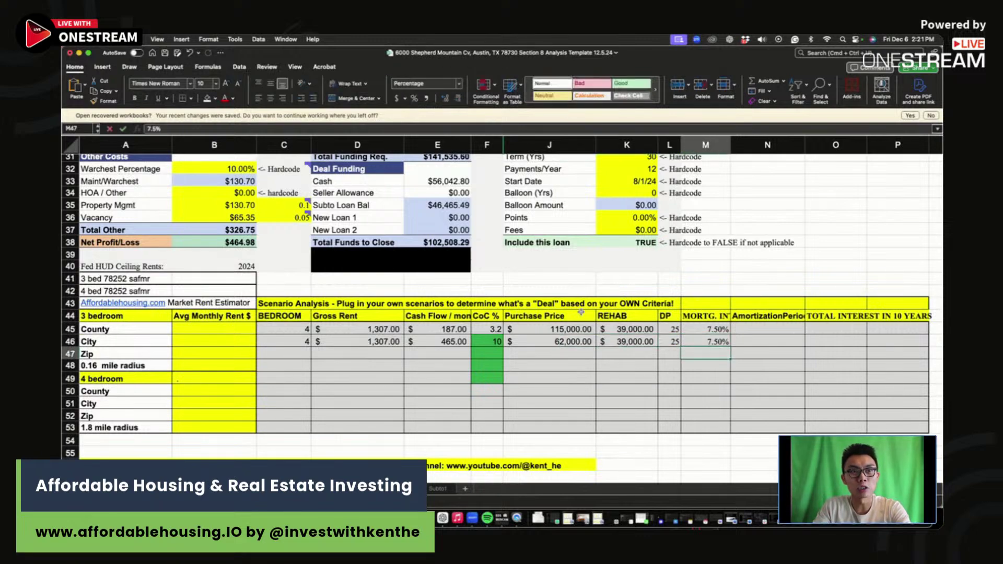
pyautogui.scroll(10, 632, 219)
# Step: Set the subject-to loan interest rate to 6% and check the cash-on-cash return
pyautogui.click(632, 218)
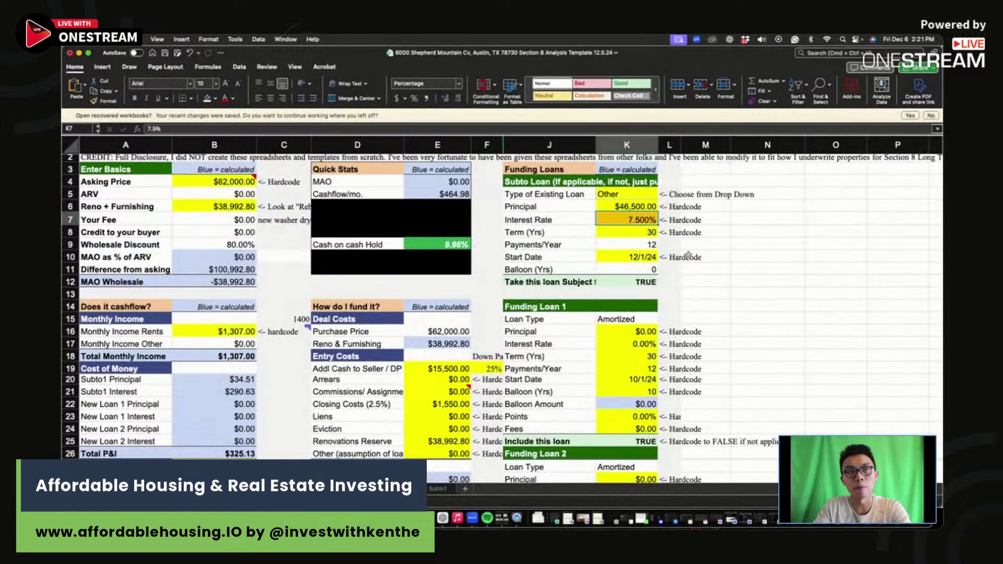
pyautogui.write('6')
pyautogui.press('Return')
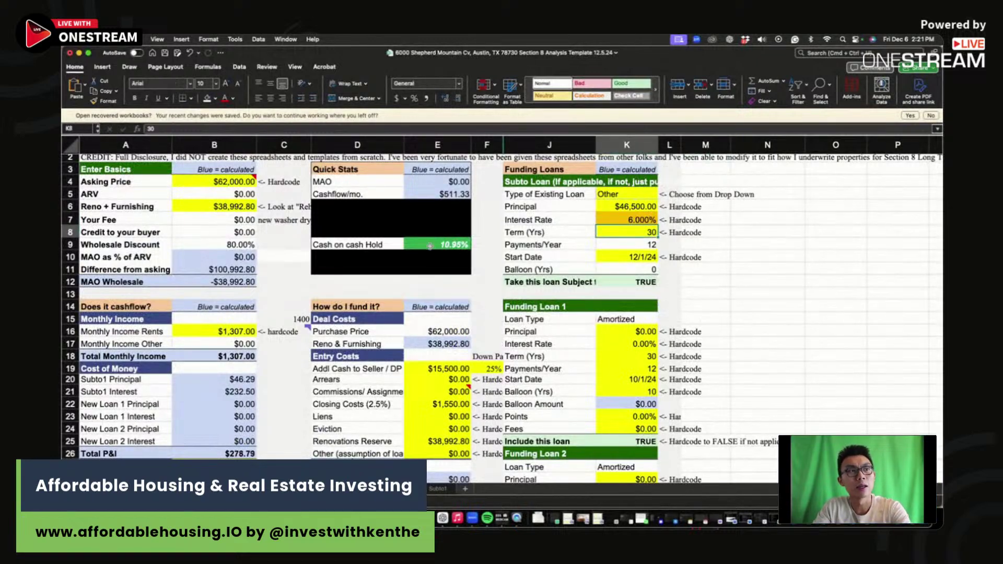
pyautogui.click(444, 240)
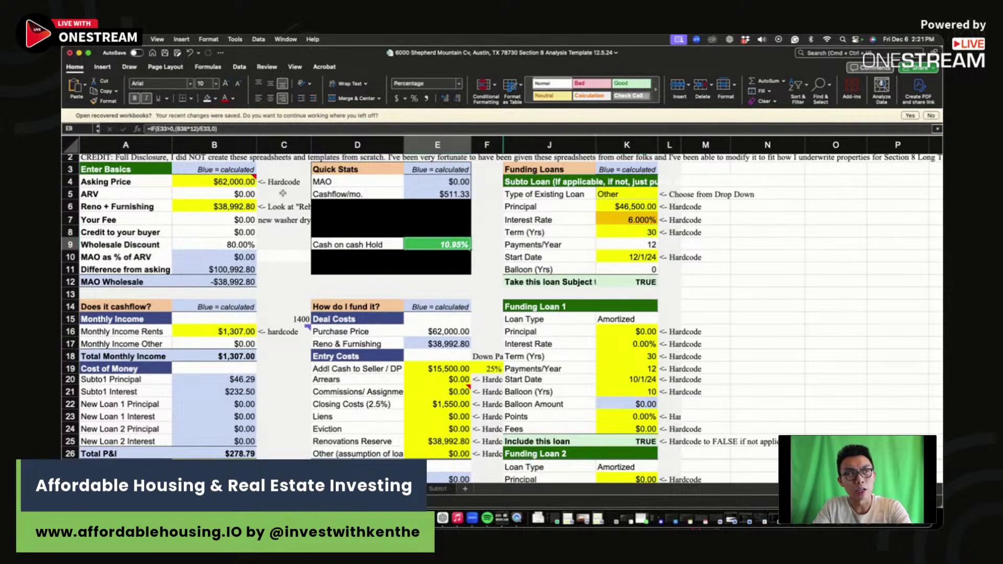
# Step: Retest the asking price at $65,000, then $70,000
pyautogui.click(235, 181)
pyautogui.write('65,0')
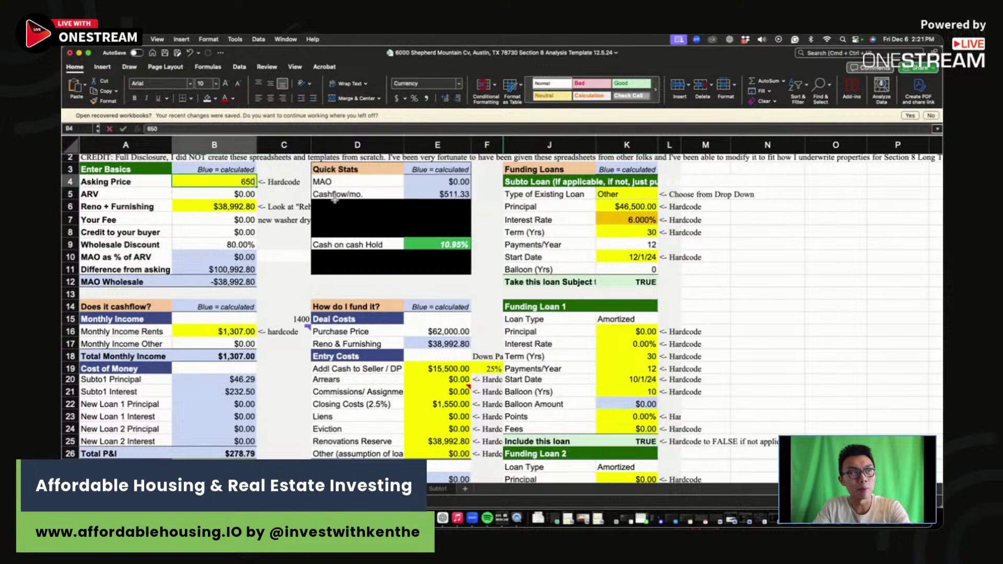
pyautogui.write('00')
pyautogui.press('Return')
pyautogui.click(222, 178)
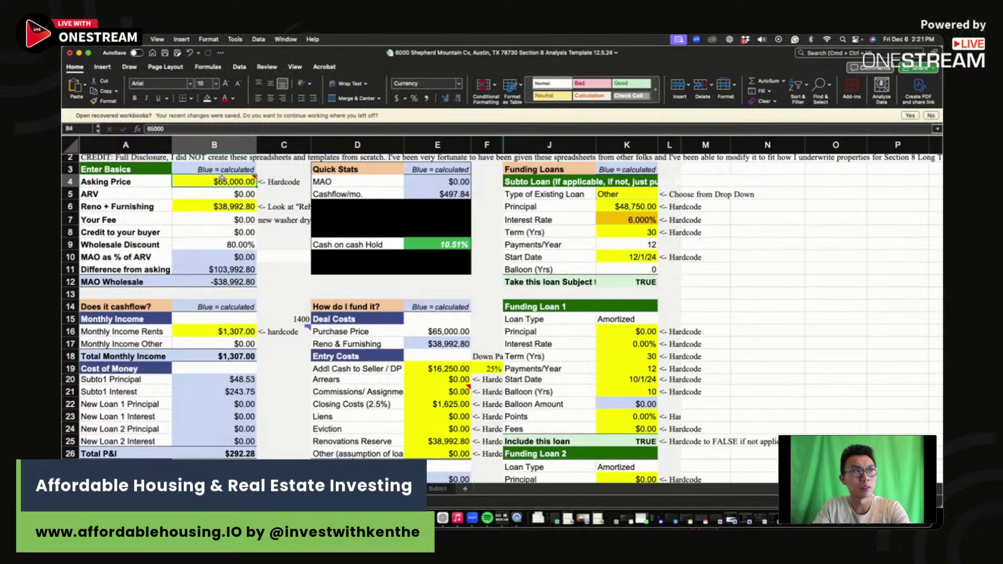
pyautogui.write('70,000')
pyautogui.press('Return')
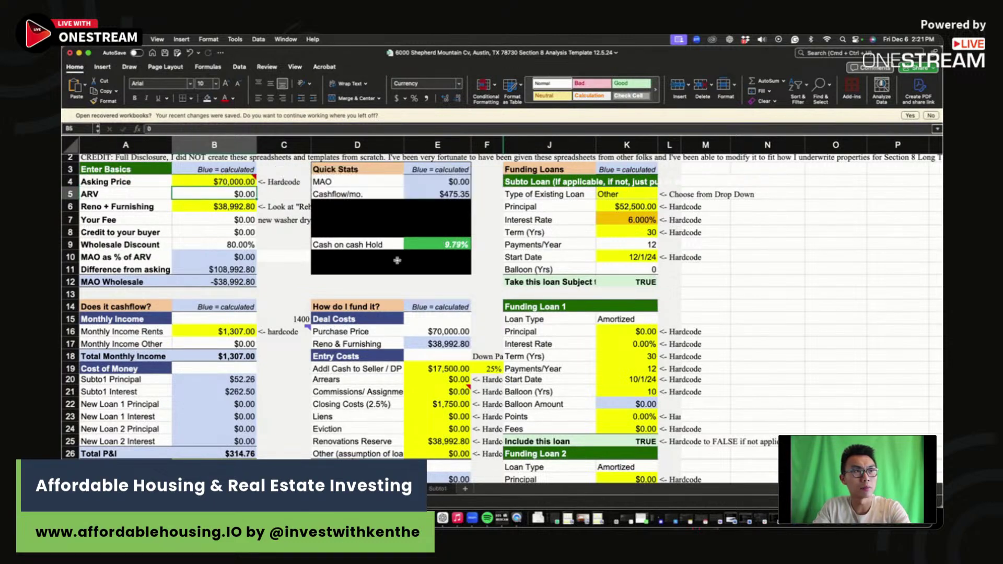
pyautogui.click(288, 222)
pyautogui.scroll(-9, 559, 273)
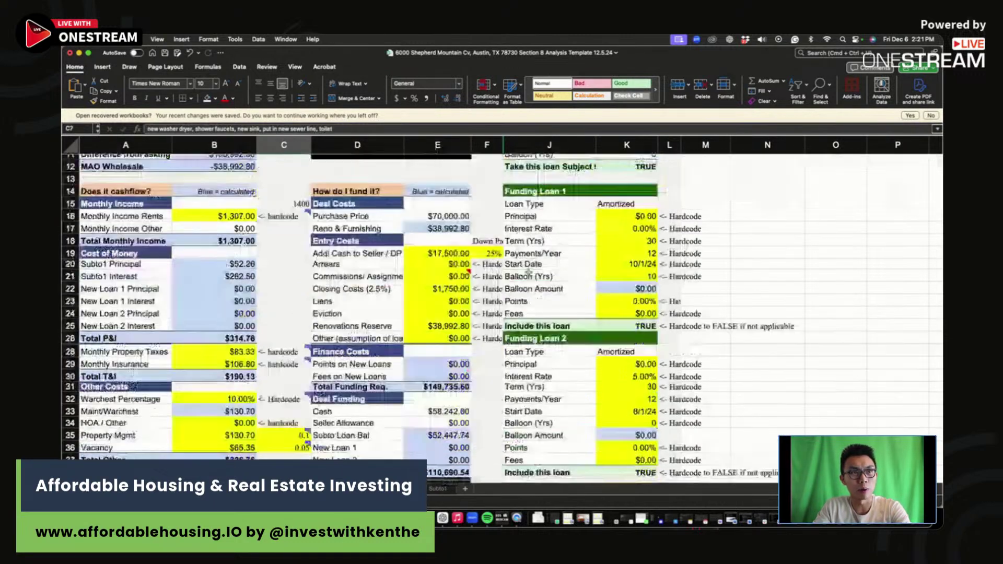
# Step: Enter the Zip row's 6% rate, 25 down, $39,000 rehab and $70,000 purchase price
pyautogui.click(708, 397)
pyautogui.write('6%')
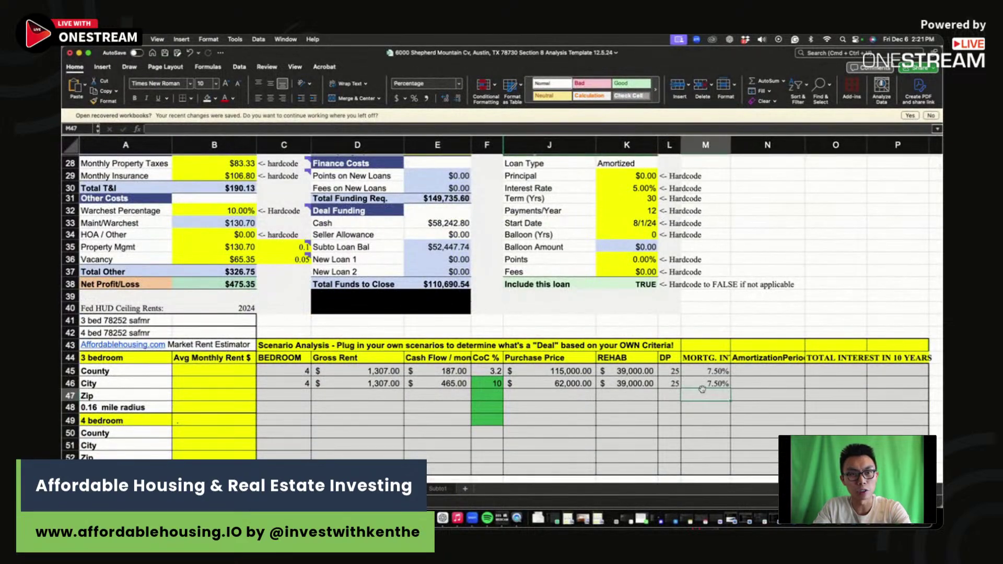
pyautogui.press('Return')
pyautogui.click(670, 395)
pyautogui.write('25')
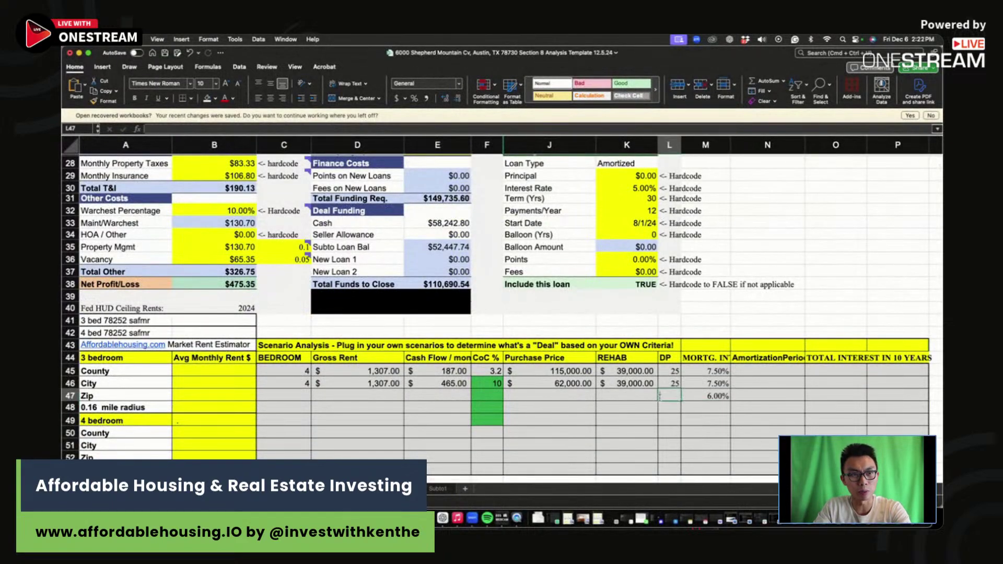
pyautogui.click(608, 396)
pyautogui.write('39000')
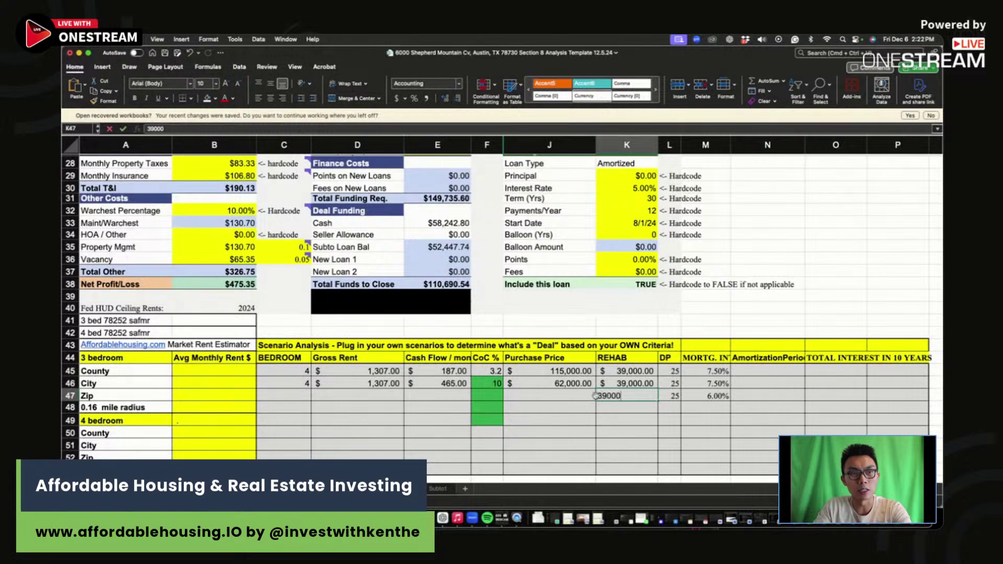
pyautogui.click(559, 399)
pyautogui.write('70,00')
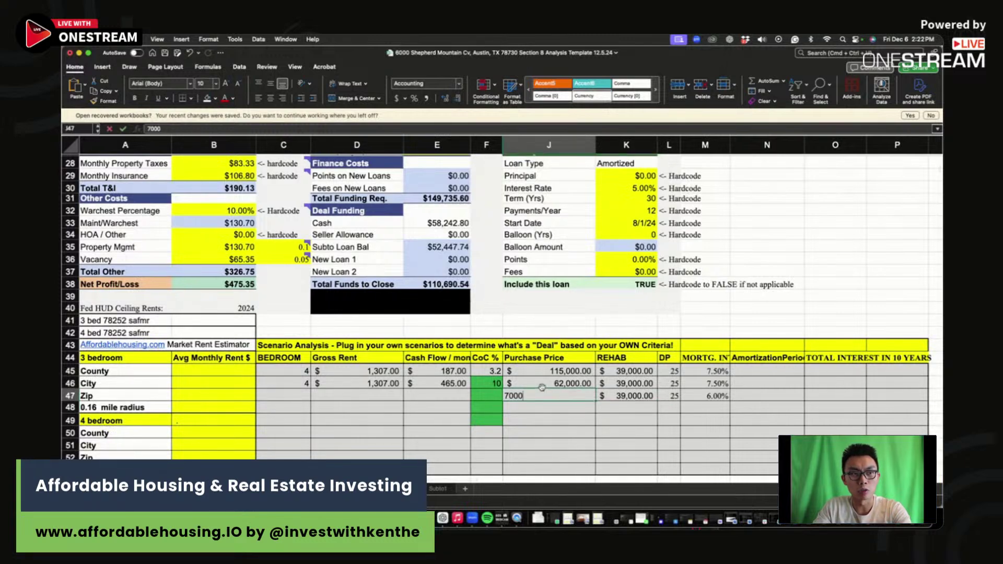
pyautogui.write('0')
pyautogui.press('Return')
# Step: Enter the Zip row's 9.8 CoC, $475 cash flow, $1,307 gross rent and 4 bedrooms
pyautogui.click(482, 398)
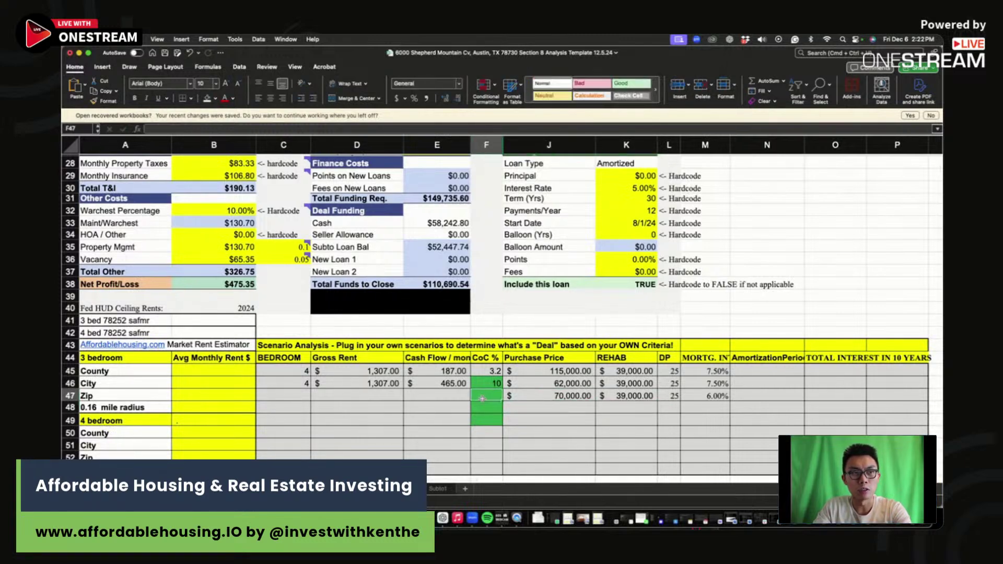
pyautogui.write('9.8')
pyautogui.click(438, 397)
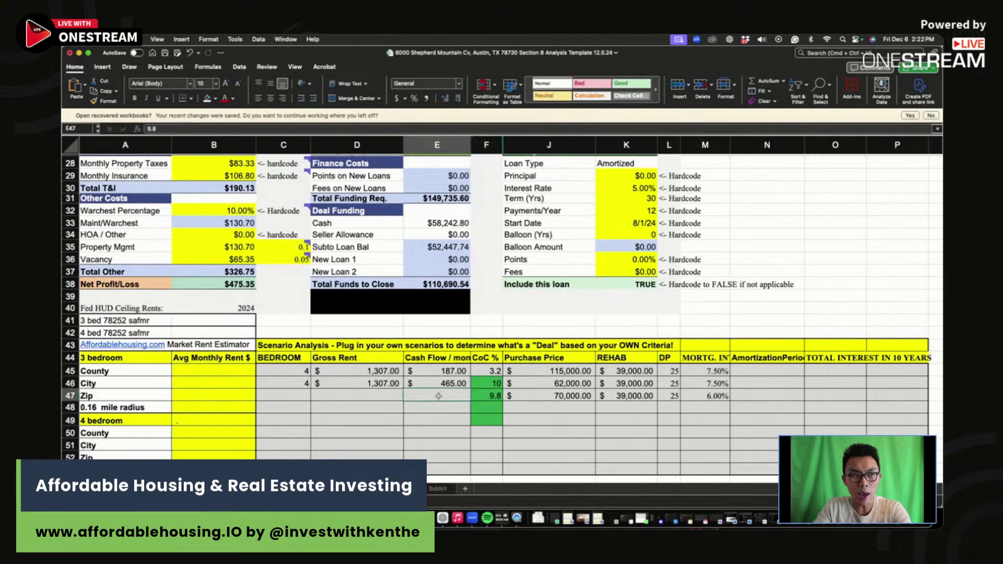
pyautogui.write('475')
pyautogui.press('Return')
pyautogui.click(392, 392)
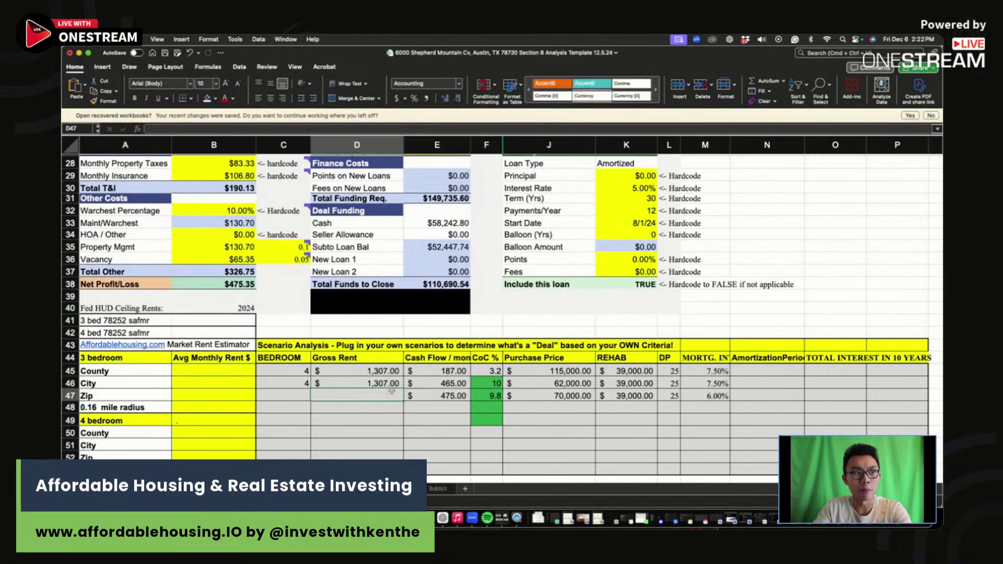
pyautogui.write('13')
pyautogui.click(282, 396)
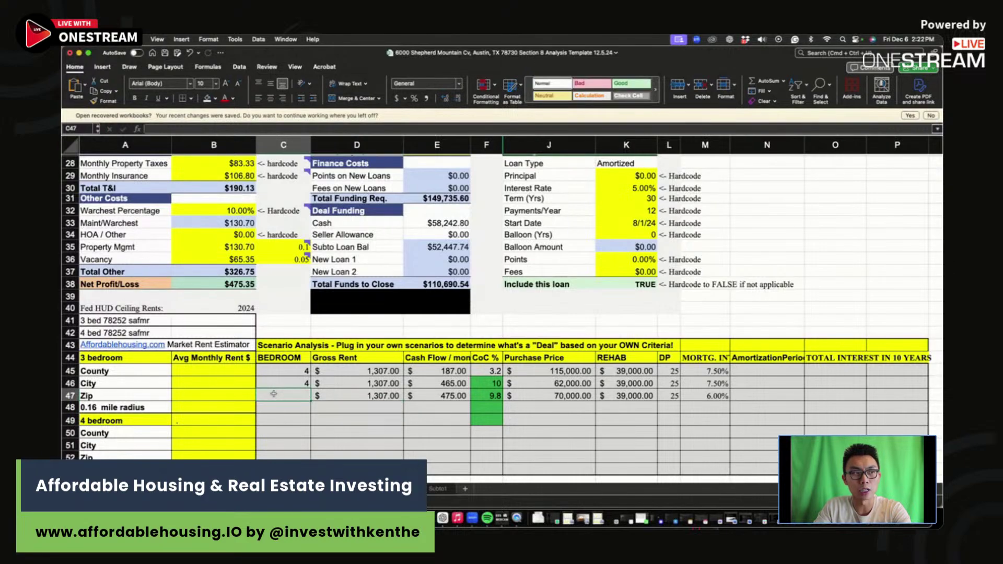
pyautogui.write('4')
pyautogui.press('Return')
pyautogui.scroll(1, 447, 401)
pyautogui.scroll(10, 447, 402)
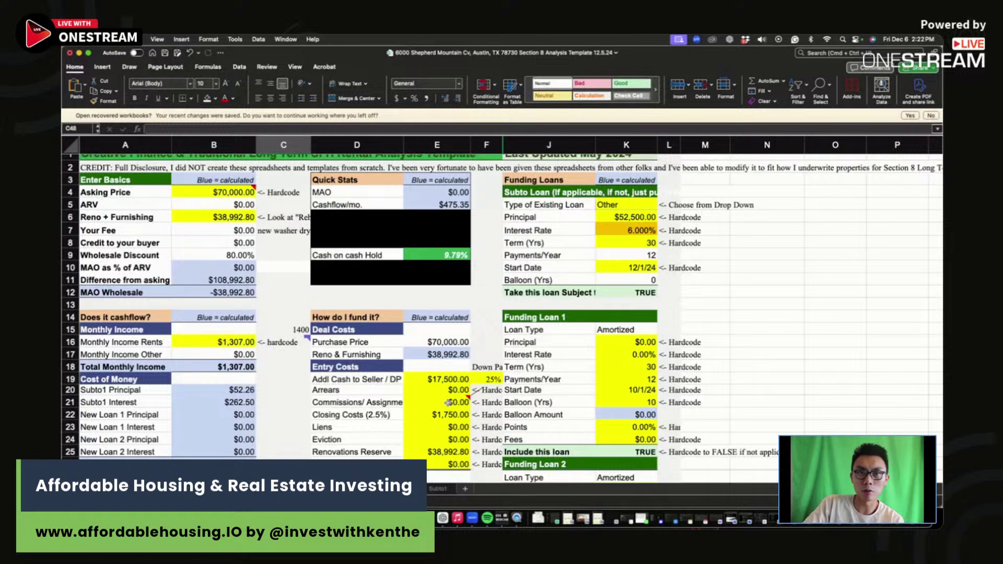
pyautogui.click(722, 308)
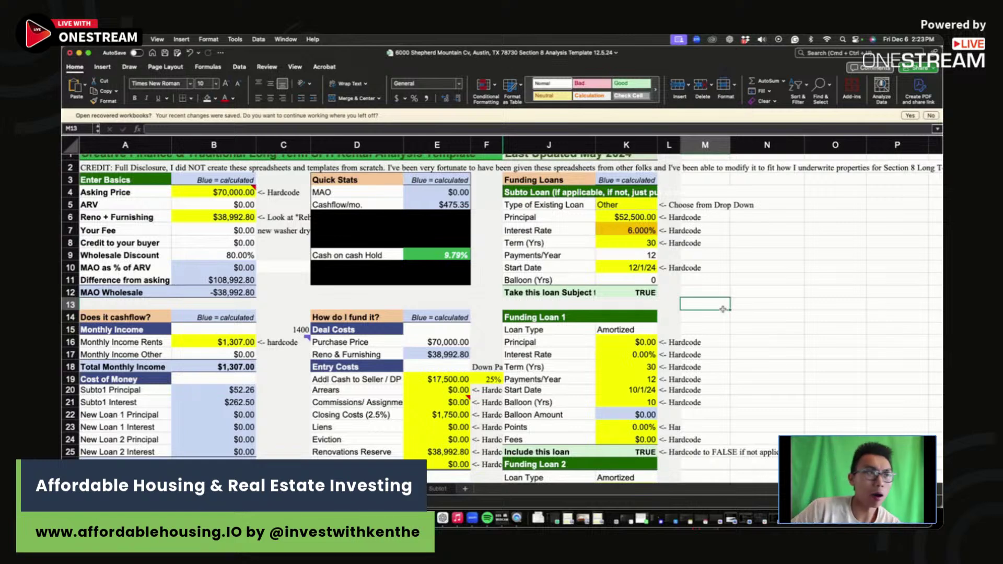
pyautogui.scroll(-2, 669, 330)
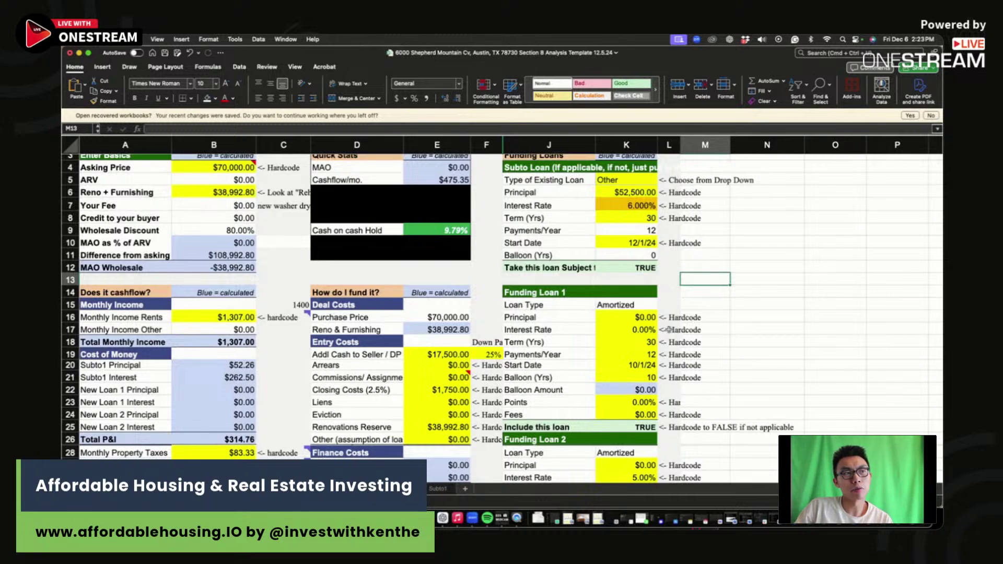
pyautogui.scroll(-6, 669, 330)
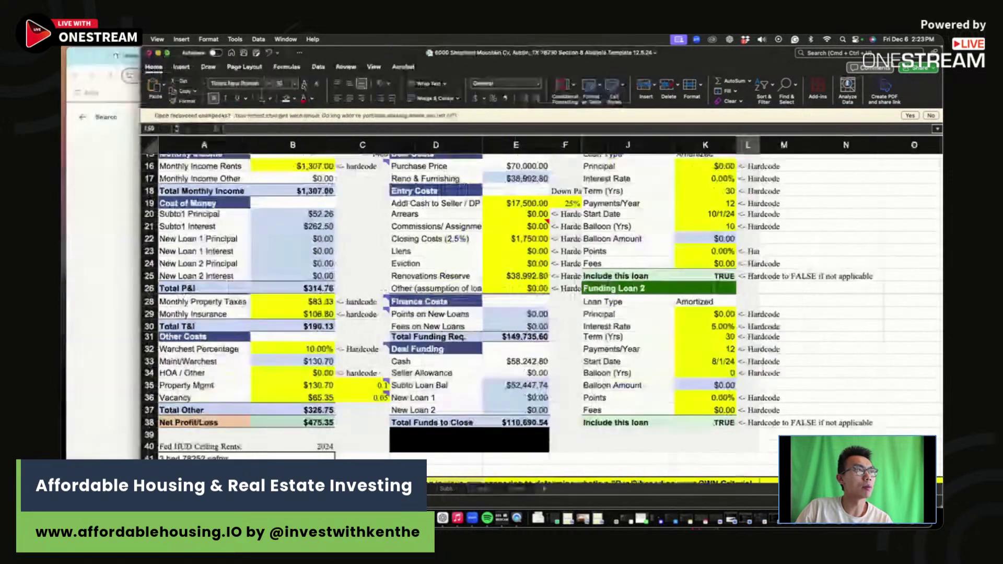
pyautogui.click(427, 157)
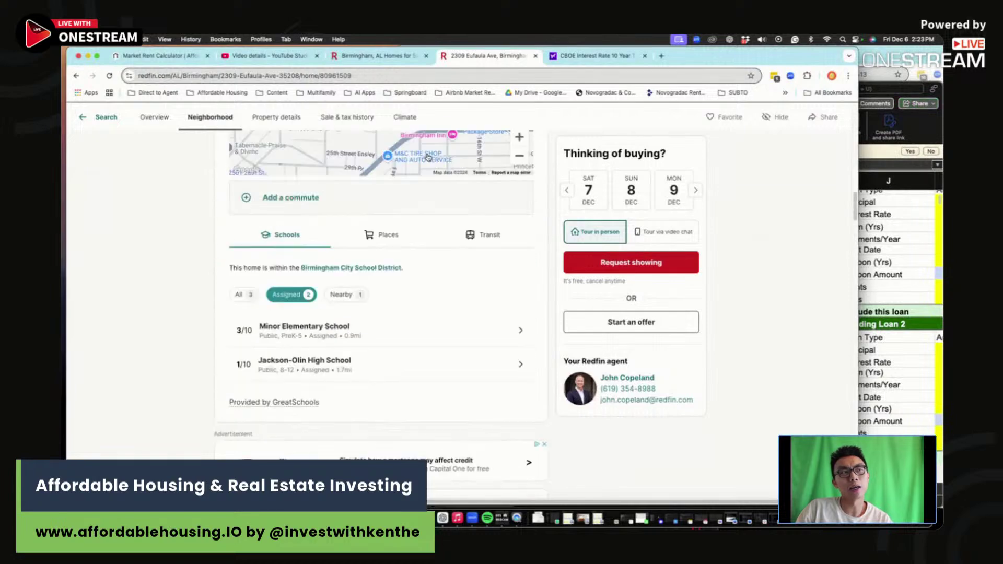
pyautogui.scroll(15, 428, 157)
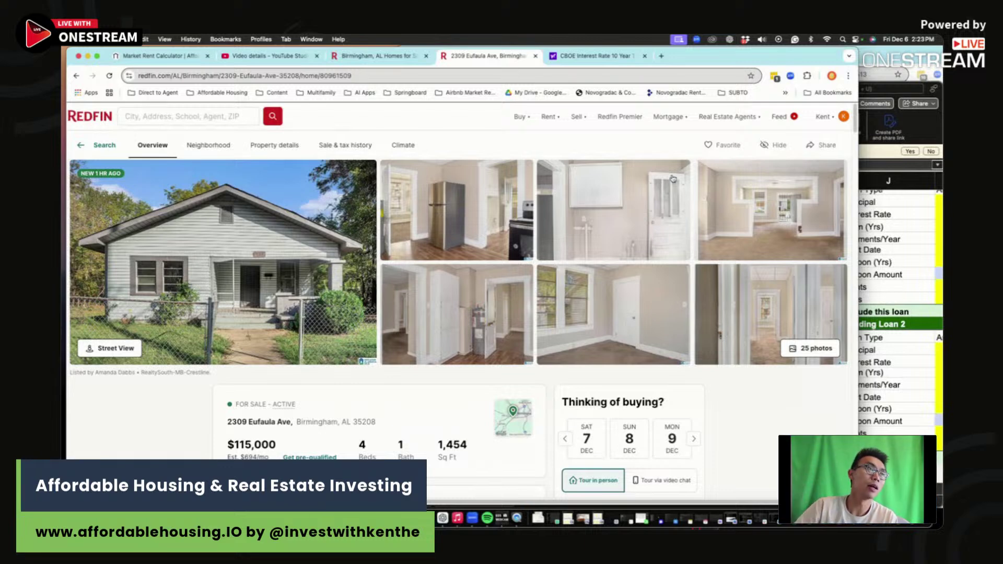
# Step: Load affordablehousing.io in a new tab and go to its Get Deal Analysis Tool page
pyautogui.click(661, 56)
pyautogui.write('af')
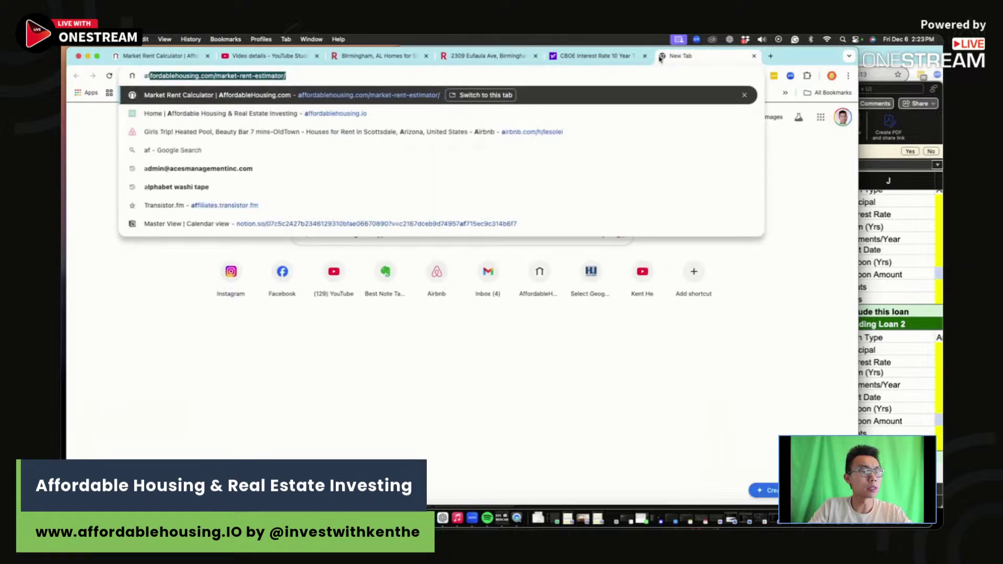
pyautogui.write('f')
pyautogui.press('Down')
pyautogui.press('Return')
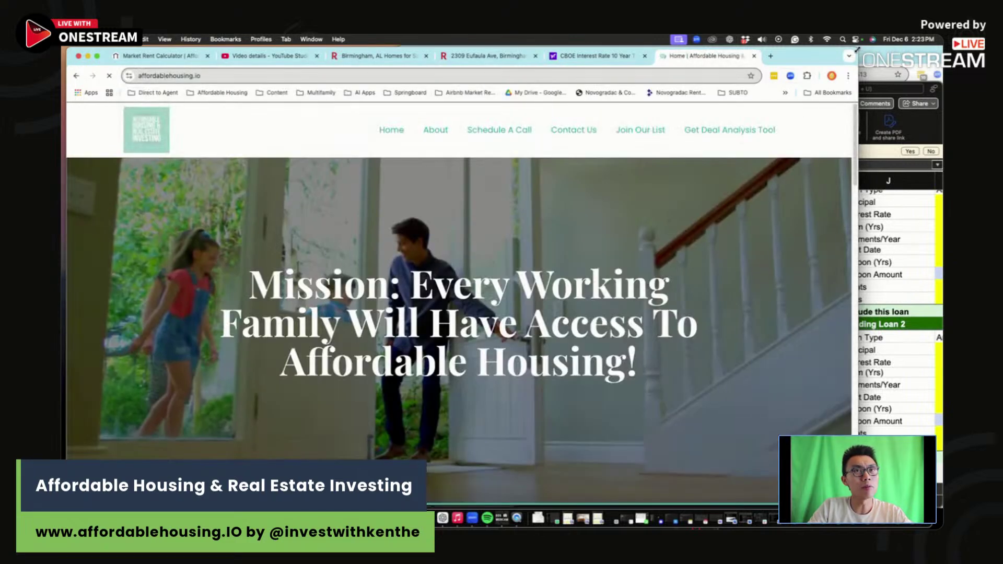
pyautogui.moveTo(804, 56); pyautogui.dragTo(888, 167)
pyautogui.click(814, 239)
# Step: Resize and rearrange the streaming studio and browser windows, with Excel in front
pyautogui.click(688, 152)
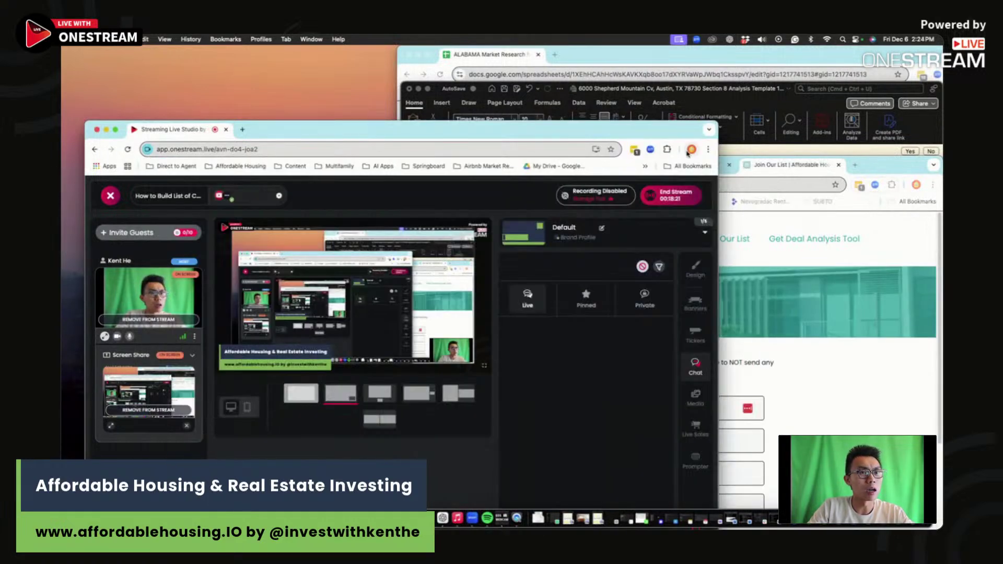
pyautogui.moveTo(715, 121); pyautogui.dragTo(483, 95)
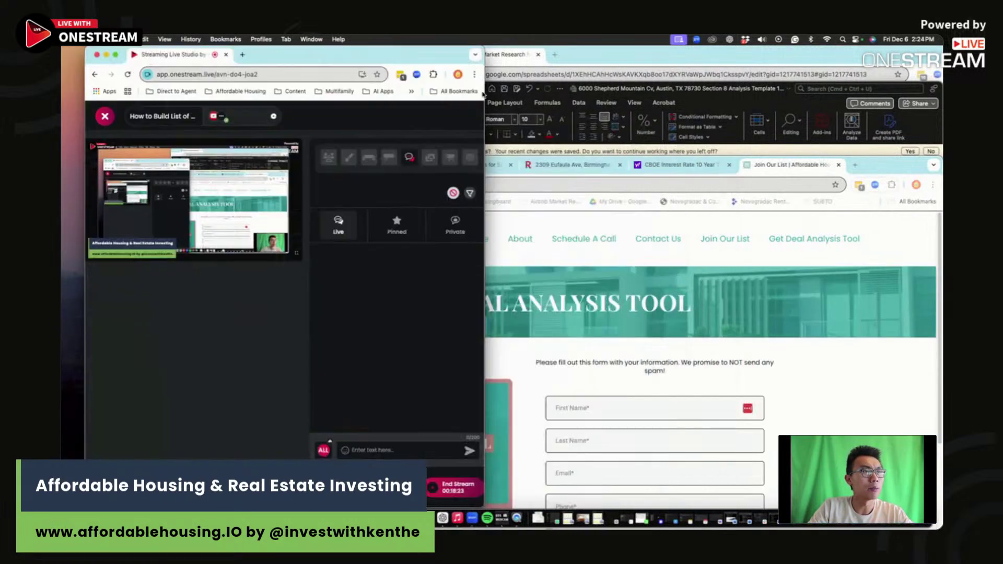
pyautogui.moveTo(888, 165); pyautogui.dragTo(749, 54)
pyautogui.click(861, 206)
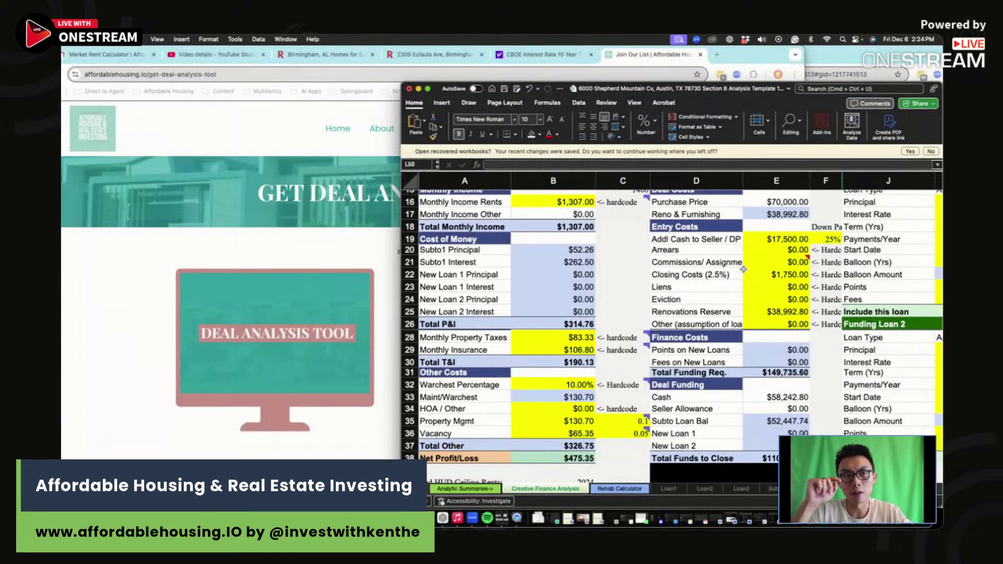
# Step: Show B6's ='Rehab Calculator'!I224 link, then rearrange windows with the streaming studio in front
pyautogui.scroll(5, 743, 269)
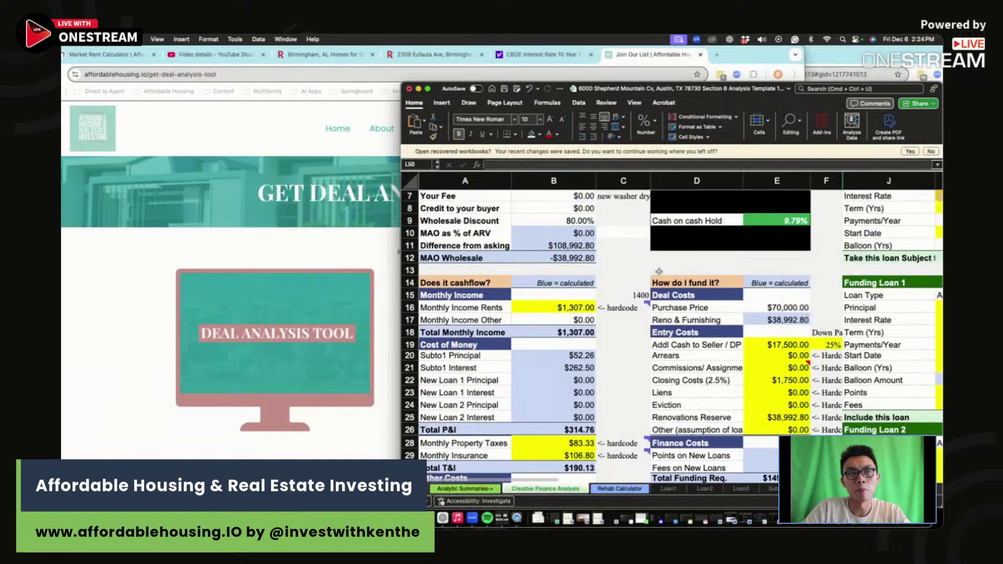
pyautogui.click(574, 256)
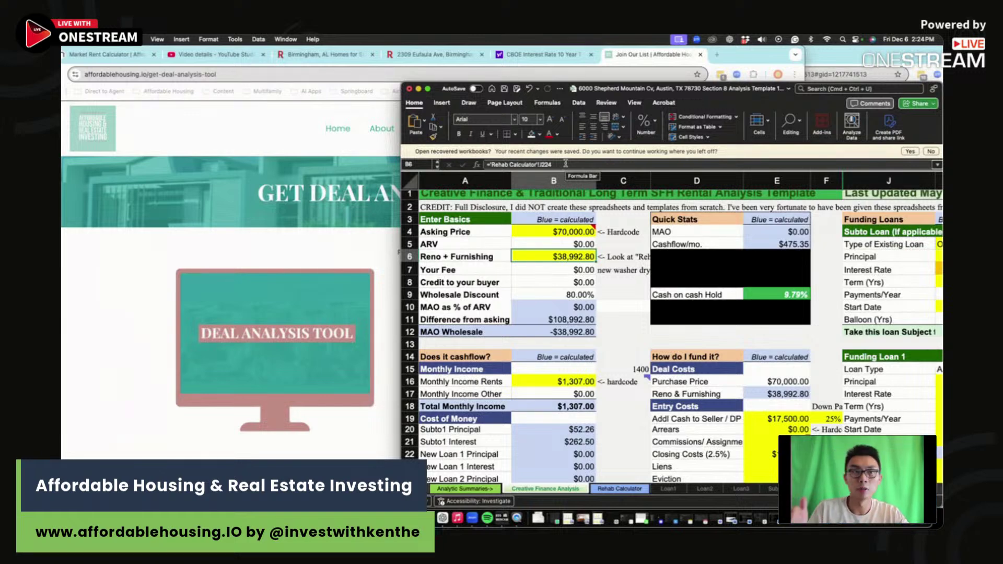
pyautogui.click(241, 243)
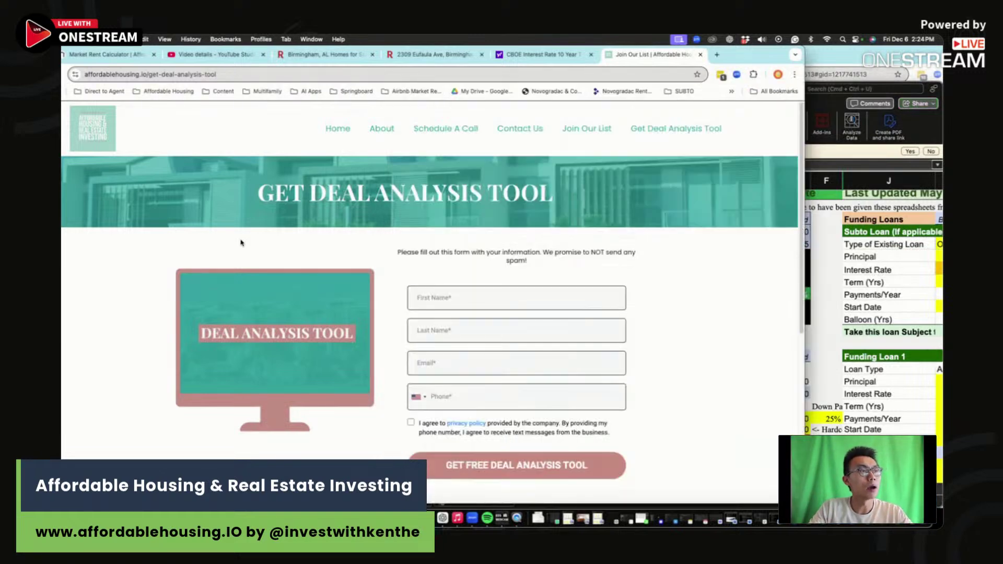
pyautogui.press('super+Tab')
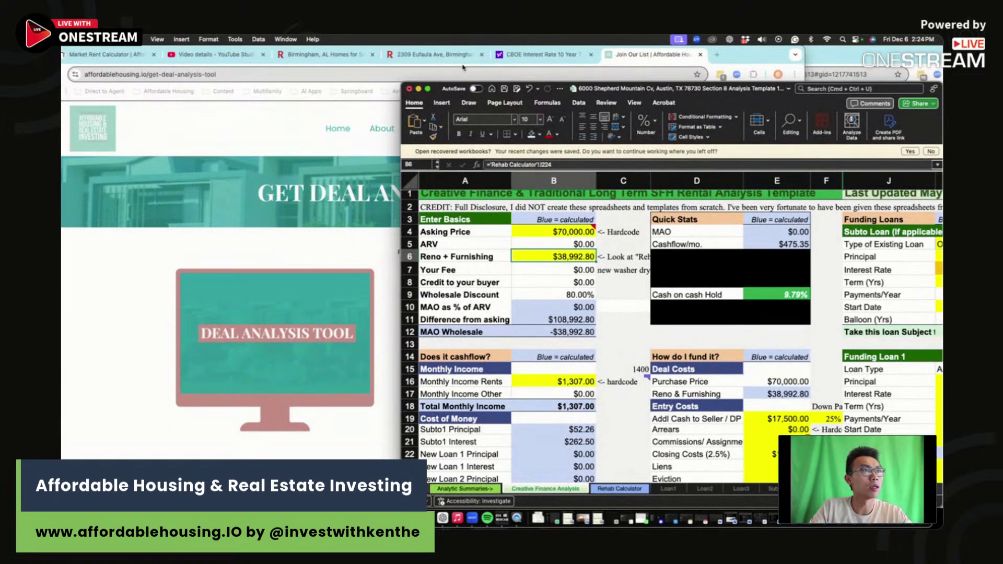
pyautogui.moveTo(758, 54); pyautogui.dragTo(833, 143)
pyautogui.click(449, 117)
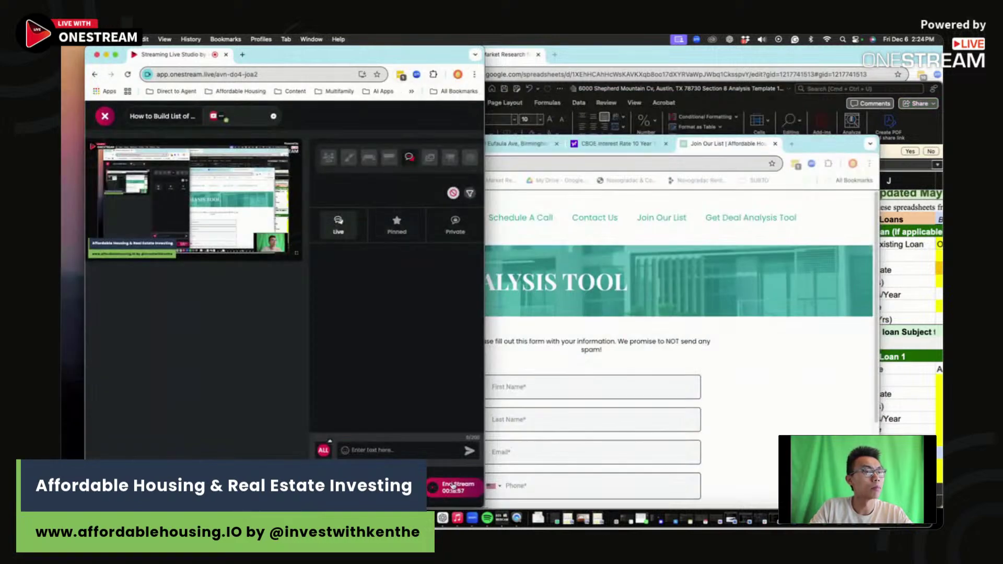